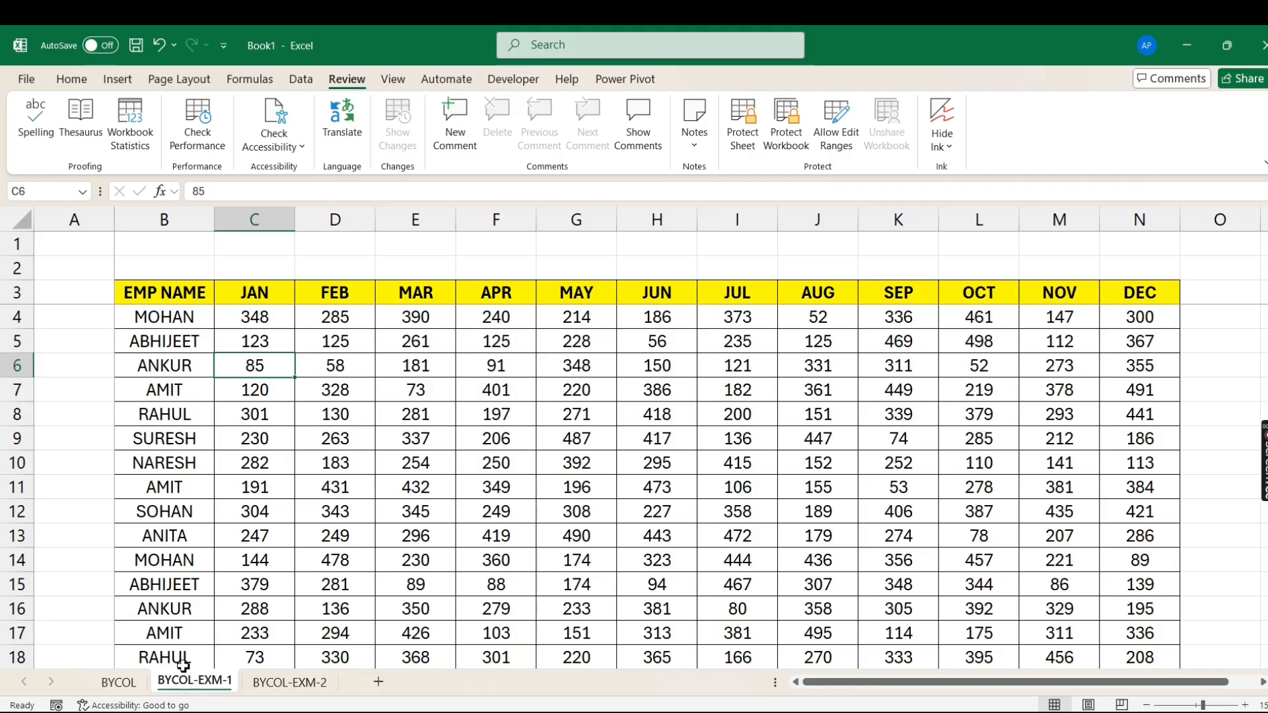
On the BYCOL sheet, fill the range C4:H11 with the formula =RANDBETWEEN(40,70).
{"action": "left_click", "coordinate": [129, 683]}
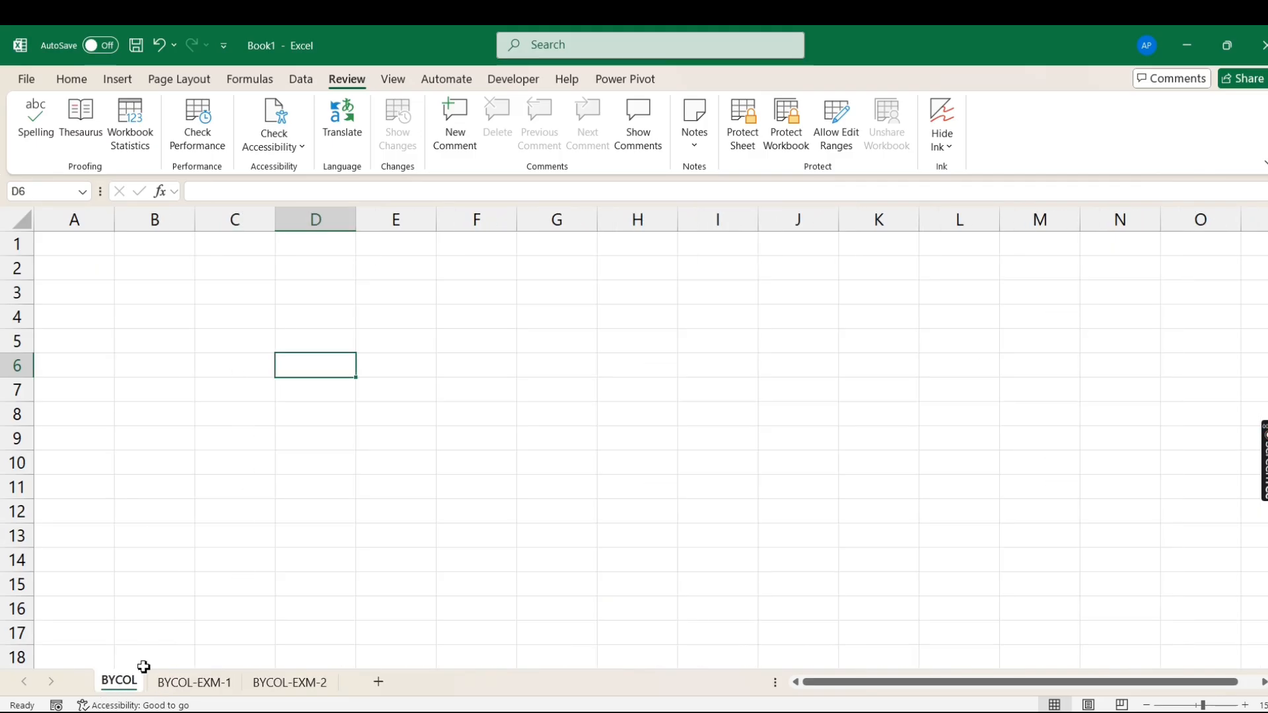
{"action": "left_click", "coordinate": [227, 303]}
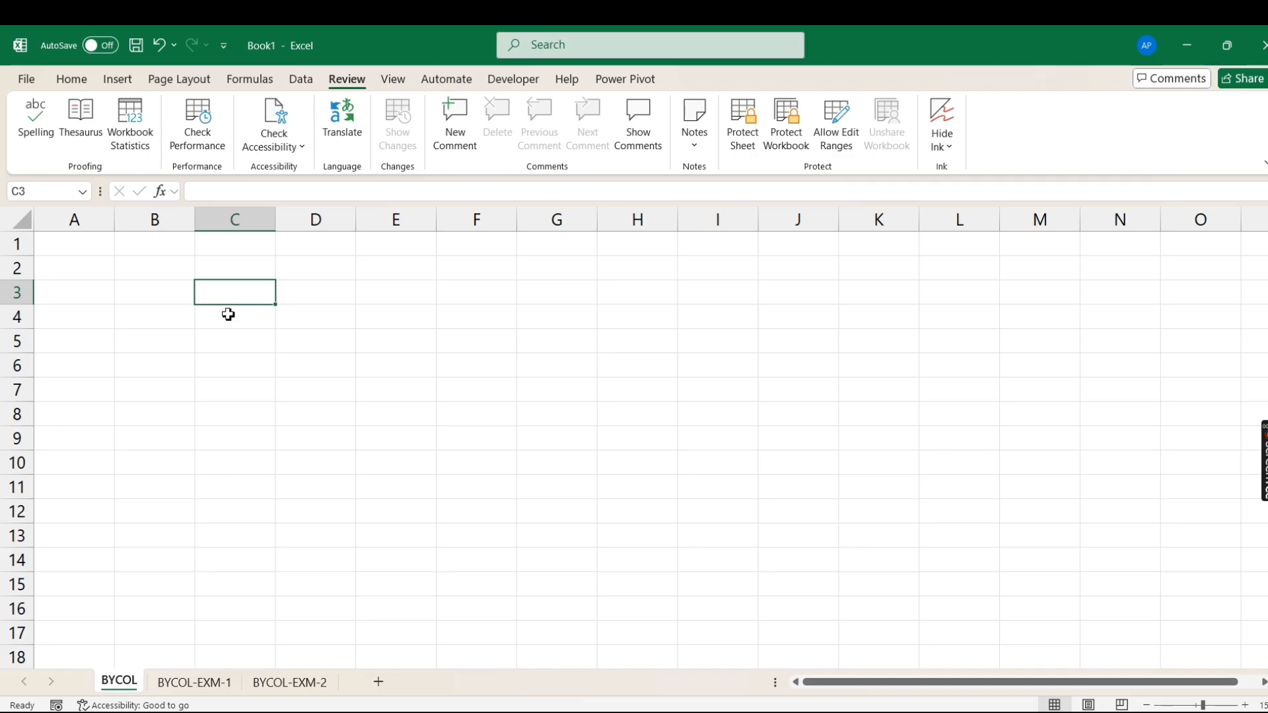
{"action": "left_click", "coordinate": [227, 315]}
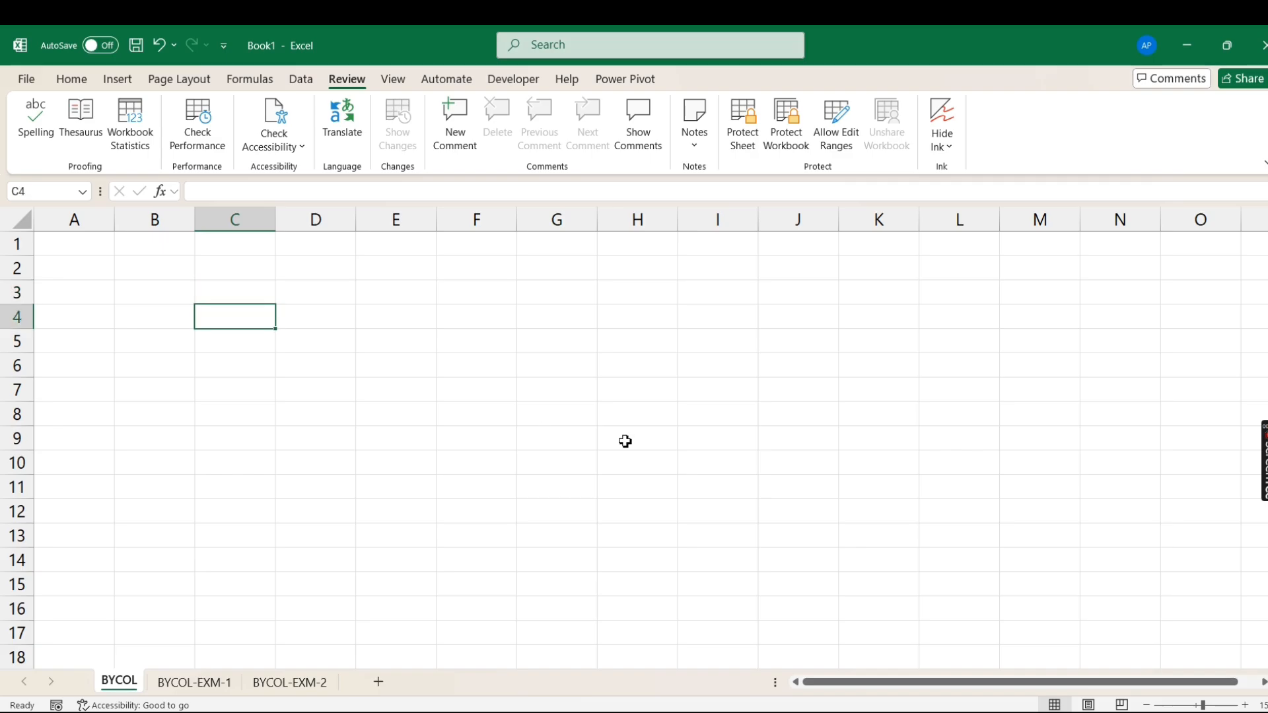
{"action": "key", "text": "shift+Right"}
{"action": "key", "text": "shift+Right"}
{"action": "key", "text": "shift+Right"}
{"action": "key", "text": "shift+Right"}
{"action": "key", "text": "shift+Right"}
{"action": "key", "text": "shift+Down"}
{"action": "key", "text": "shift+Down"}
{"action": "key", "text": "shift+Down"}
{"action": "key", "text": "shift+Down"}
{"action": "key", "text": "shift+Down"}
{"action": "key", "text": "shift+Down"}
{"action": "key", "text": "shift+Down"}
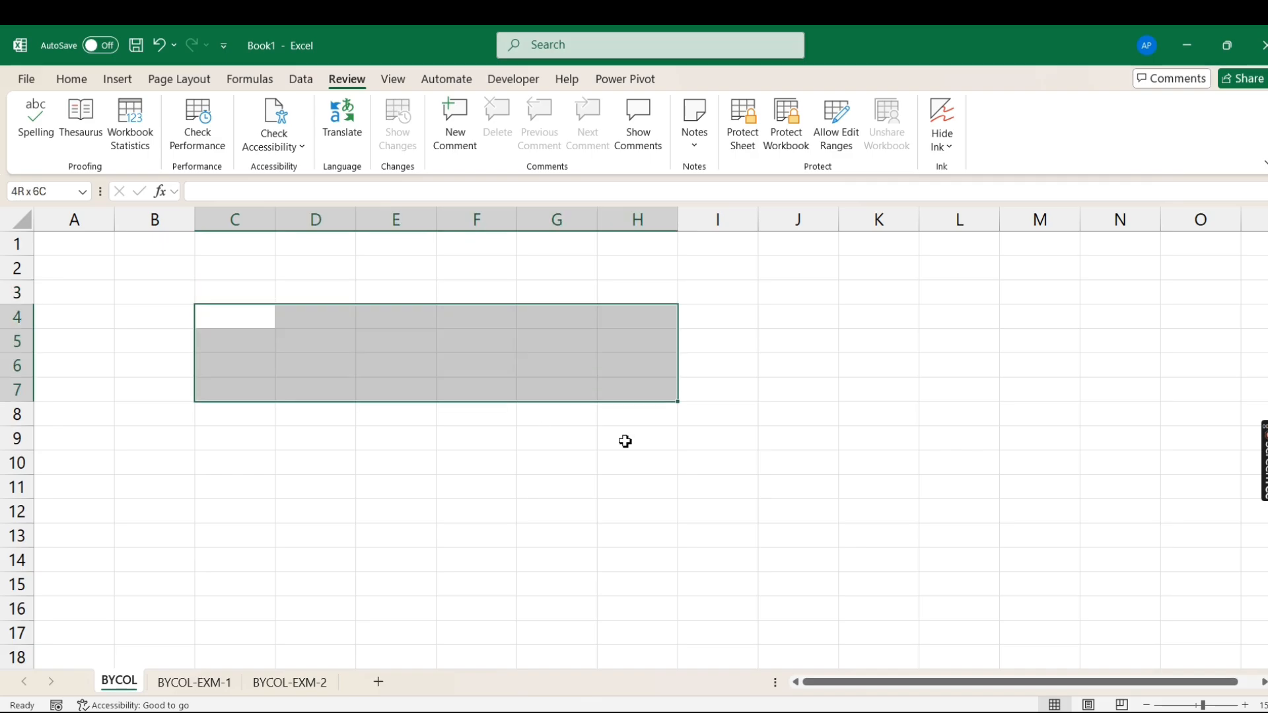
{"action": "type", "text": "=RAND"}
{"action": "key", "text": "Down"}
{"action": "key", "text": "Down"}
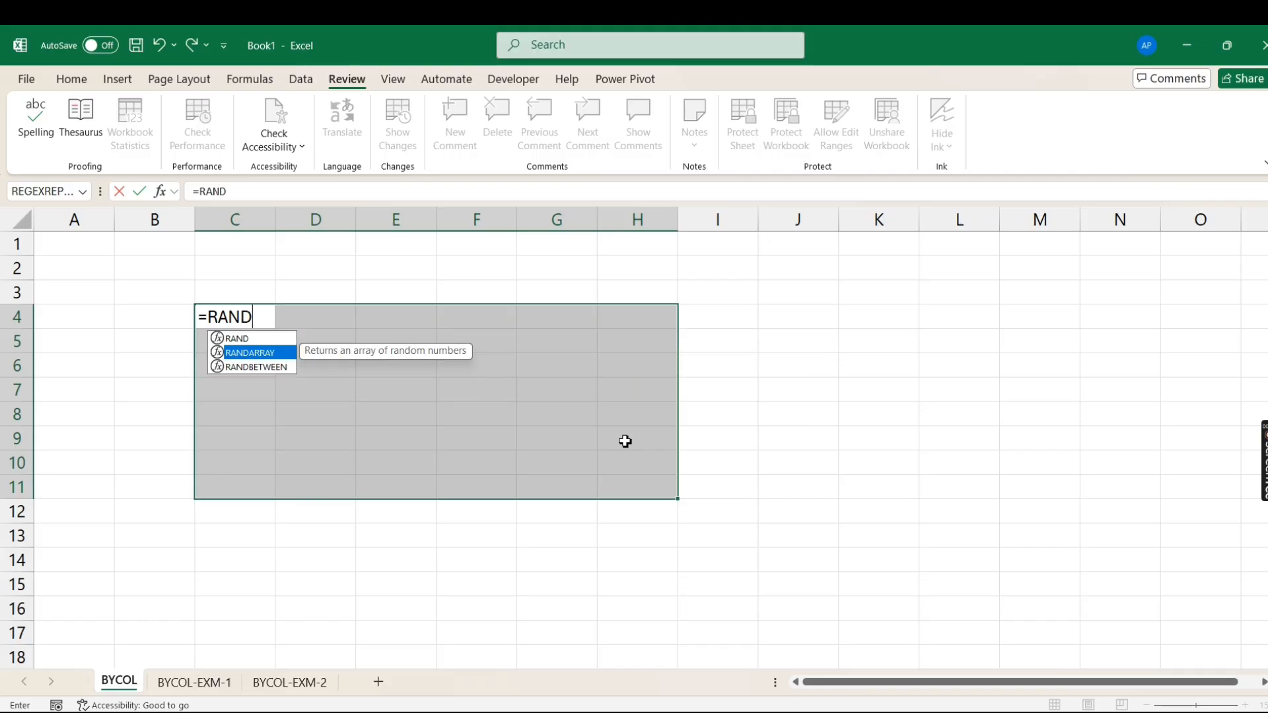
{"action": "key", "text": "Tab"}
{"action": "type", "text": "40."}
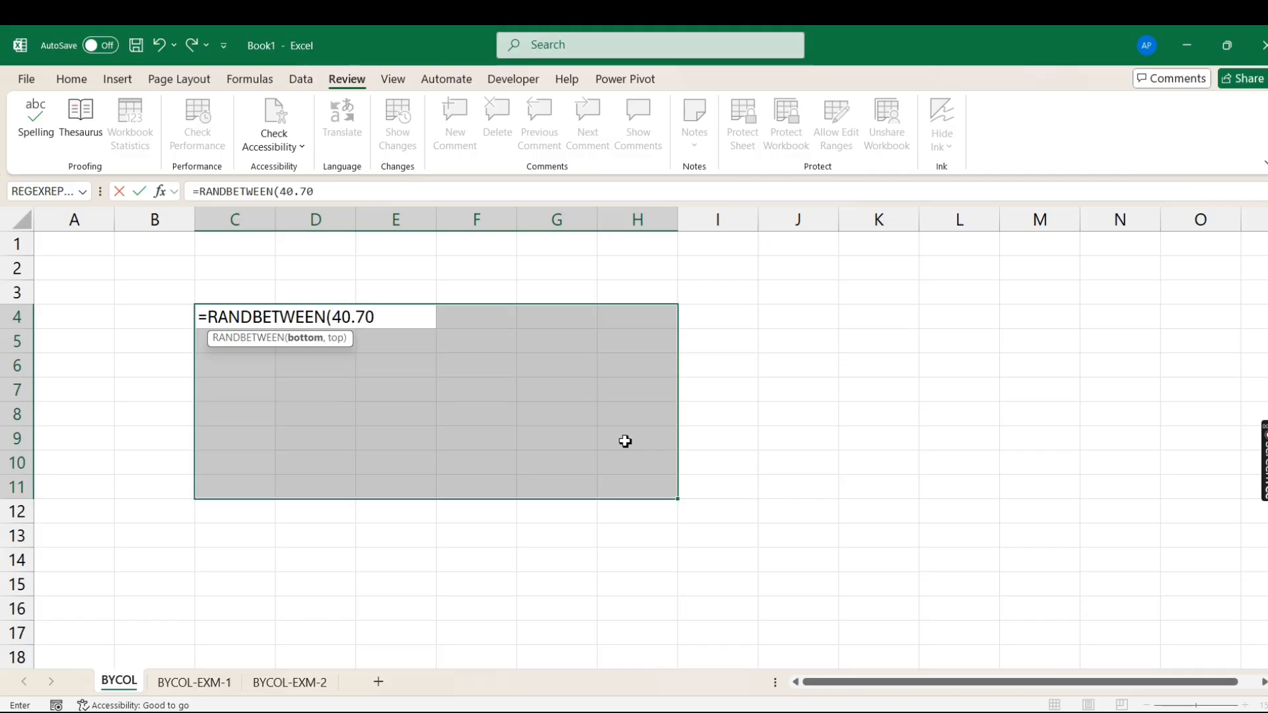
{"action": "type", "text": ",70"}
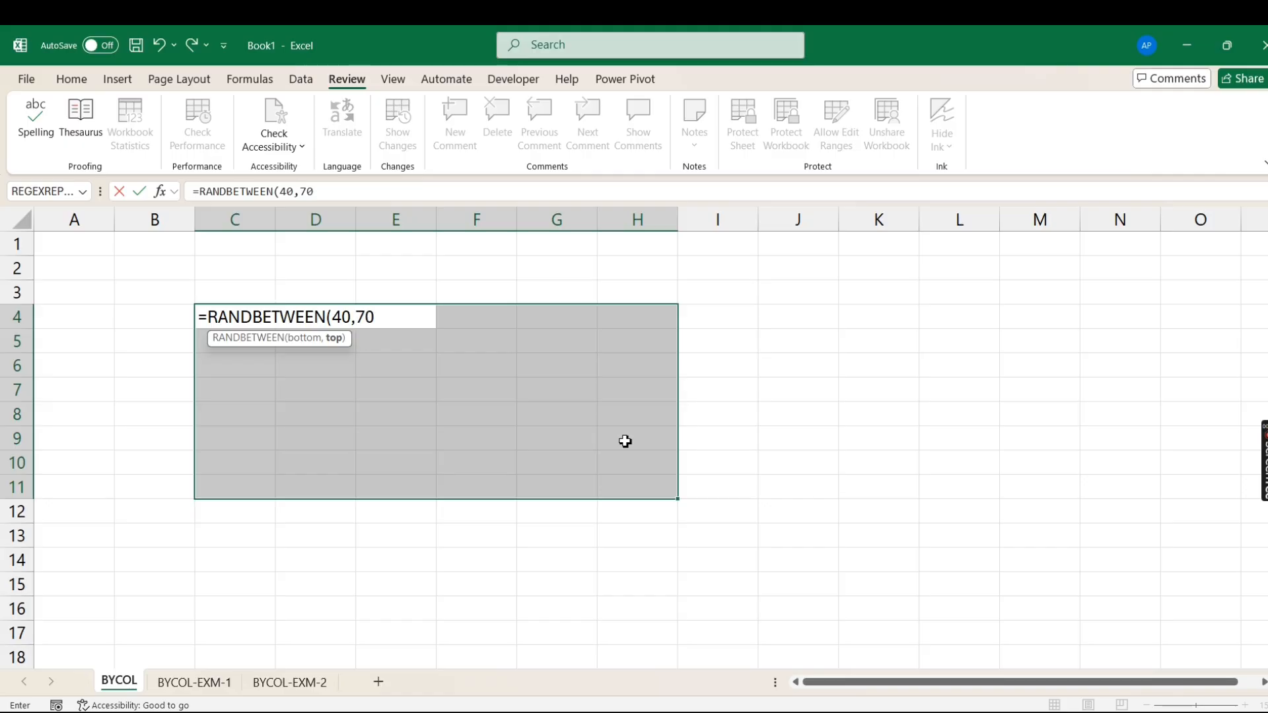
{"action": "key", "text": "ctrl+Return"}
Replace the random-number formulas in C4:H11 with their static values.
{"action": "key", "text": "ctrl+c"}
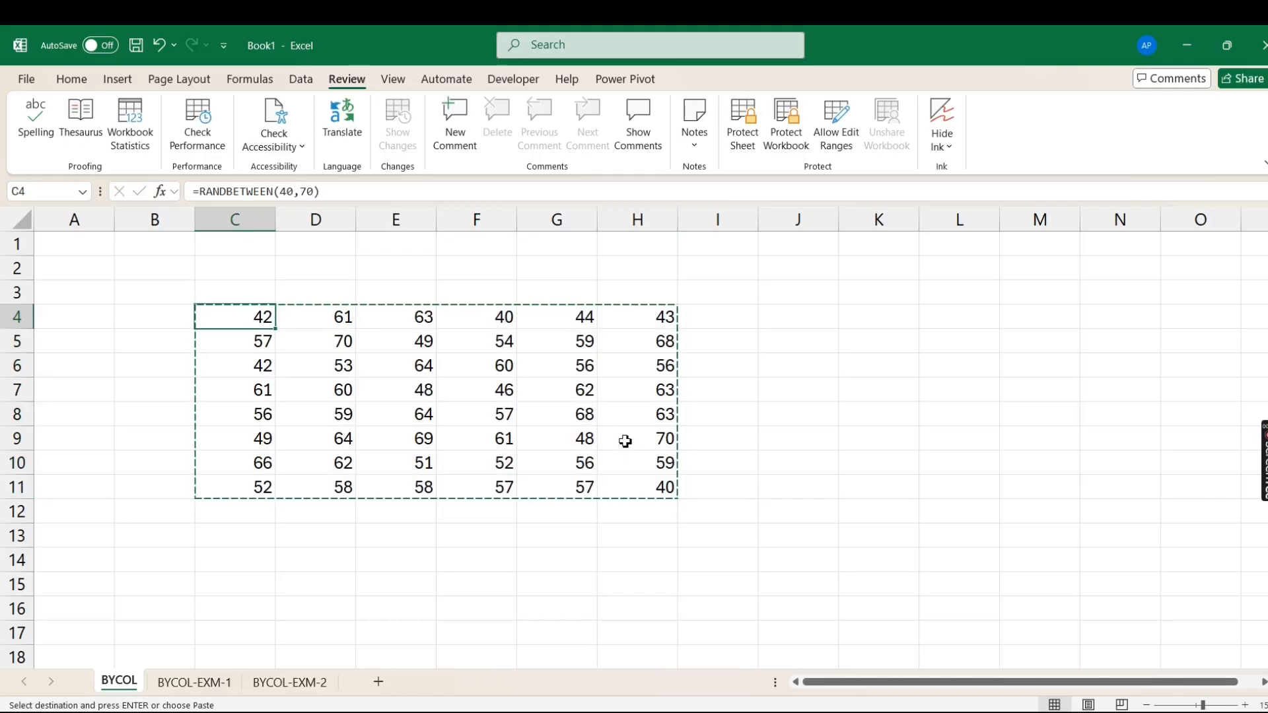
{"action": "key", "text": "ctrl+alt+v"}
{"action": "key", "text": "v"}
{"action": "key", "text": "Return"}
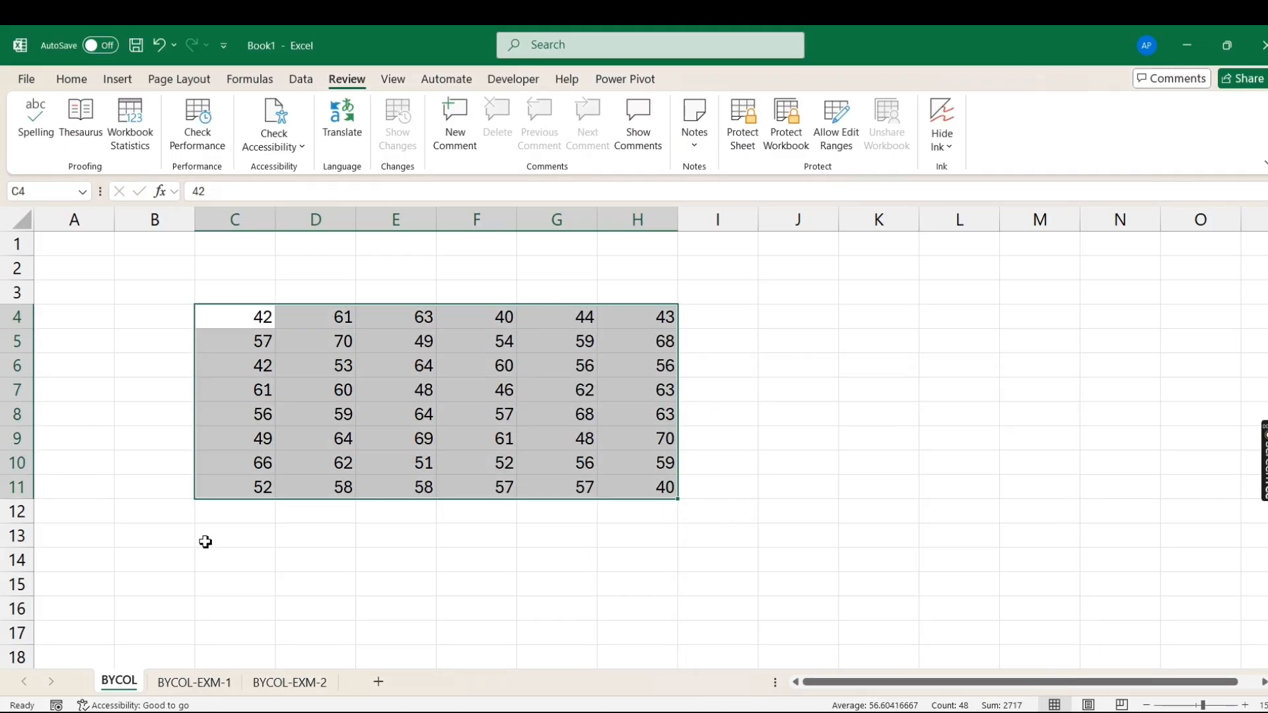
Center the numbers in C4:H11 horizontally within their cells.
{"action": "left_click", "coordinate": [255, 517]}
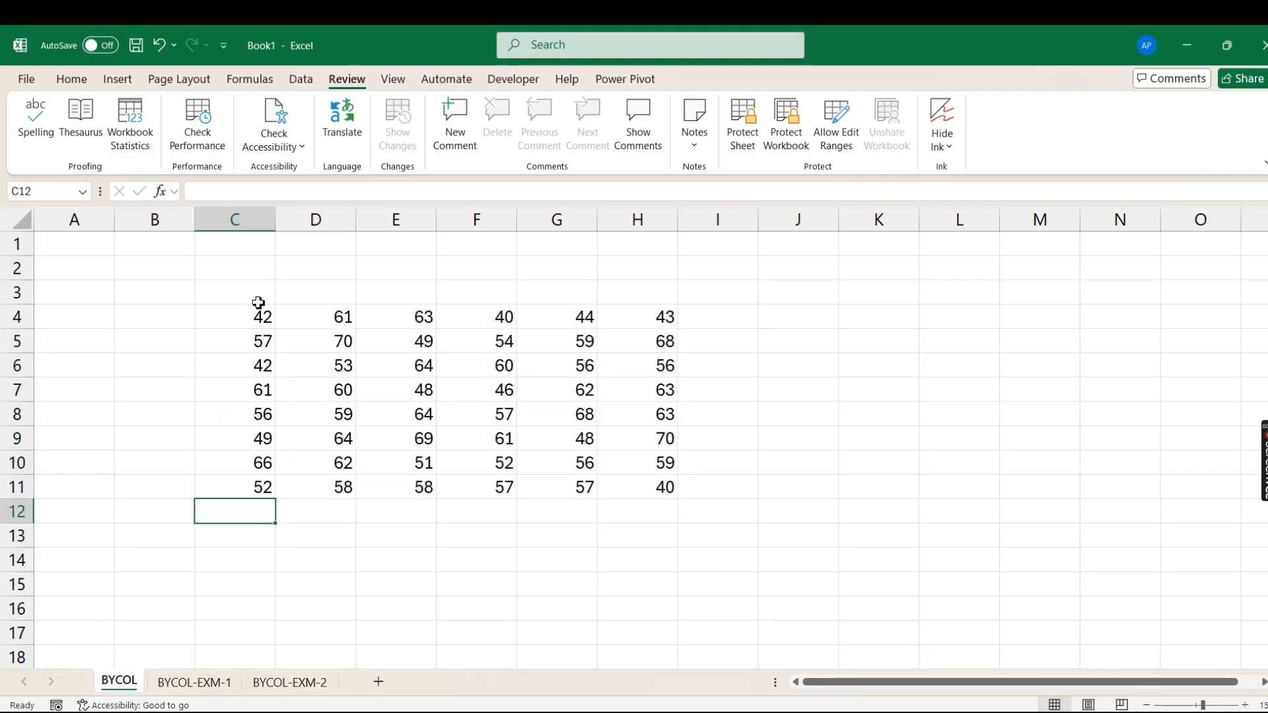
{"action": "left_click_drag", "start_coordinate": [259, 317], "coordinate": [637, 482]}
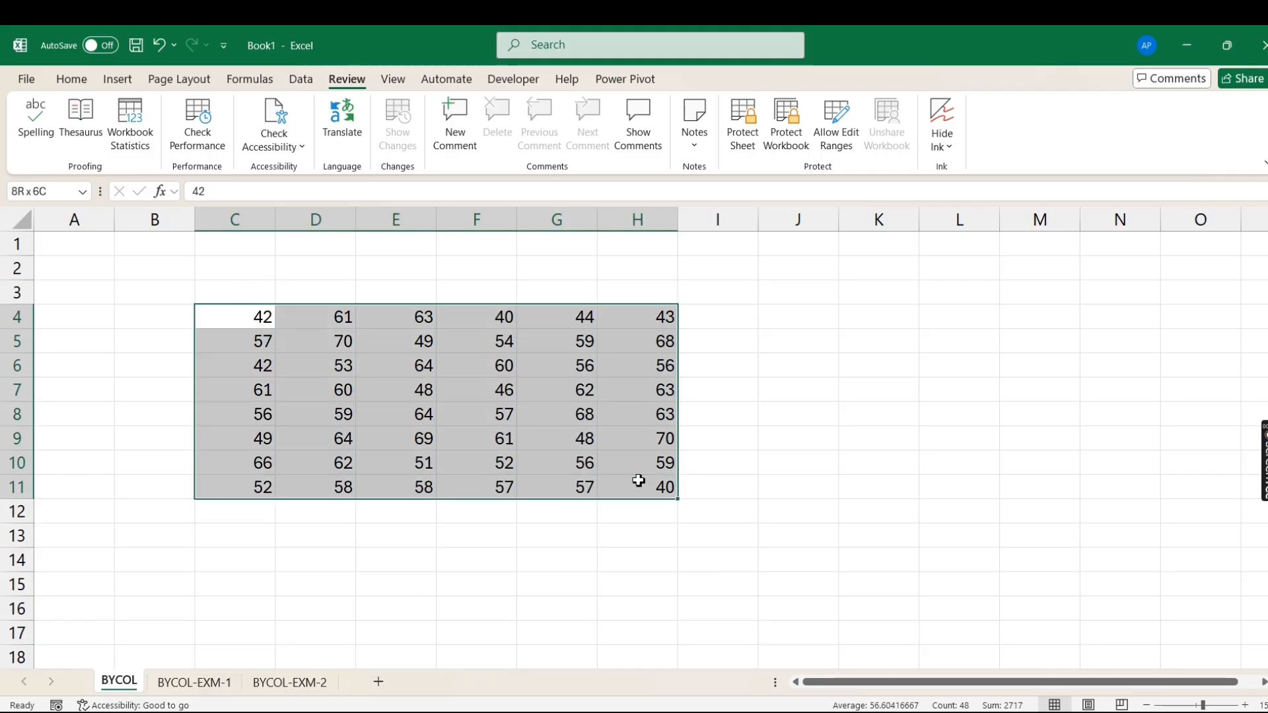
{"action": "left_click", "coordinate": [71, 79]}
{"action": "left_click", "coordinate": [333, 137]}
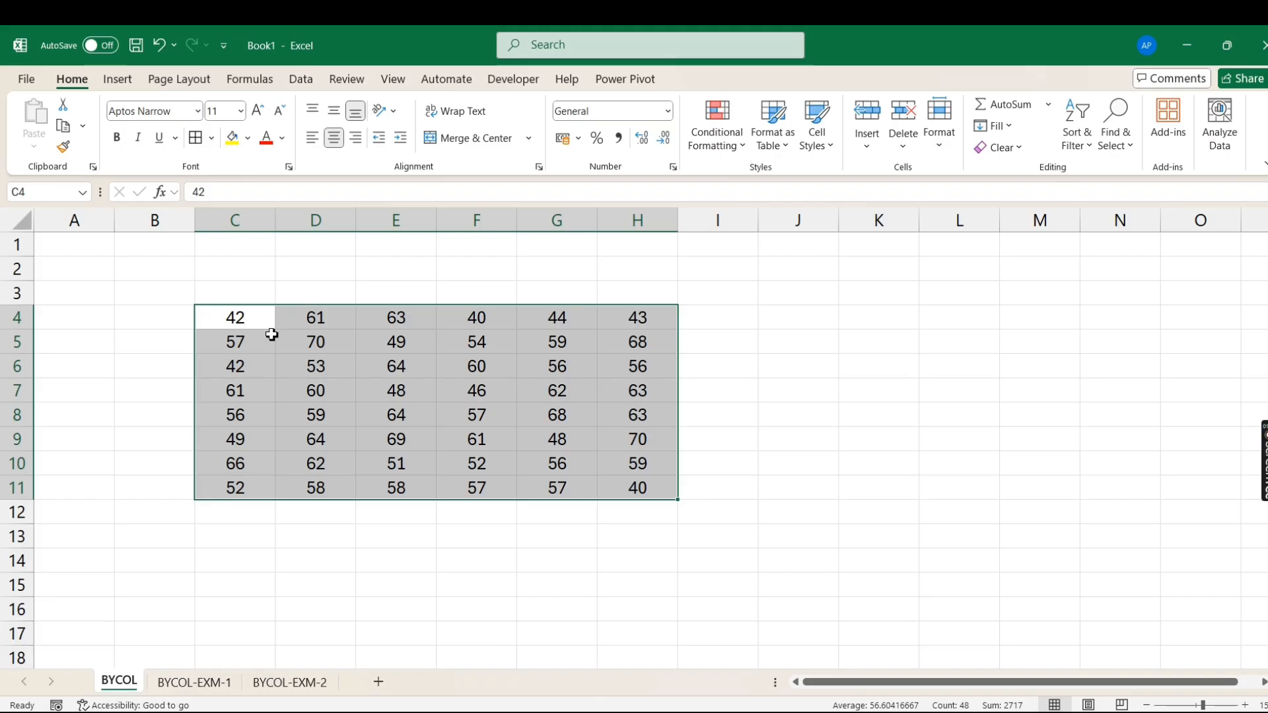
{"action": "left_click_drag", "start_coordinate": [255, 318], "coordinate": [248, 487]}
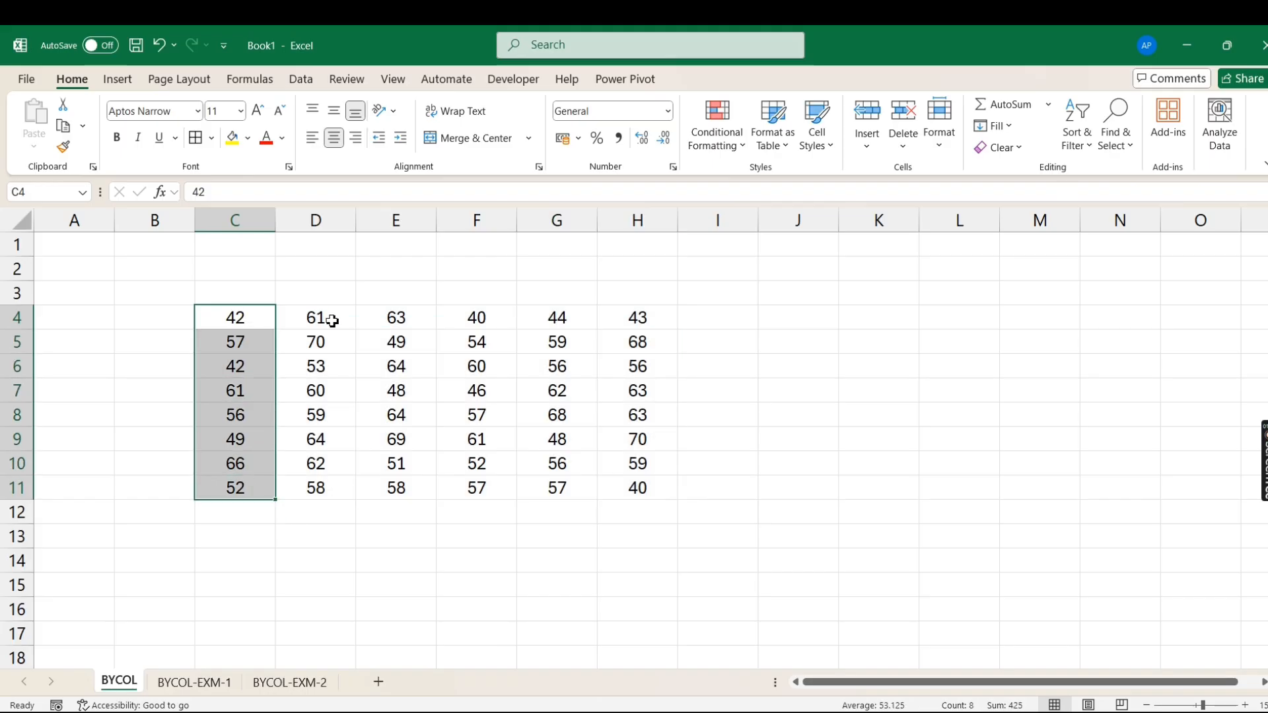
{"action": "left_click_drag", "start_coordinate": [323, 320], "coordinate": [319, 489]}
{"action": "left_click_drag", "start_coordinate": [397, 320], "coordinate": [401, 490]}
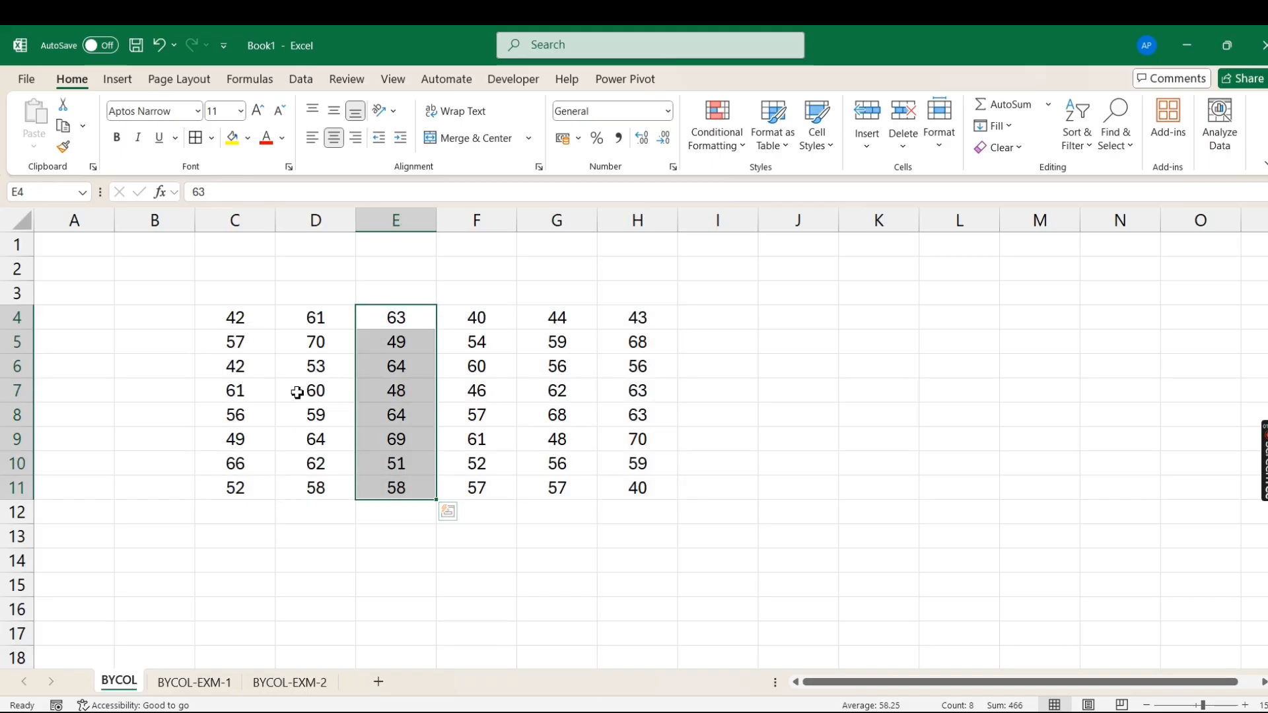
Enter =SUM(C4:H11) in cell C13 to total the whole block of numbers.
{"action": "left_click", "coordinate": [224, 529]}
{"action": "type", "text": "="}
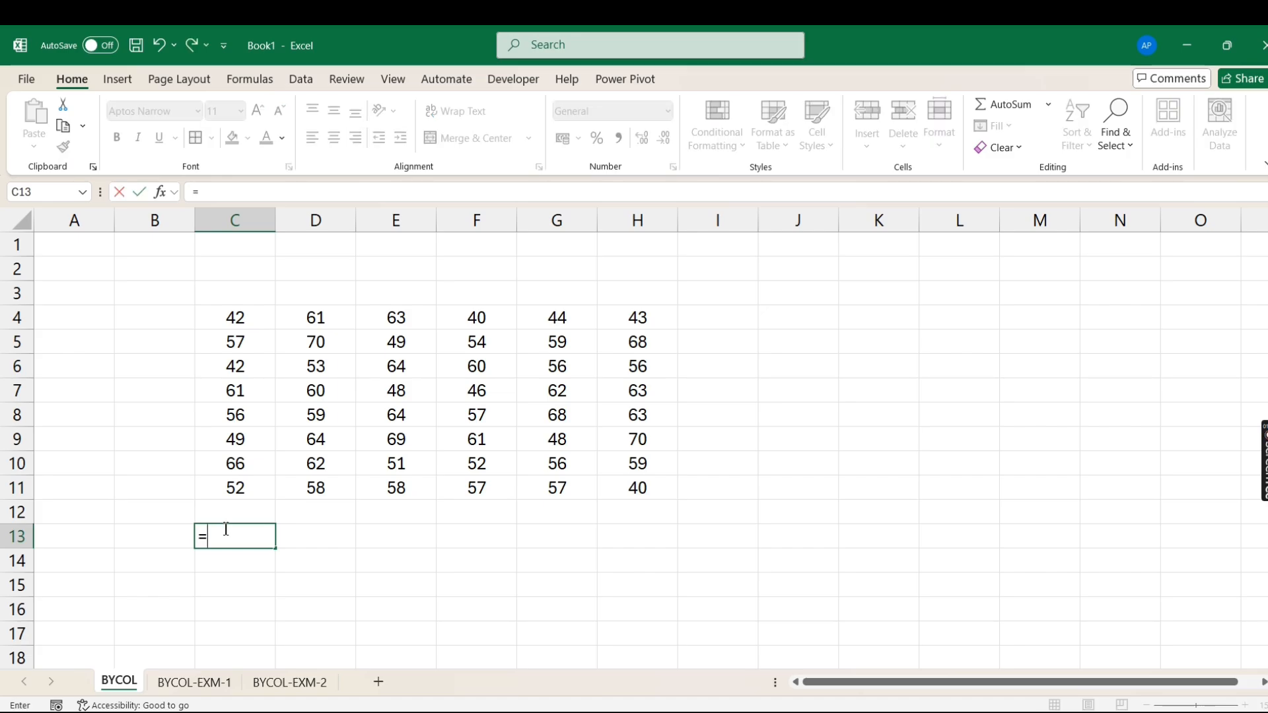
{"action": "type", "text": "SUM("}
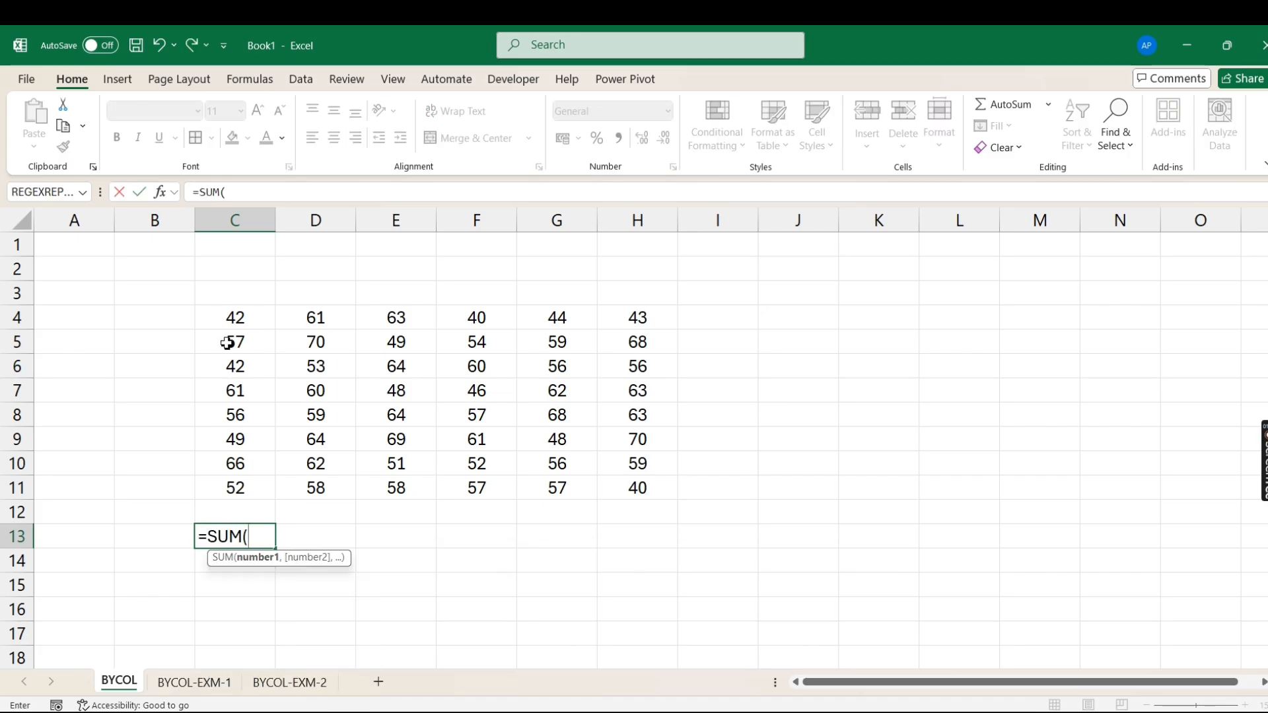
{"action": "left_click_drag", "start_coordinate": [228, 318], "coordinate": [635, 487]}
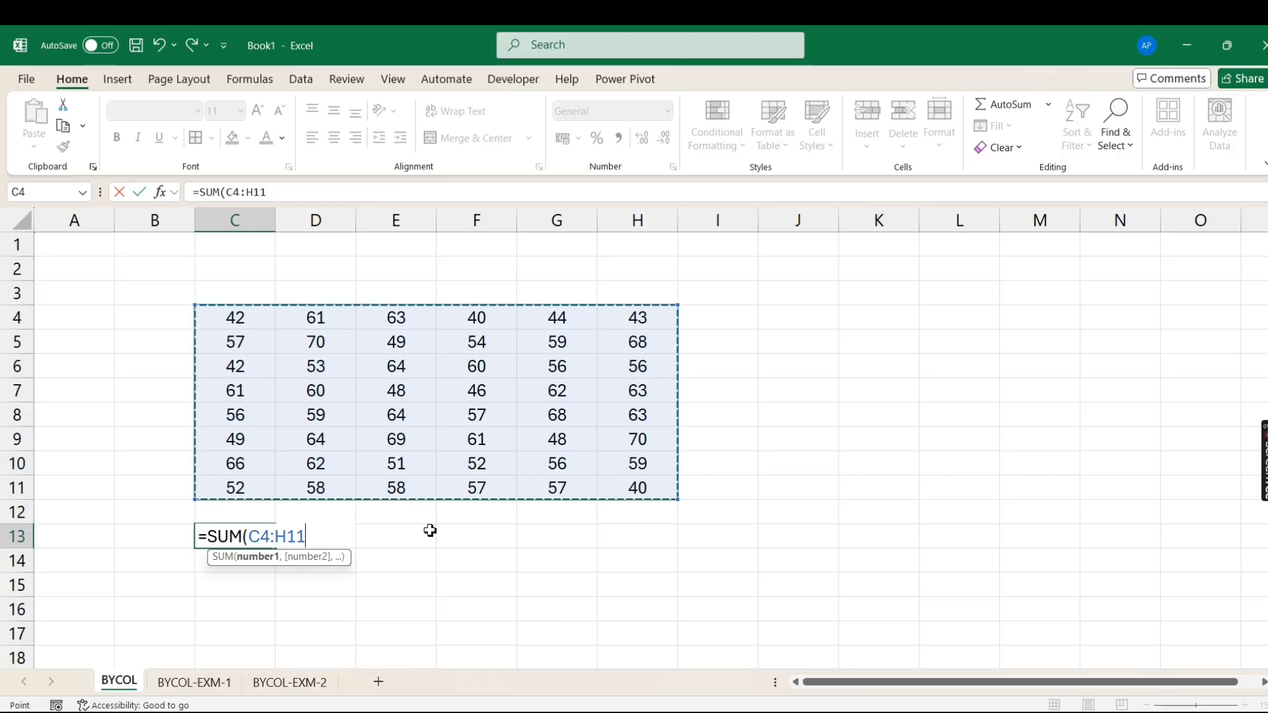
{"action": "key", "text": "Return"}
{"action": "key", "text": "Up"}
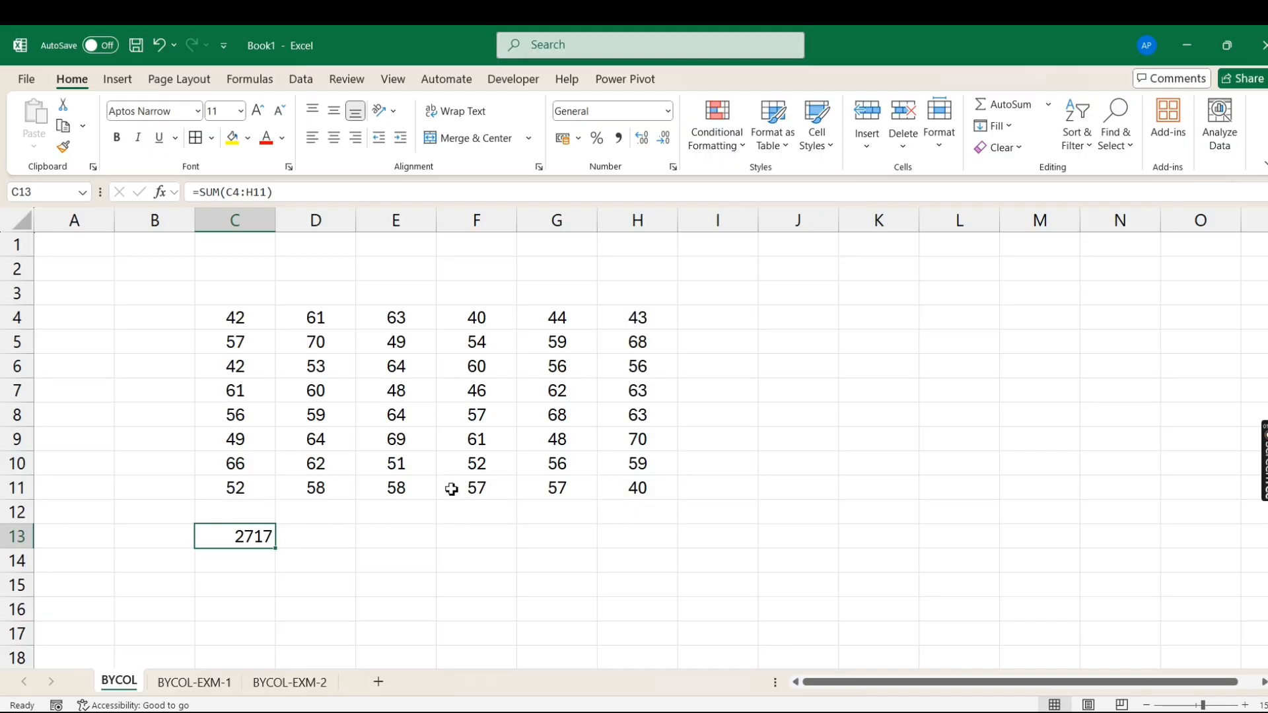
{"action": "left_click", "coordinate": [238, 513]}
{"action": "key", "text": "Down"}
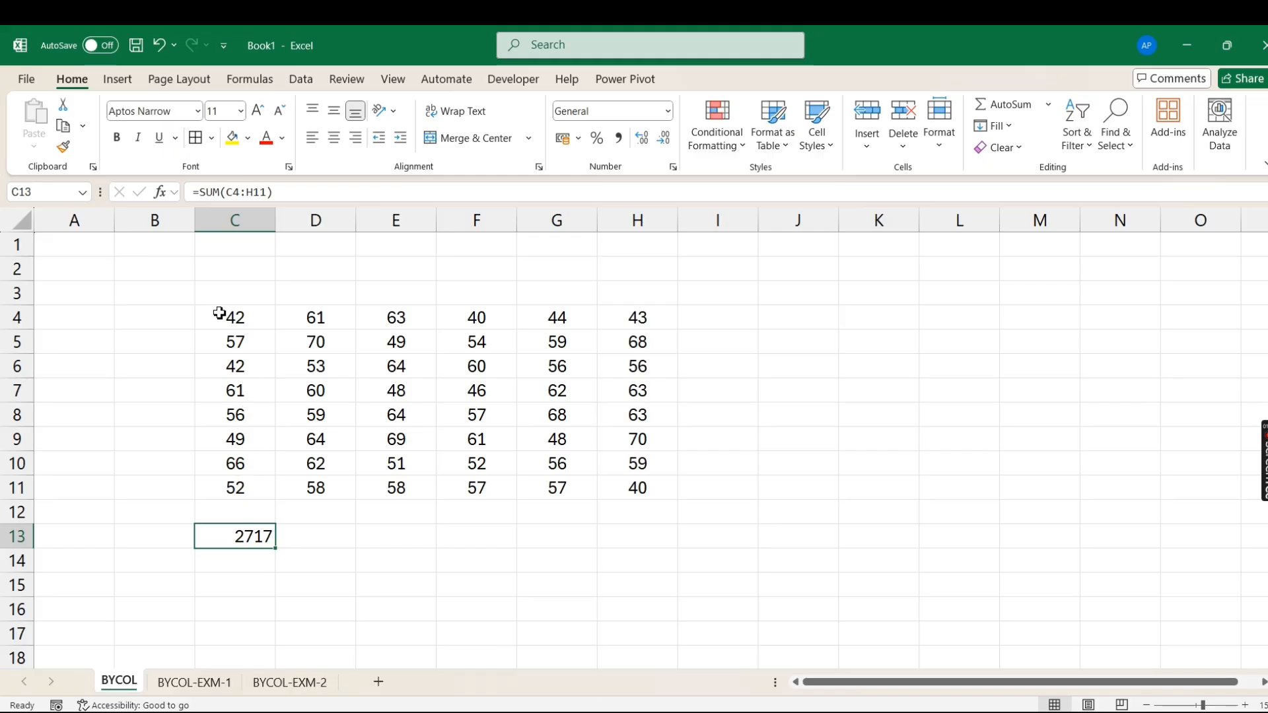
{"action": "left_click_drag", "start_coordinate": [220, 317], "coordinate": [583, 474]}
{"action": "key", "text": "shift+Right"}
{"action": "key", "text": "shift+Down"}
{"action": "left_click", "coordinate": [251, 515]}
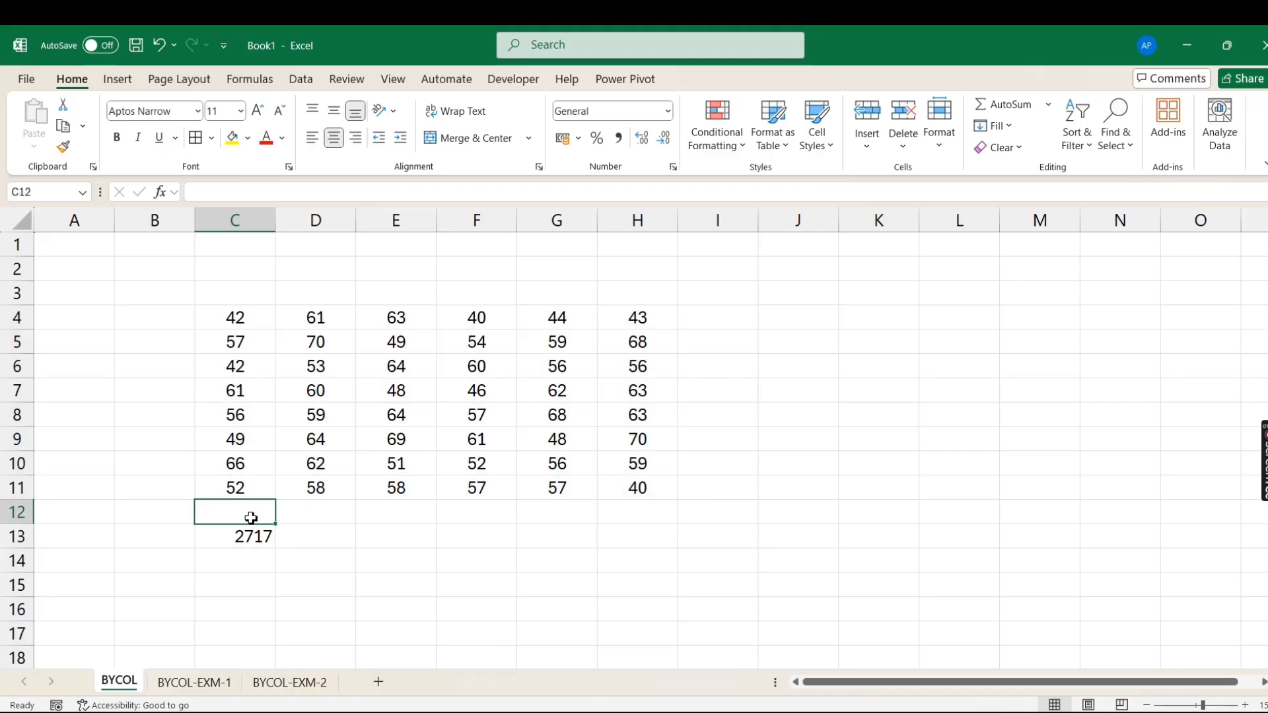
{"action": "key", "text": "shift+Right"}
{"action": "left_click_drag", "start_coordinate": [297, 512], "coordinate": [652, 517]}
Clear the SUM formula from cell C13.
{"action": "left_click", "coordinate": [240, 538]}
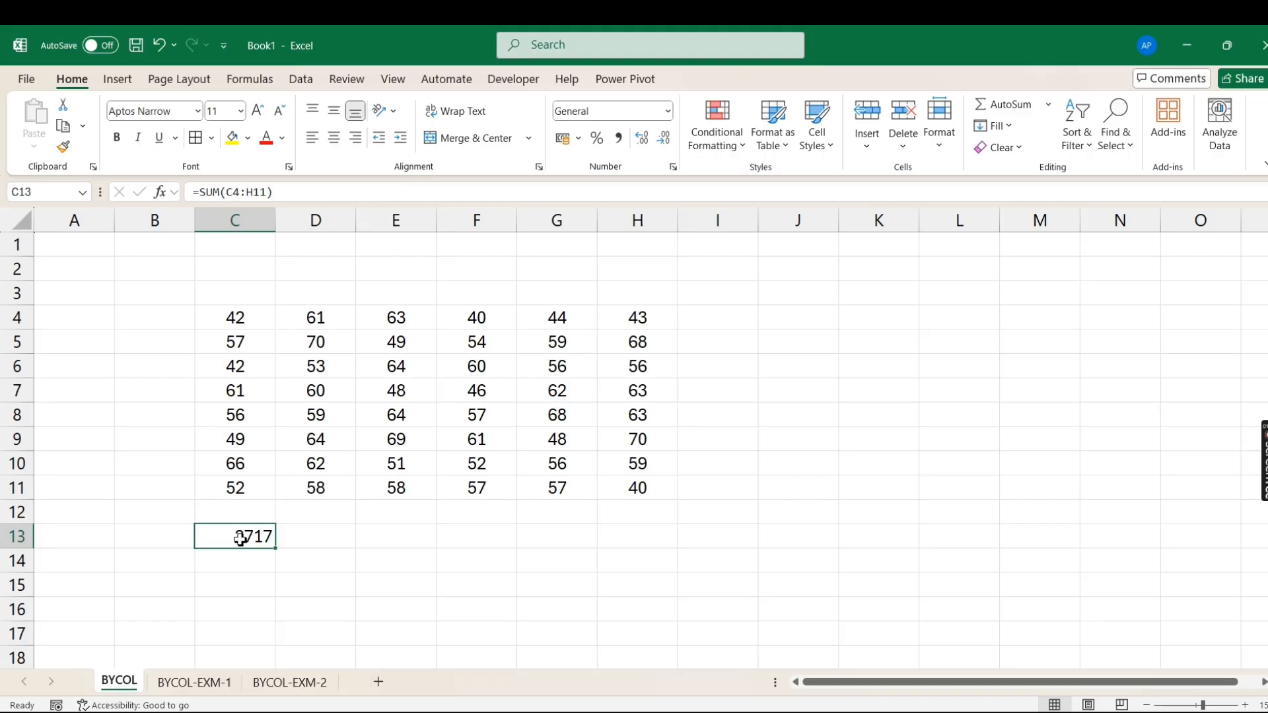
{"action": "key", "text": "Delete"}
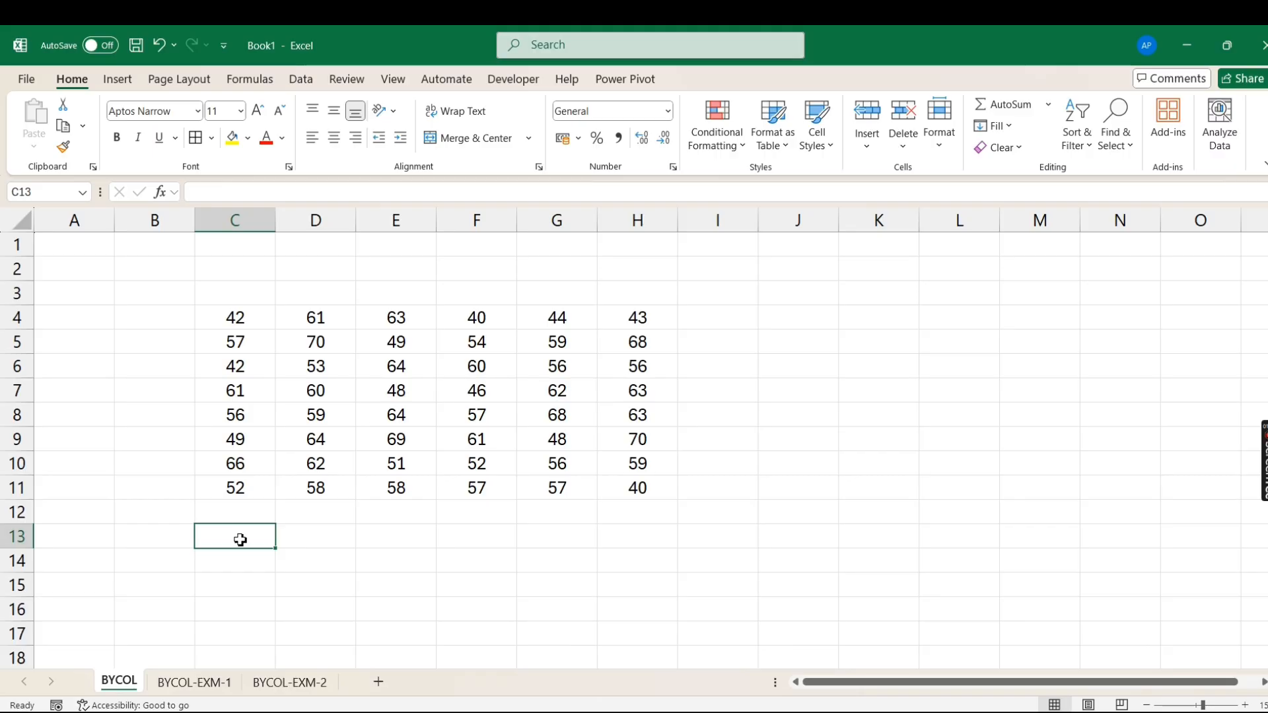
{"action": "type", "text": "=BY"}
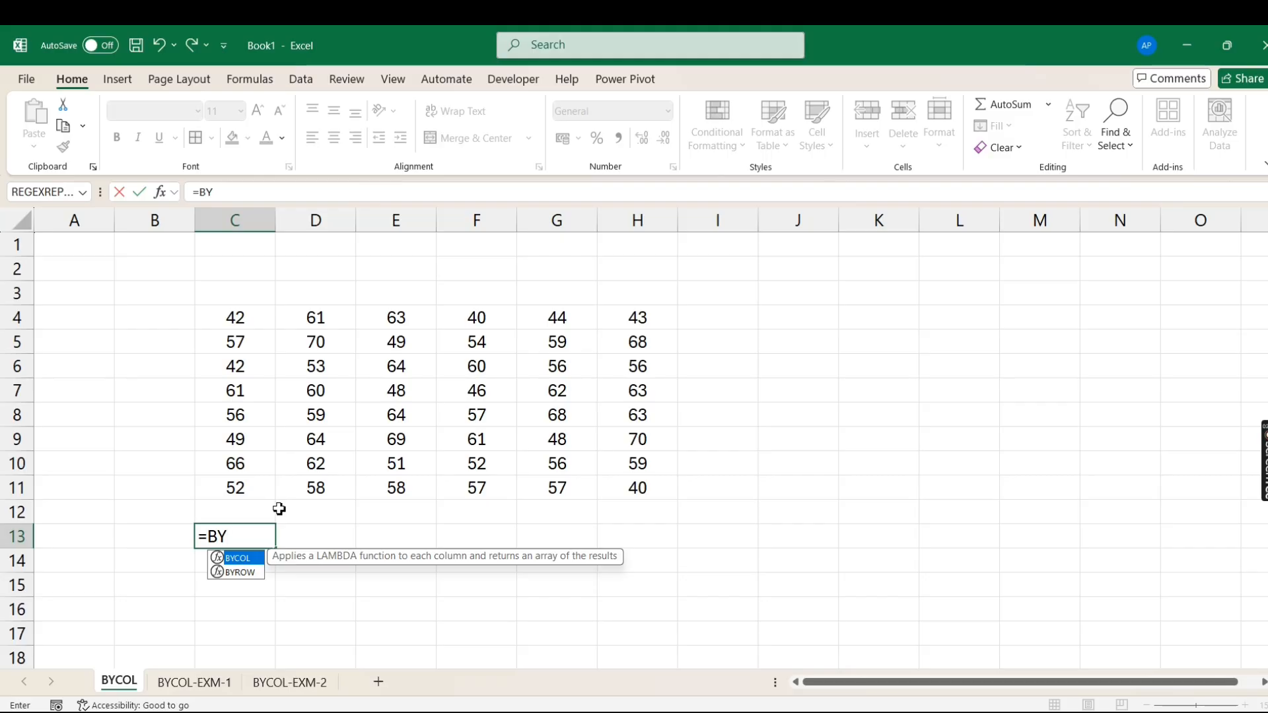
{"action": "key", "text": "Escape"}
{"action": "left_click_drag", "start_coordinate": [238, 320], "coordinate": [245, 482]}
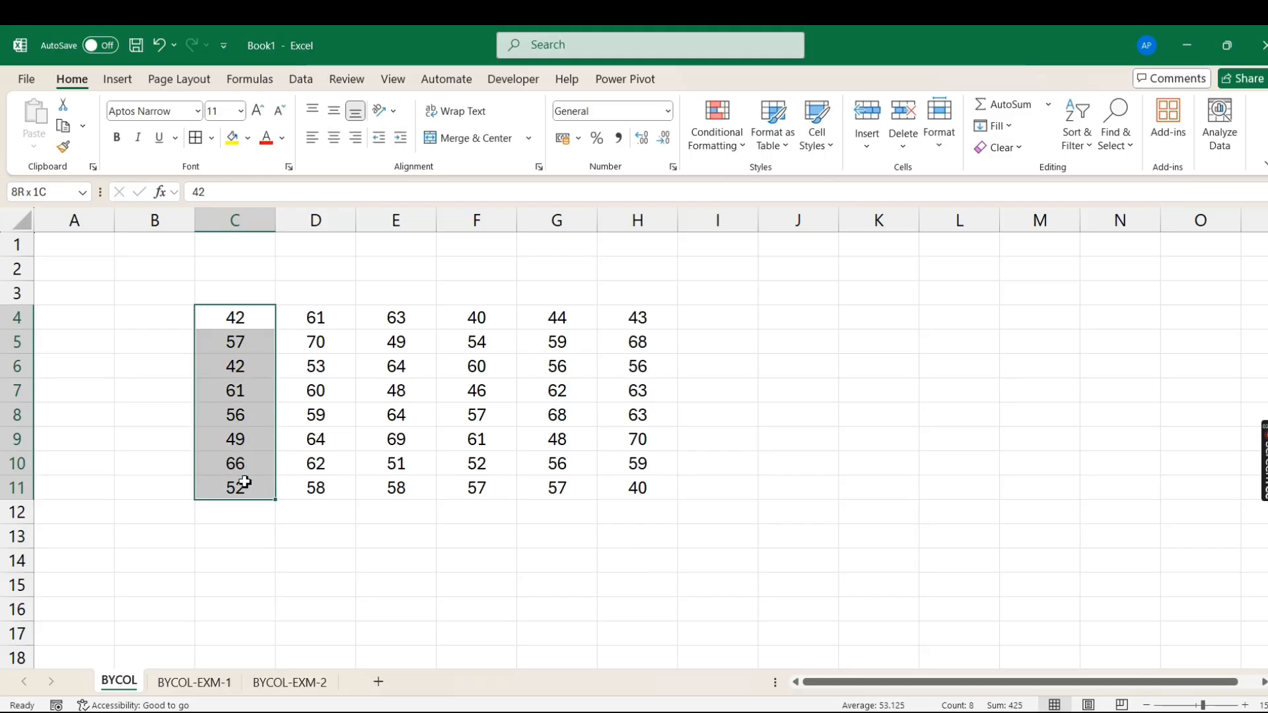
{"action": "left_click_drag", "start_coordinate": [232, 317], "coordinate": [644, 330]}
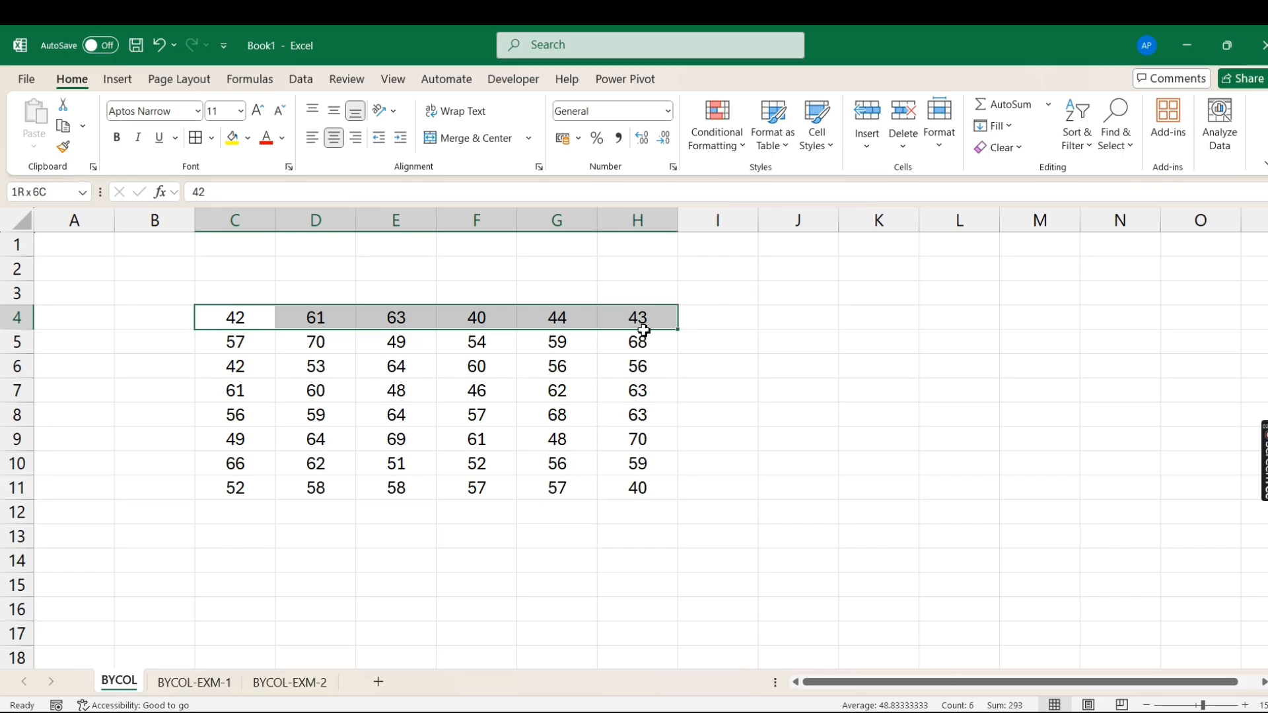
{"action": "left_click_drag", "start_coordinate": [237, 319], "coordinate": [645, 489]}
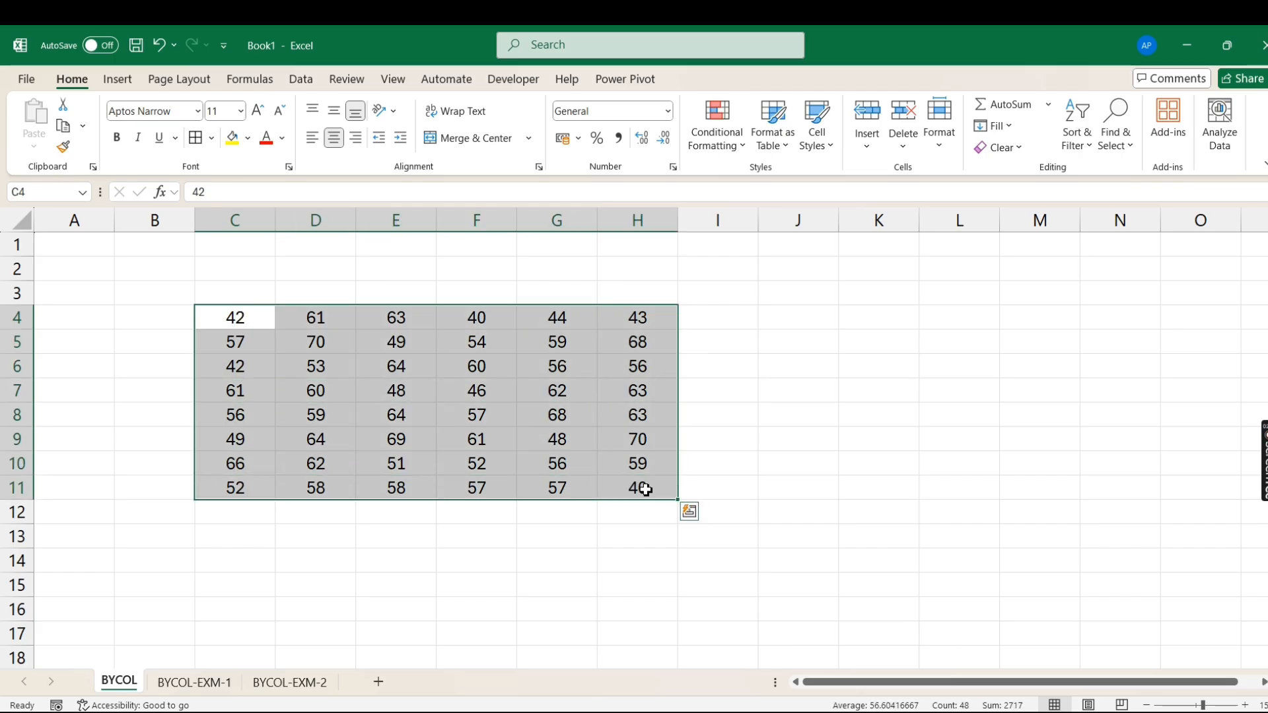
{"action": "left_click_drag", "start_coordinate": [224, 512], "coordinate": [242, 534]}
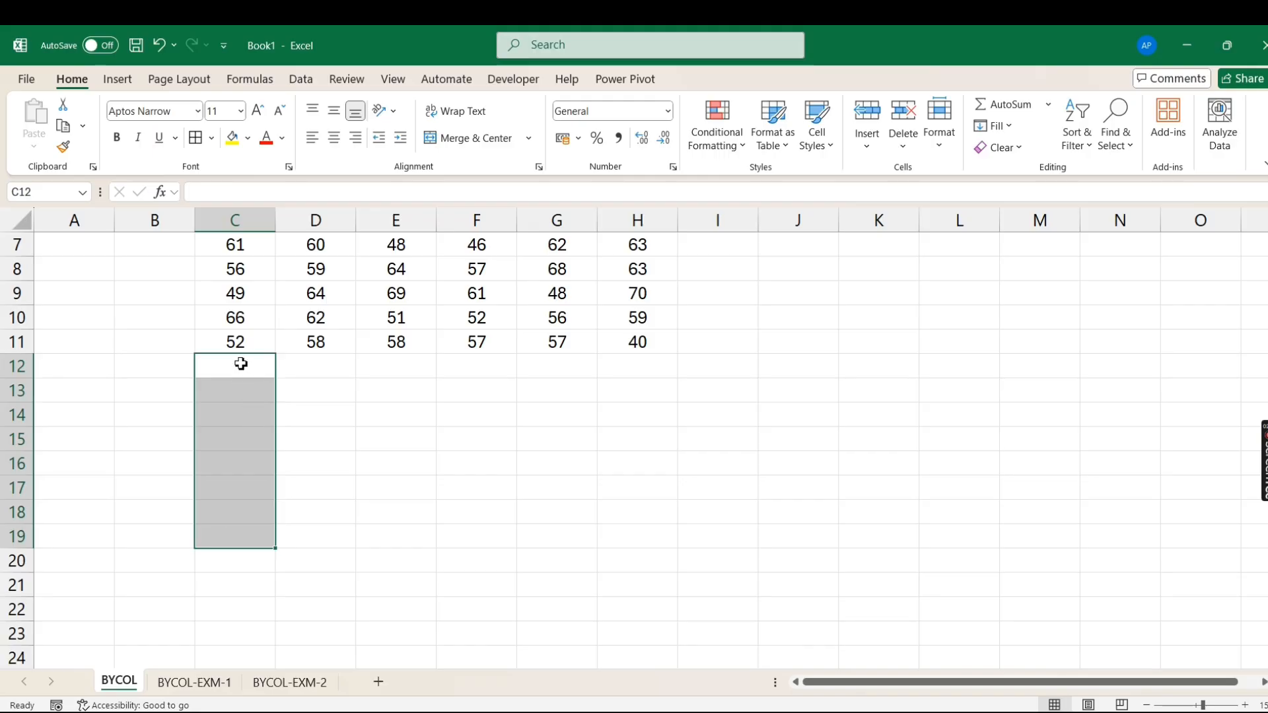
{"action": "left_click_drag", "start_coordinate": [240, 363], "coordinate": [241, 580]}
{"action": "left_click_drag", "start_coordinate": [240, 366], "coordinate": [667, 365]}
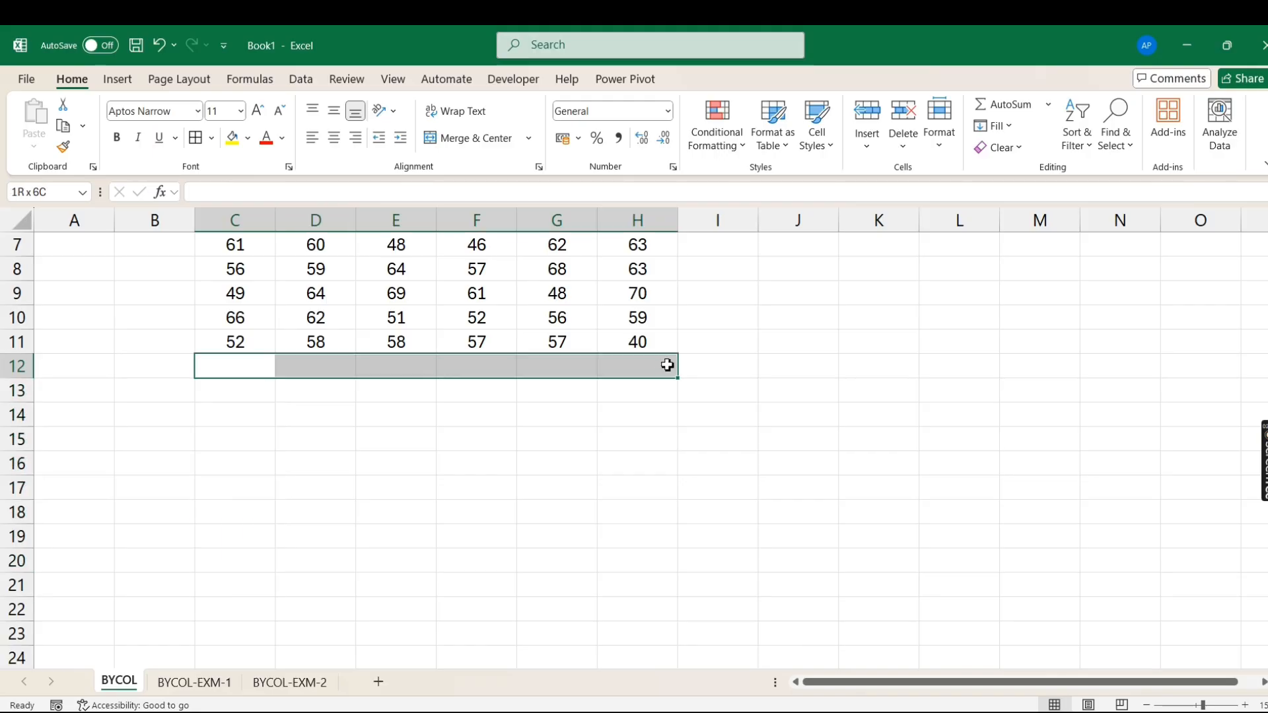
{"action": "left_click", "coordinate": [265, 365]}
{"action": "left_click_drag", "start_coordinate": [248, 366], "coordinate": [623, 561]}
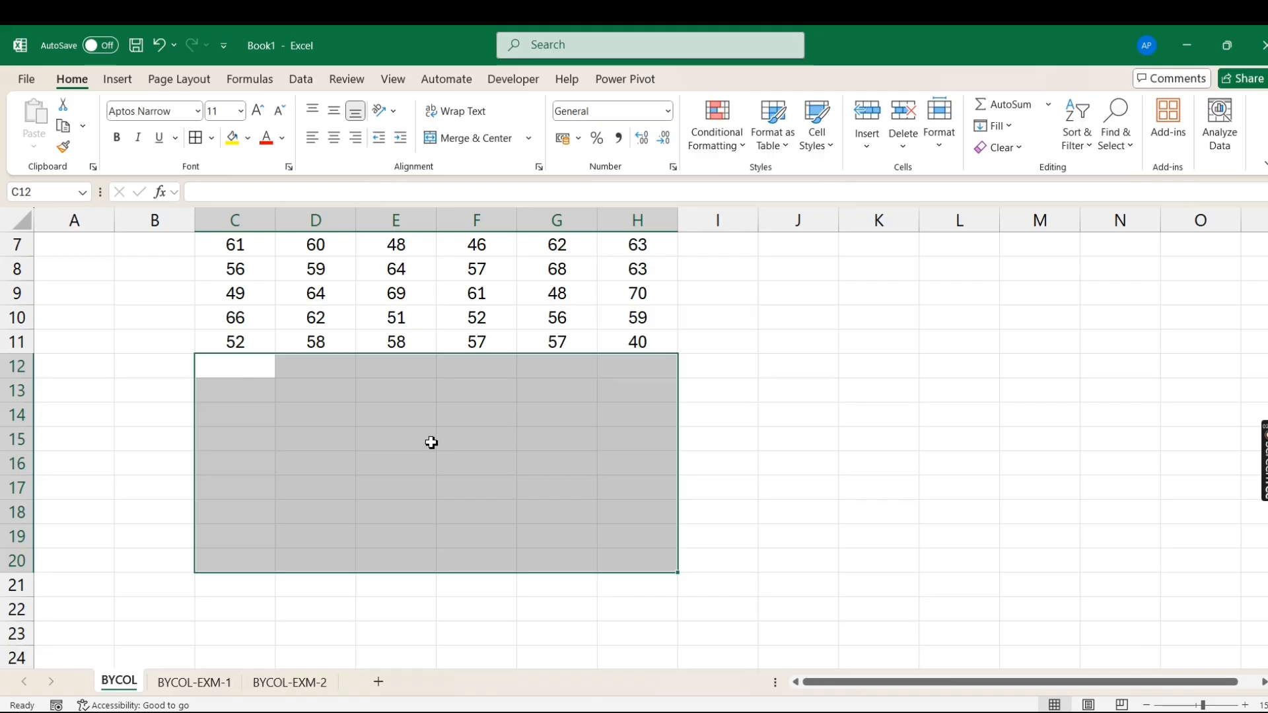
Enter =BYCOL(C4:H11,SUM) in cell C12 to total each column of the number block.
{"action": "scroll", "coordinate": [396, 452], "scroll_direction": "up", "scroll_amount": 2}
{"action": "left_click", "coordinate": [252, 514]}
{"action": "type", "text": "=BY"}
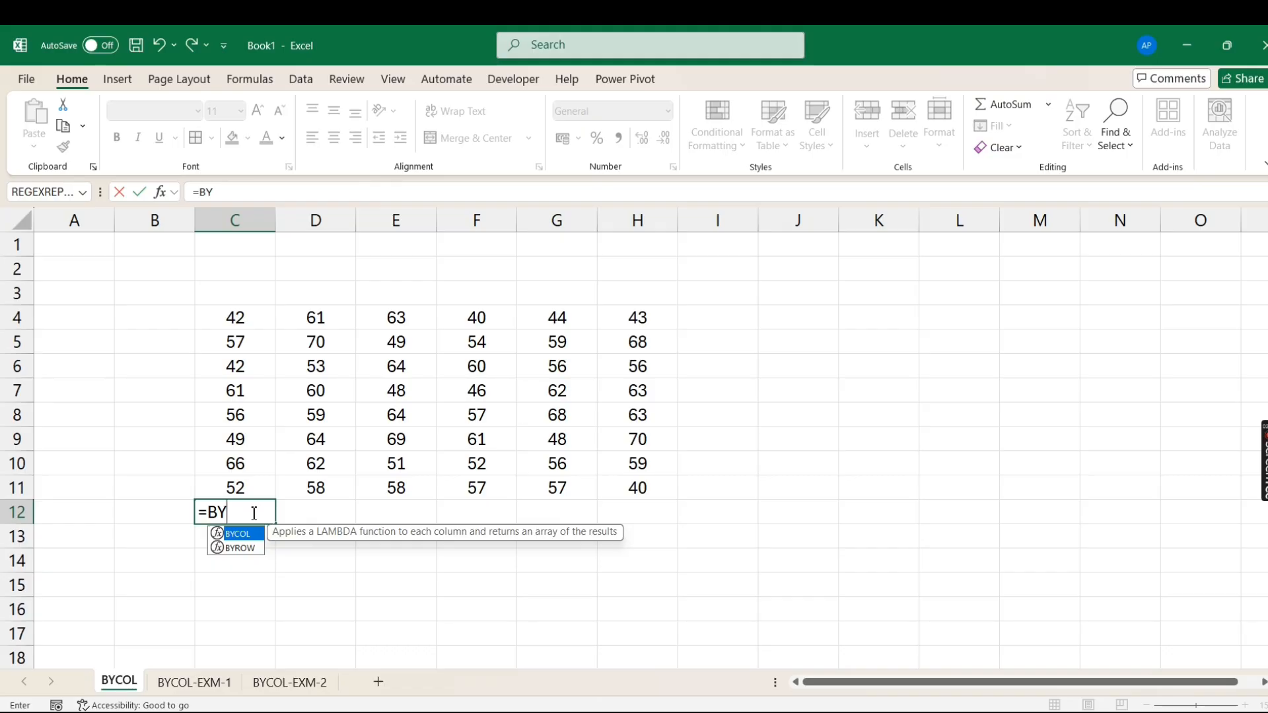
{"action": "key", "text": "Tab"}
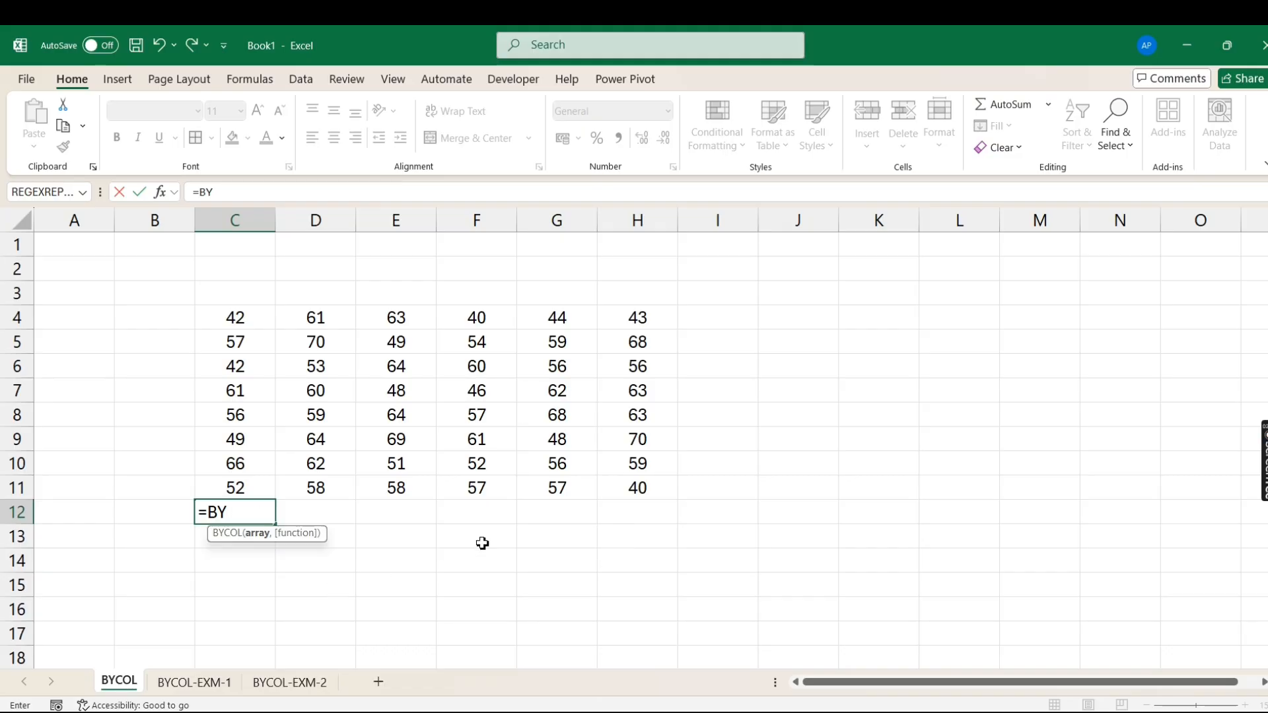
{"action": "left_click_drag", "start_coordinate": [232, 324], "coordinate": [624, 488]}
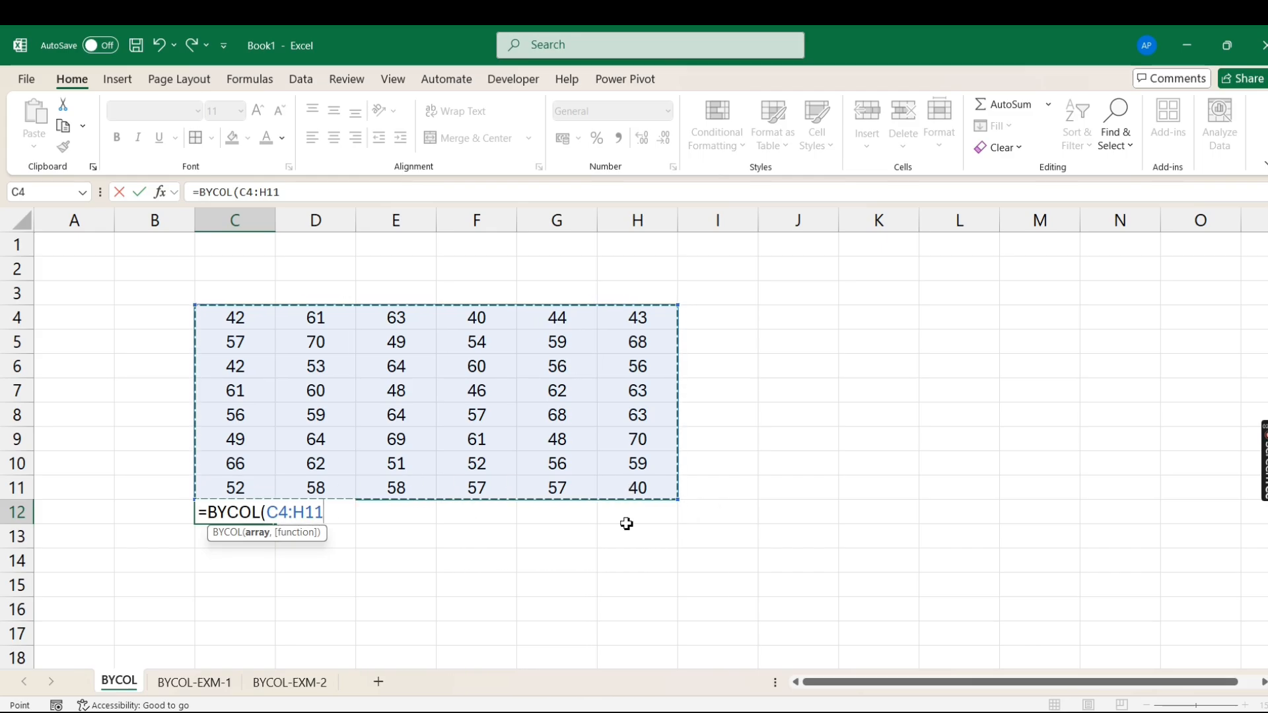
{"action": "type", "text": ","}
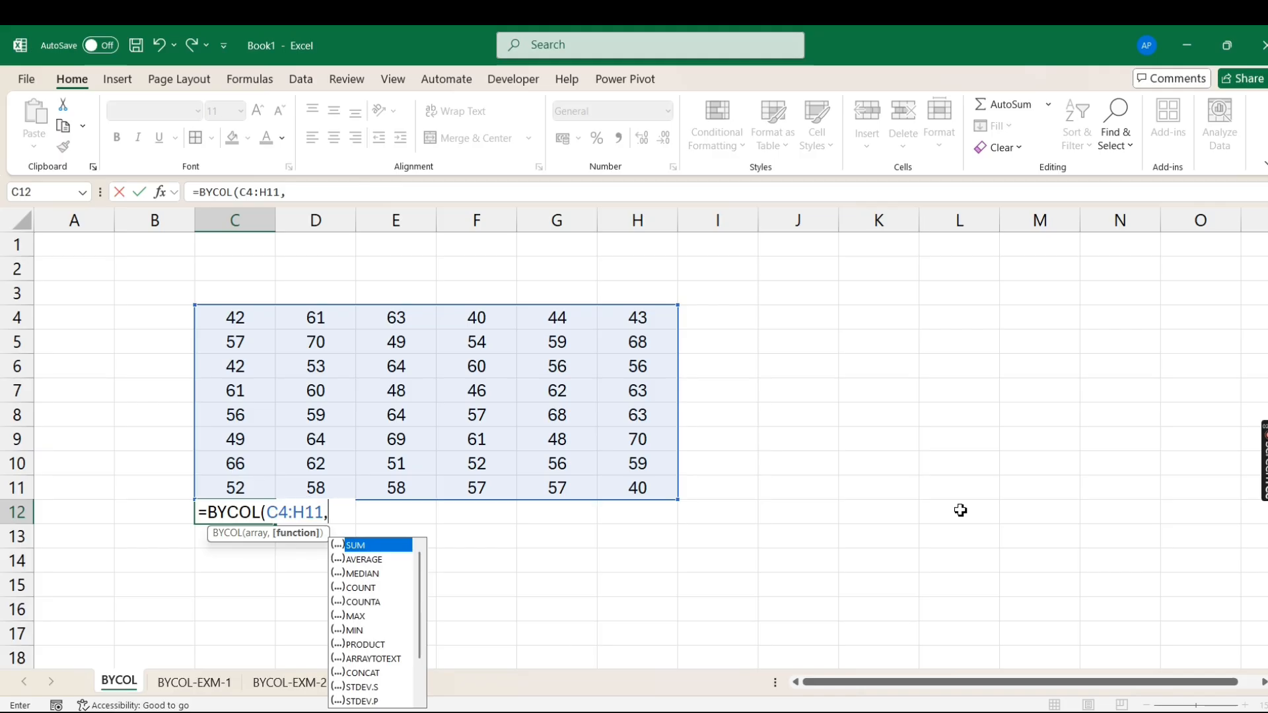
{"action": "key", "text": "Tab"}
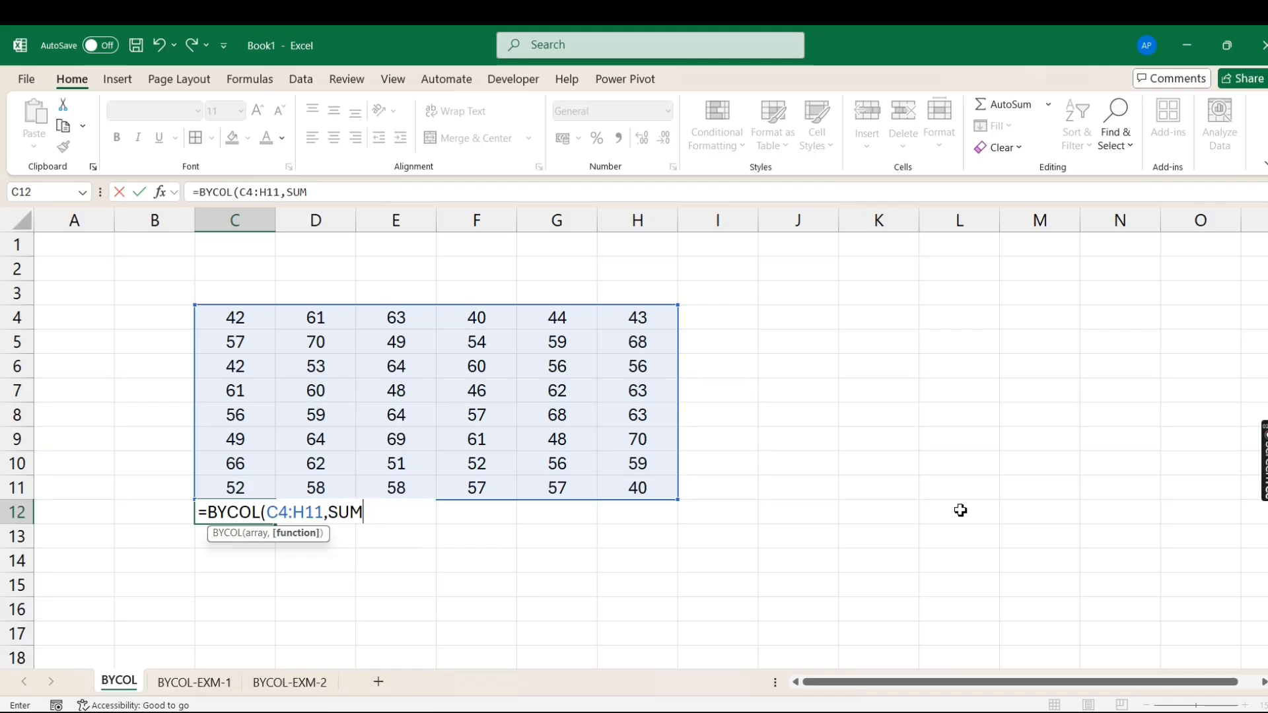
{"action": "type", "text": ")"}
{"action": "key", "text": "Return"}
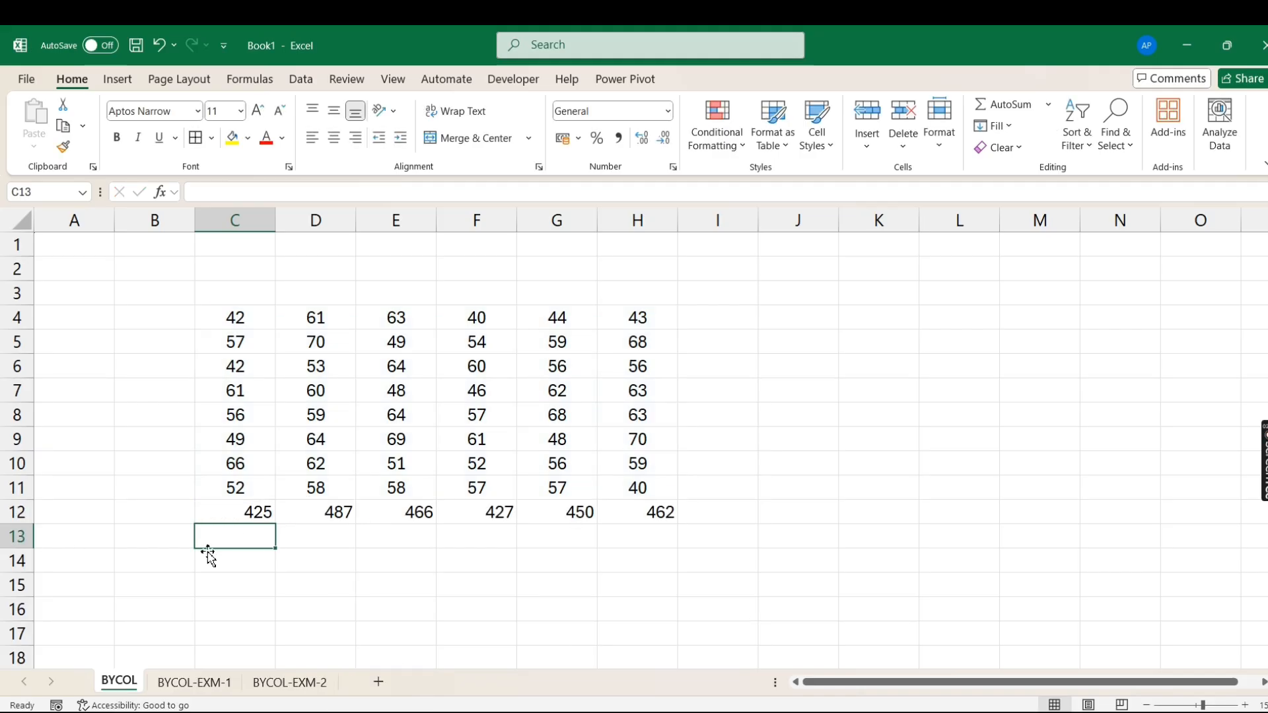
Change the BYCOL formula in C12 to use AVERAGE instead of SUM for each column of C4:H11.
{"action": "left_click", "coordinate": [242, 510]}
{"action": "left_click_drag", "start_coordinate": [242, 510], "coordinate": [631, 512]}
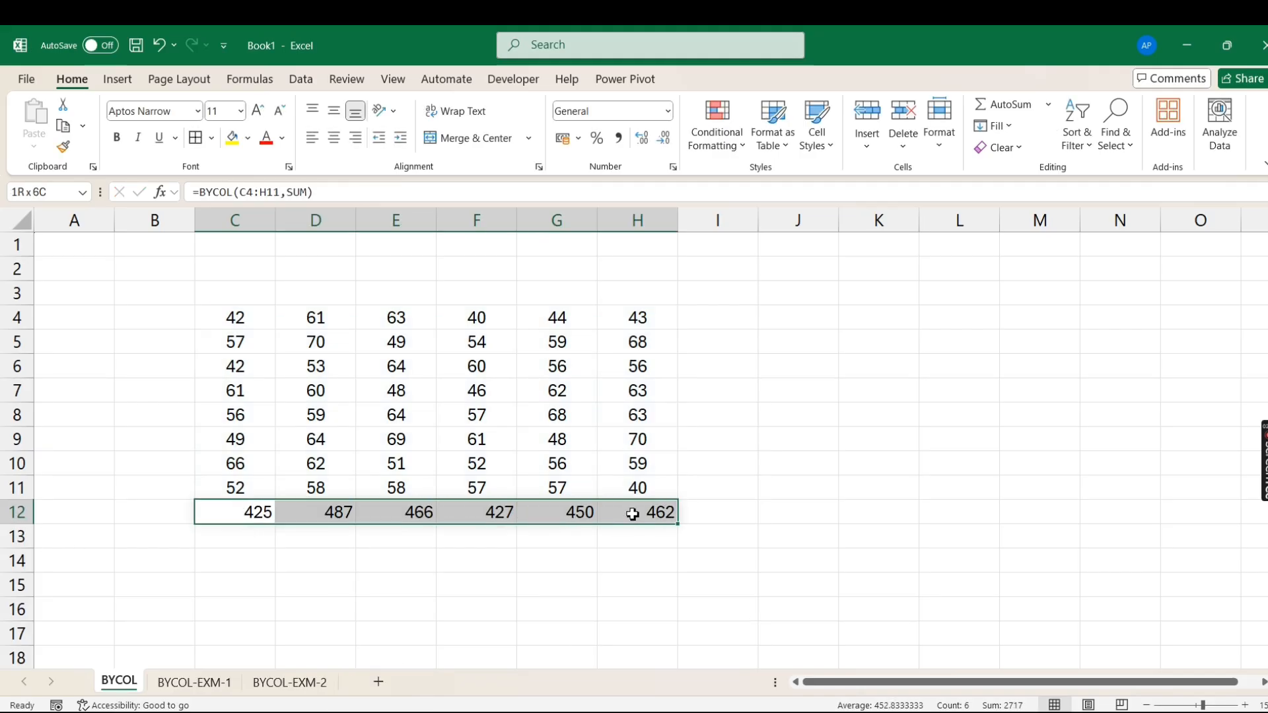
{"action": "left_click", "coordinate": [308, 192]}
{"action": "key", "text": "BackSpace"}
{"action": "key", "text": "BackSpace"}
{"action": "key", "text": "BackSpace"}
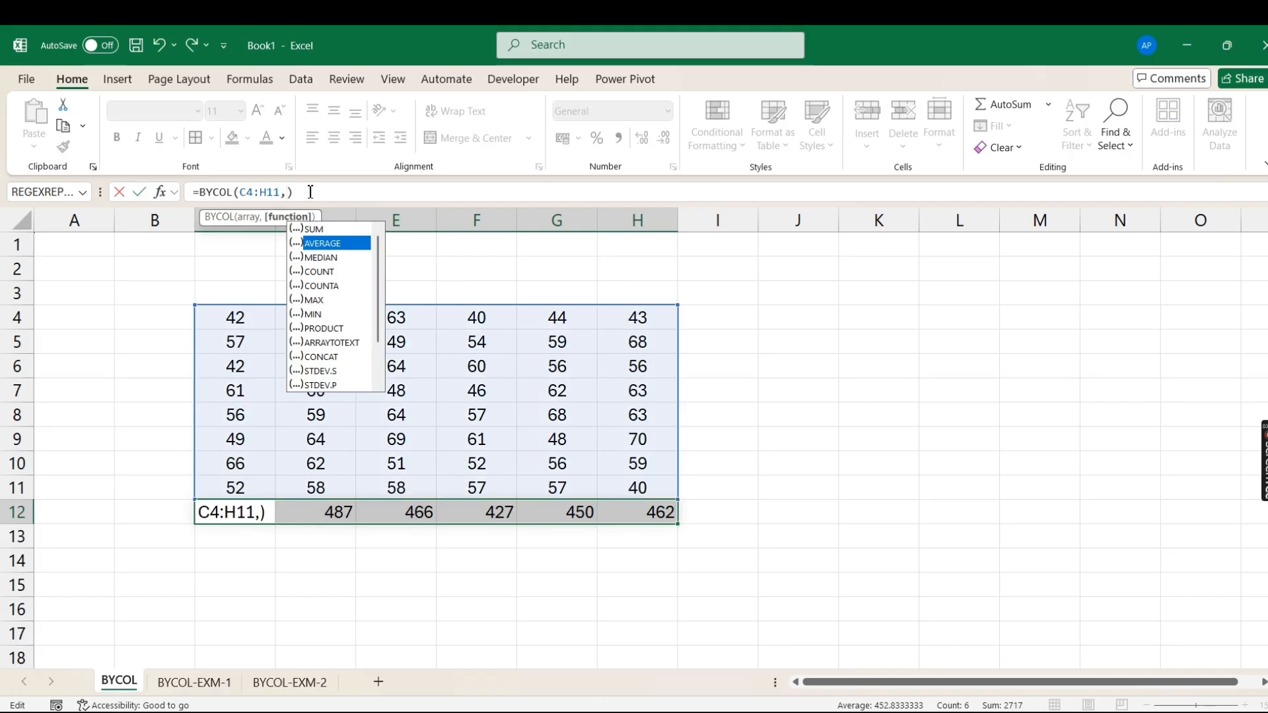
{"action": "key", "text": "Tab"}
{"action": "key", "text": "Return"}
{"action": "key", "text": "Up"}
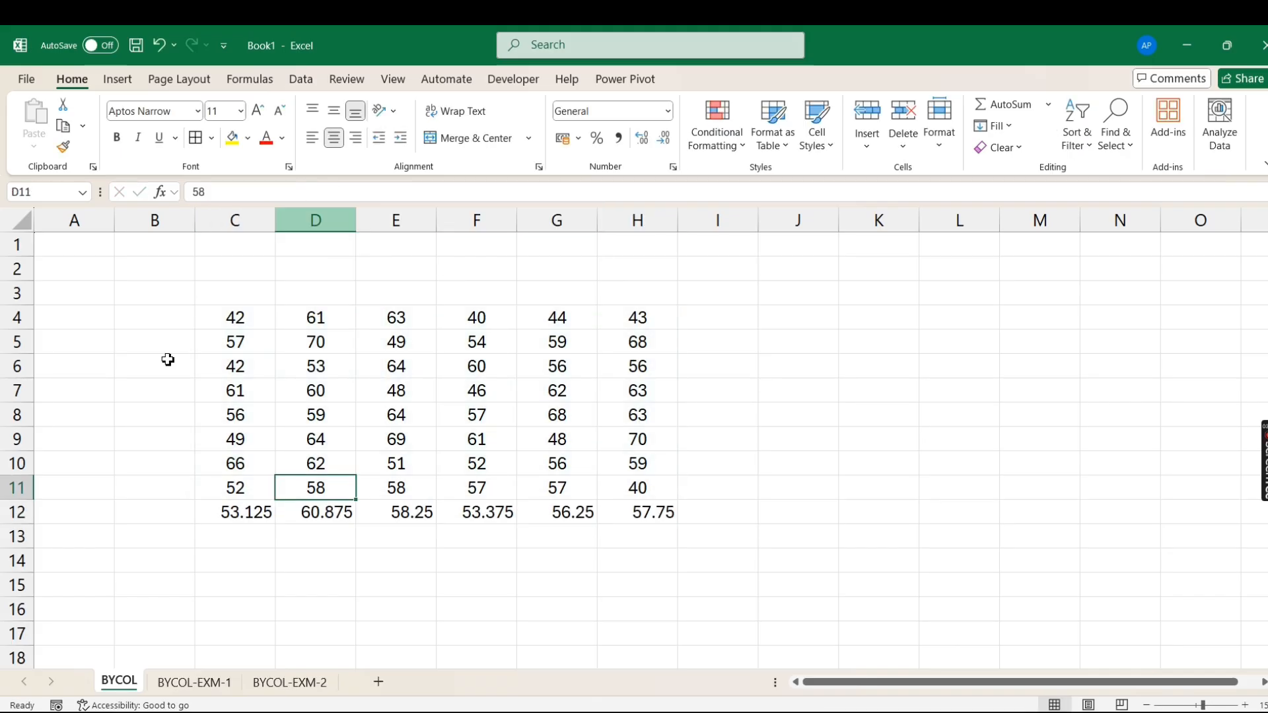
{"action": "left_click", "coordinate": [248, 515]}
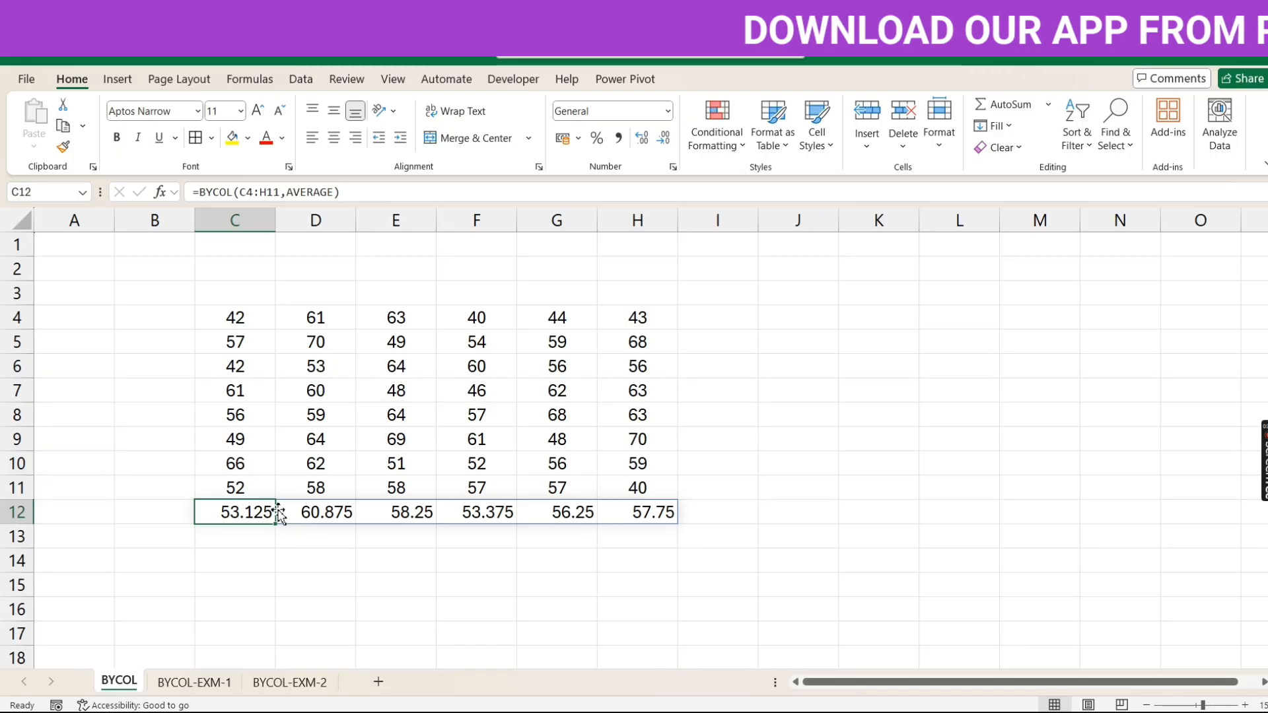
{"action": "left_click_drag", "start_coordinate": [238, 318], "coordinate": [641, 492]}
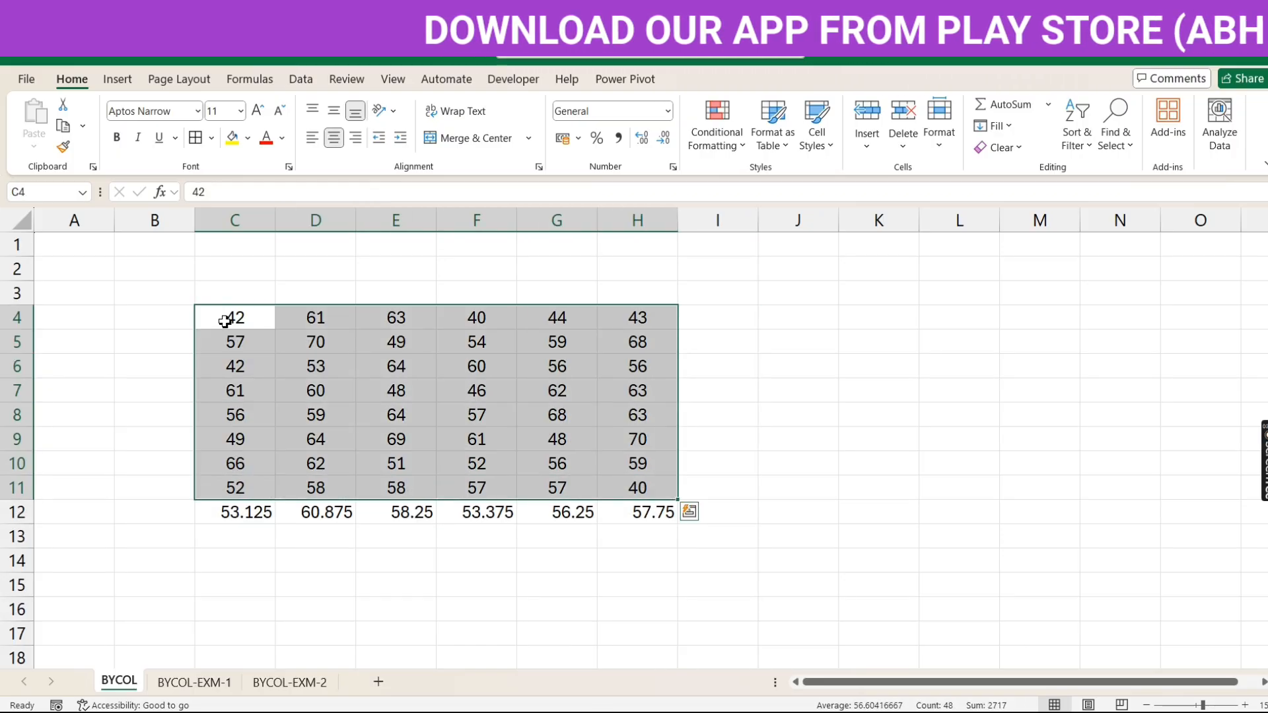
{"action": "left_click_drag", "start_coordinate": [215, 323], "coordinate": [255, 484]}
{"action": "left_click", "coordinate": [243, 519]}
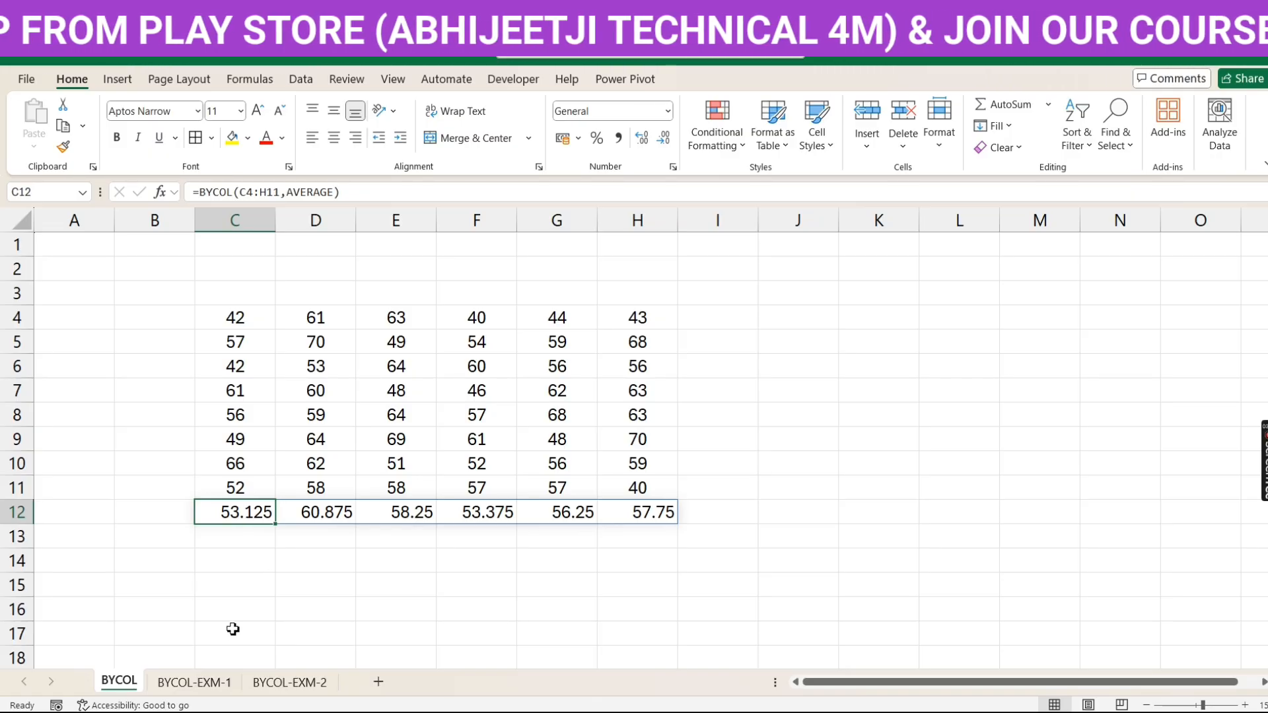
Open the BYCOL-EXM-1 sheet and review its table of employees and monthly figures.
{"action": "left_click", "coordinate": [196, 682]}
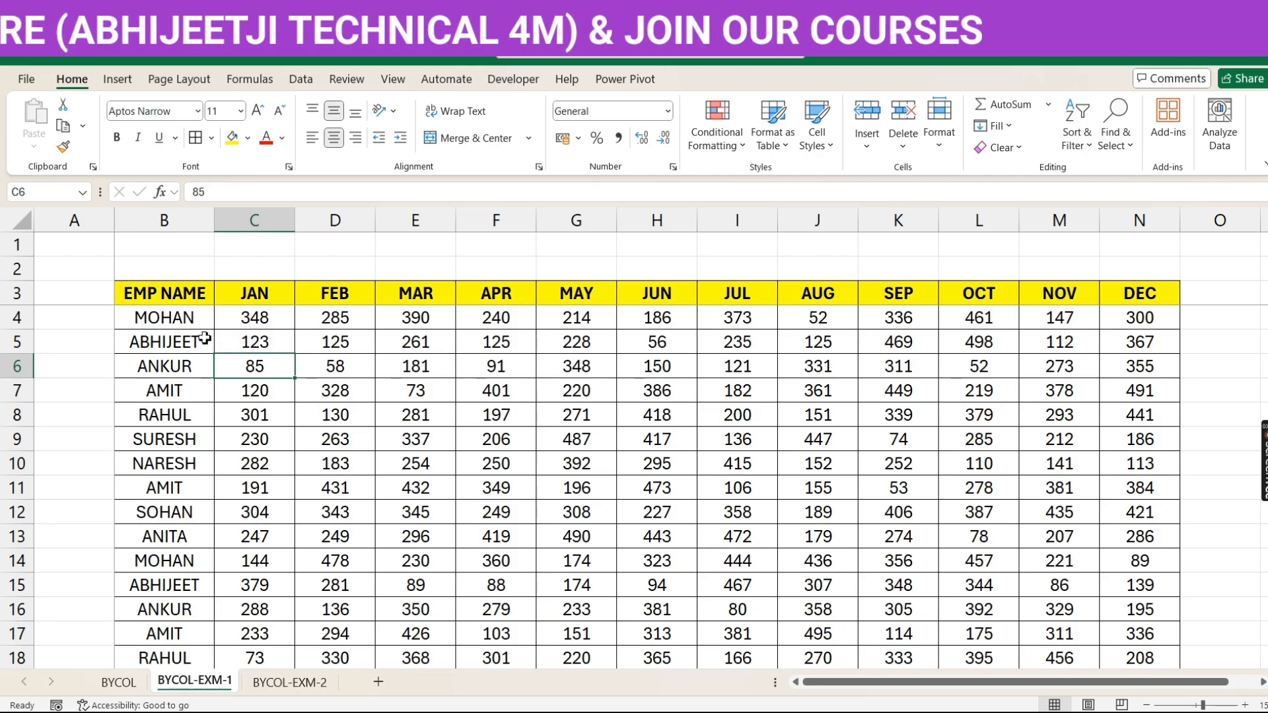
{"action": "scroll", "coordinate": [207, 342], "scroll_direction": "down", "scroll_amount": 1}
{"action": "scroll", "coordinate": [207, 341], "scroll_direction": "up", "scroll_amount": 1}
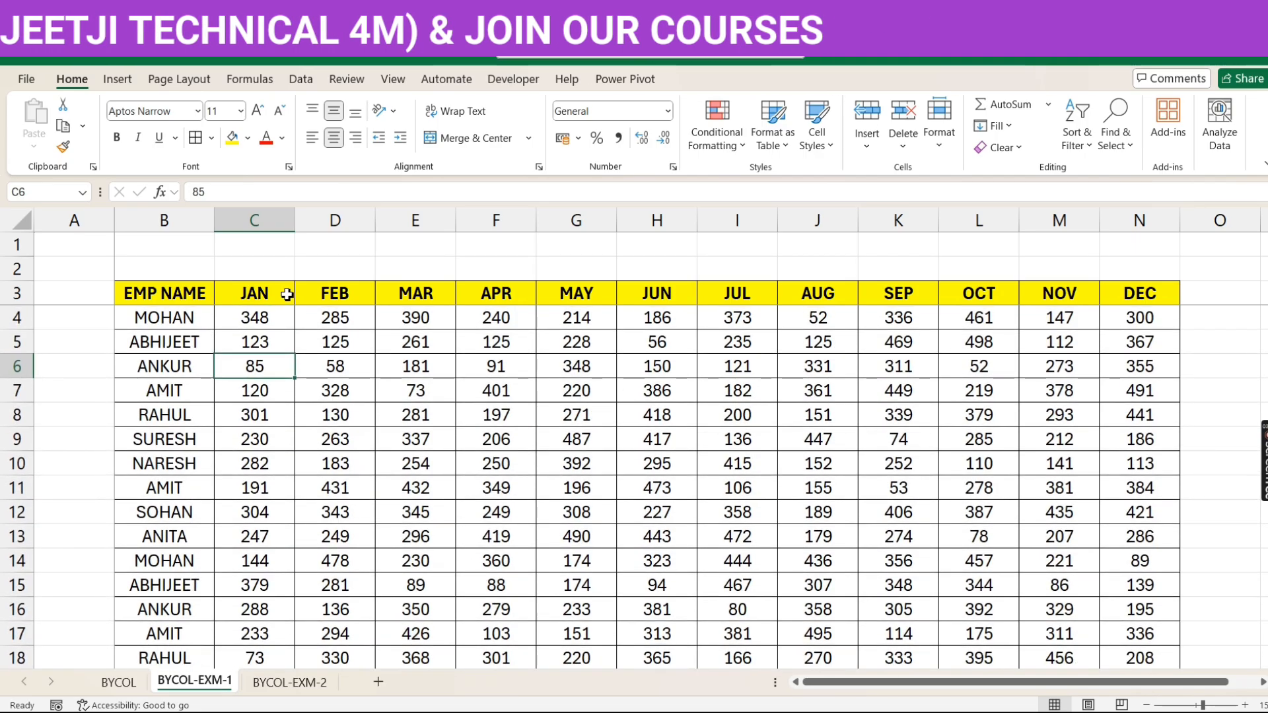
{"action": "scroll", "coordinate": [298, 524], "scroll_direction": "down", "scroll_amount": 4}
{"action": "scroll", "coordinate": [298, 524], "scroll_direction": "down", "scroll_amount": 8}
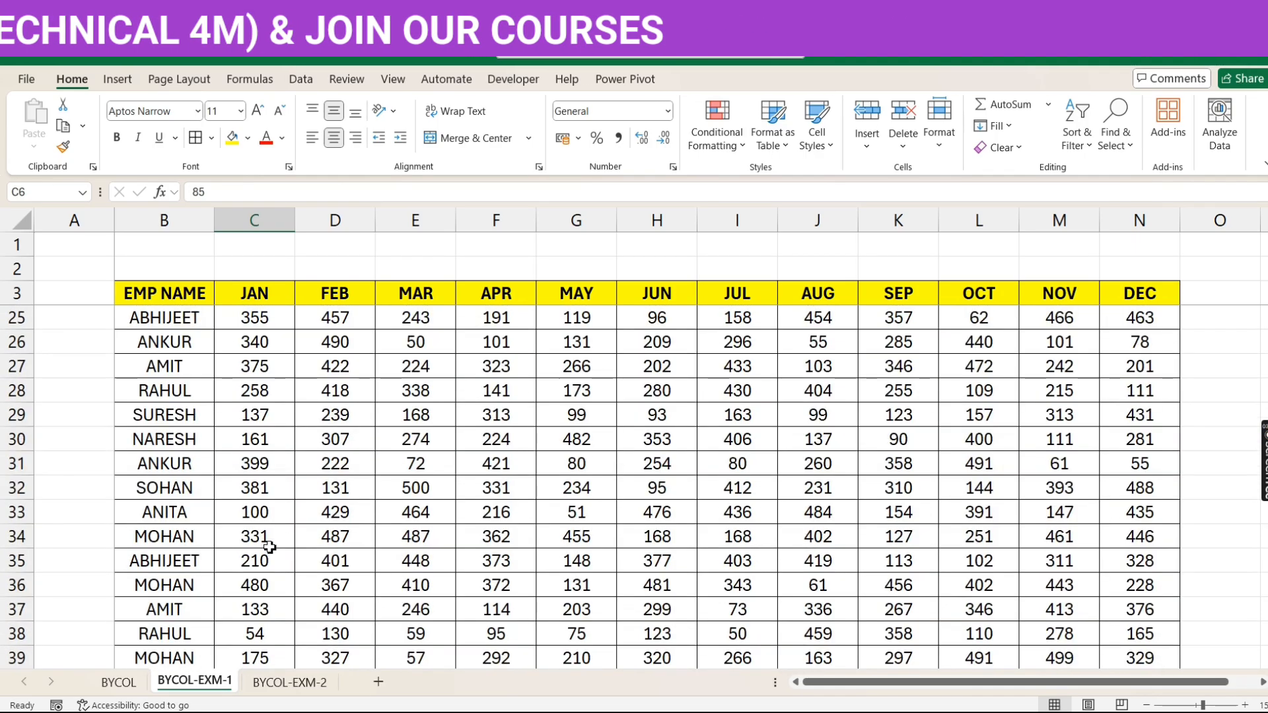
Set up a data validation rule of type List for cell B46, ready for its source range.
{"action": "left_click", "coordinate": [176, 459]}
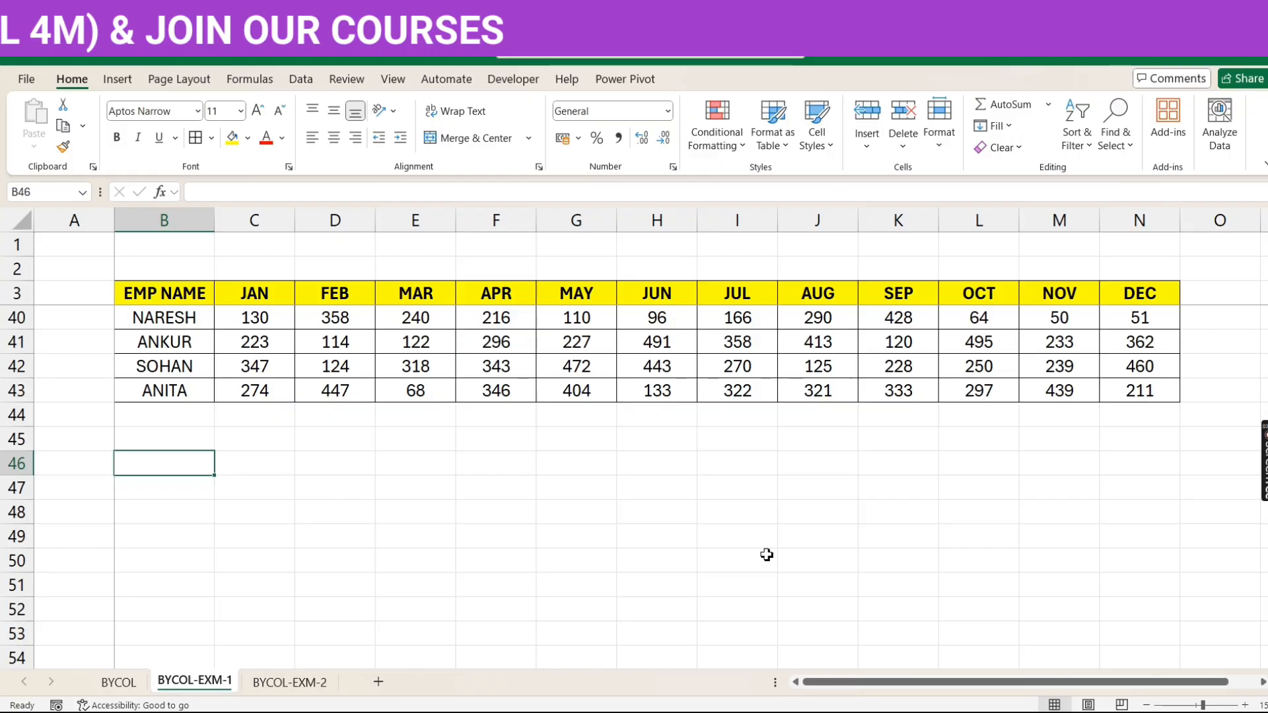
{"action": "type", "text": "="}
{"action": "key", "text": "Escape"}
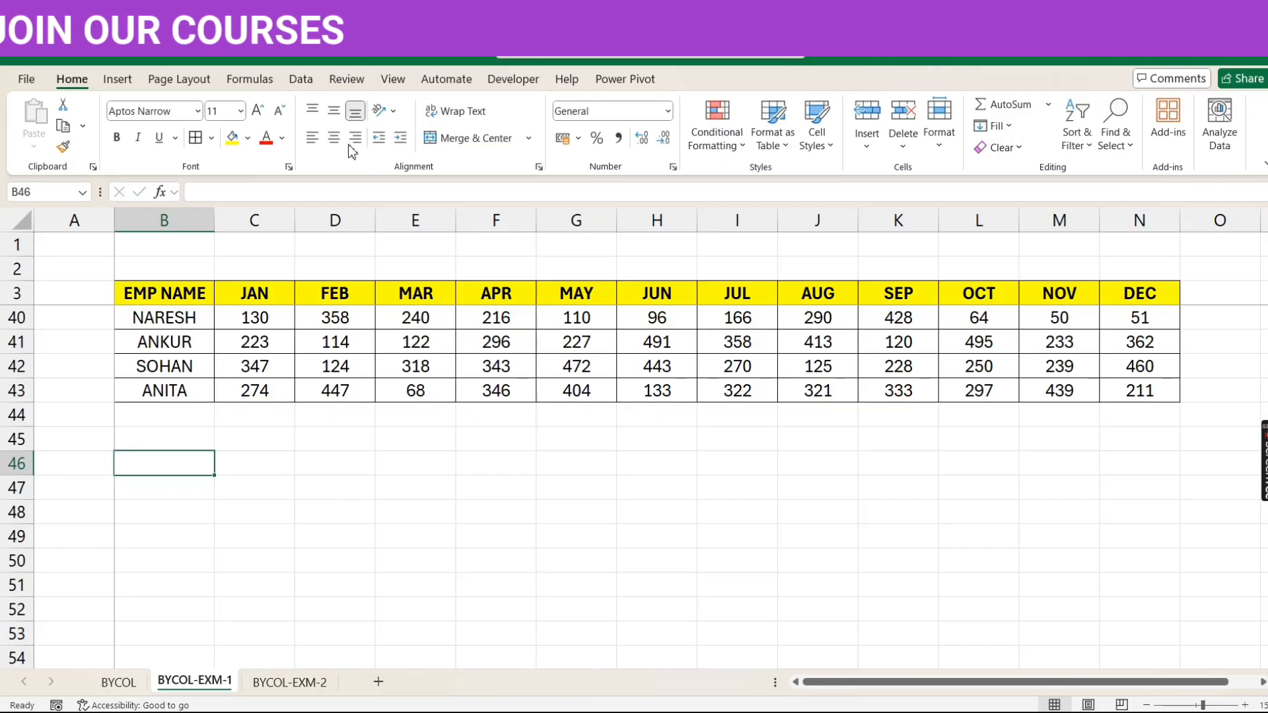
{"action": "left_click", "coordinate": [301, 79]}
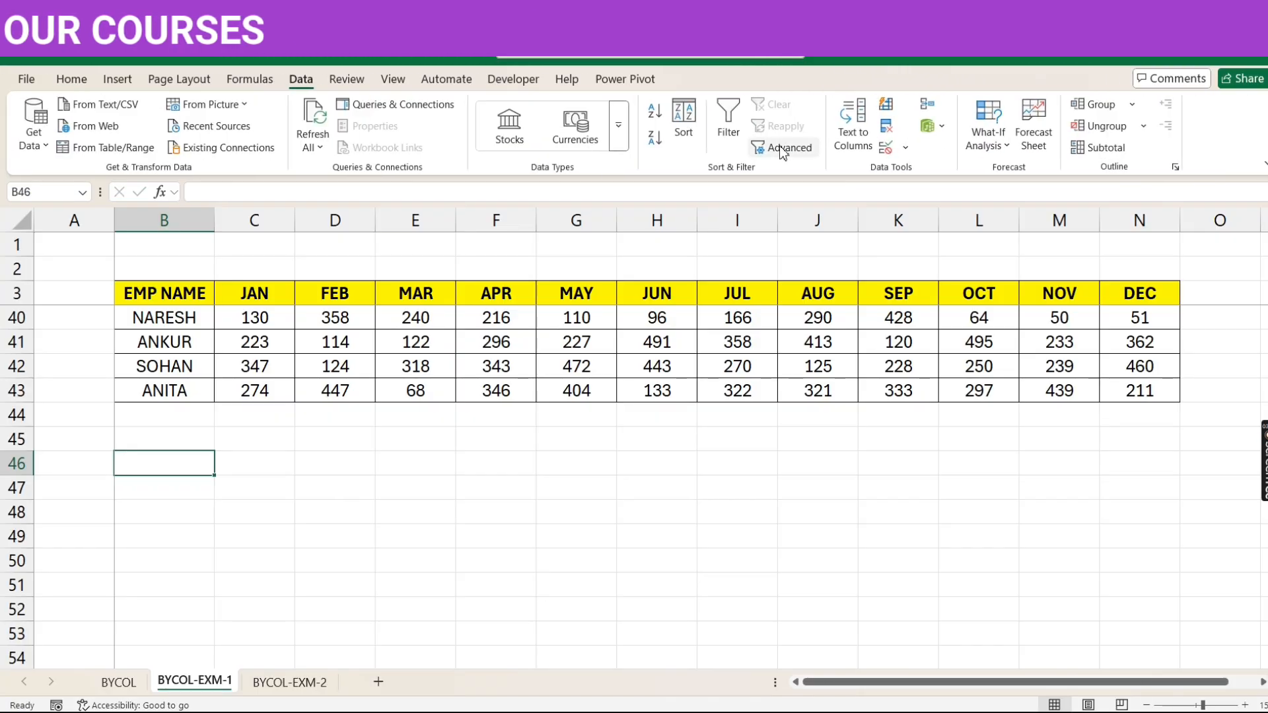
{"action": "left_click", "coordinate": [905, 147]}
{"action": "left_click", "coordinate": [911, 171]}
{"action": "left_click", "coordinate": [759, 449]}
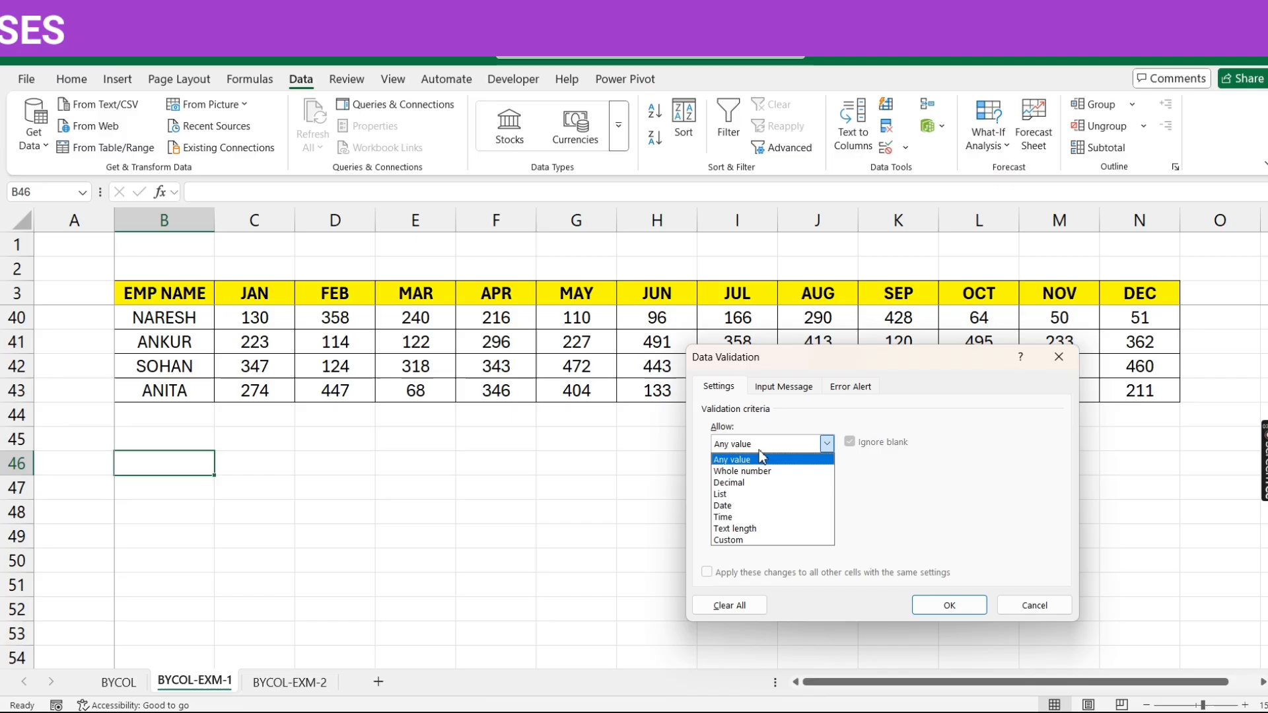
{"action": "left_click", "coordinate": [723, 494]}
{"action": "left_click", "coordinate": [746, 515]}
Try =$B$4:$B$43) as the source of the validation list, and empty the source entry.
{"action": "scroll", "coordinate": [212, 378], "scroll_direction": "up", "scroll_amount": 5}
{"action": "scroll", "coordinate": [211, 378], "scroll_direction": "up", "scroll_amount": 7}
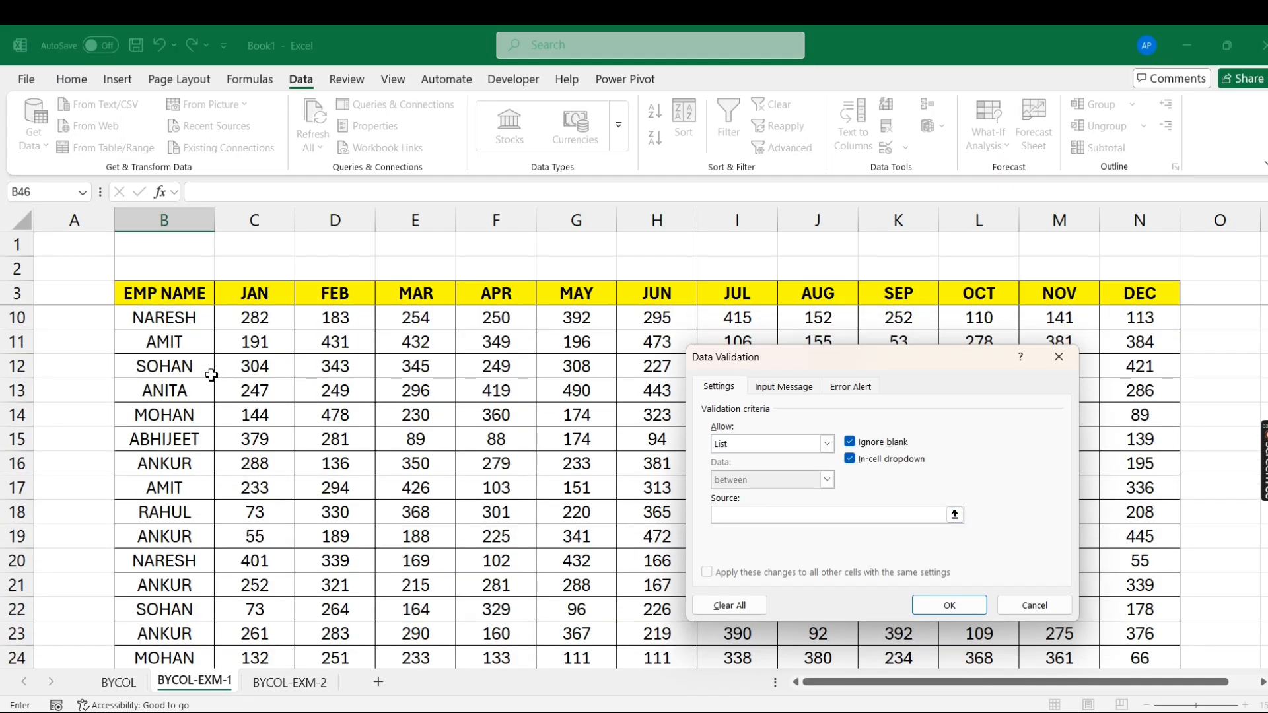
{"action": "left_click_drag", "start_coordinate": [201, 325], "coordinate": [180, 603]}
{"action": "type", "text": ")"}
{"action": "key", "text": "Return"}
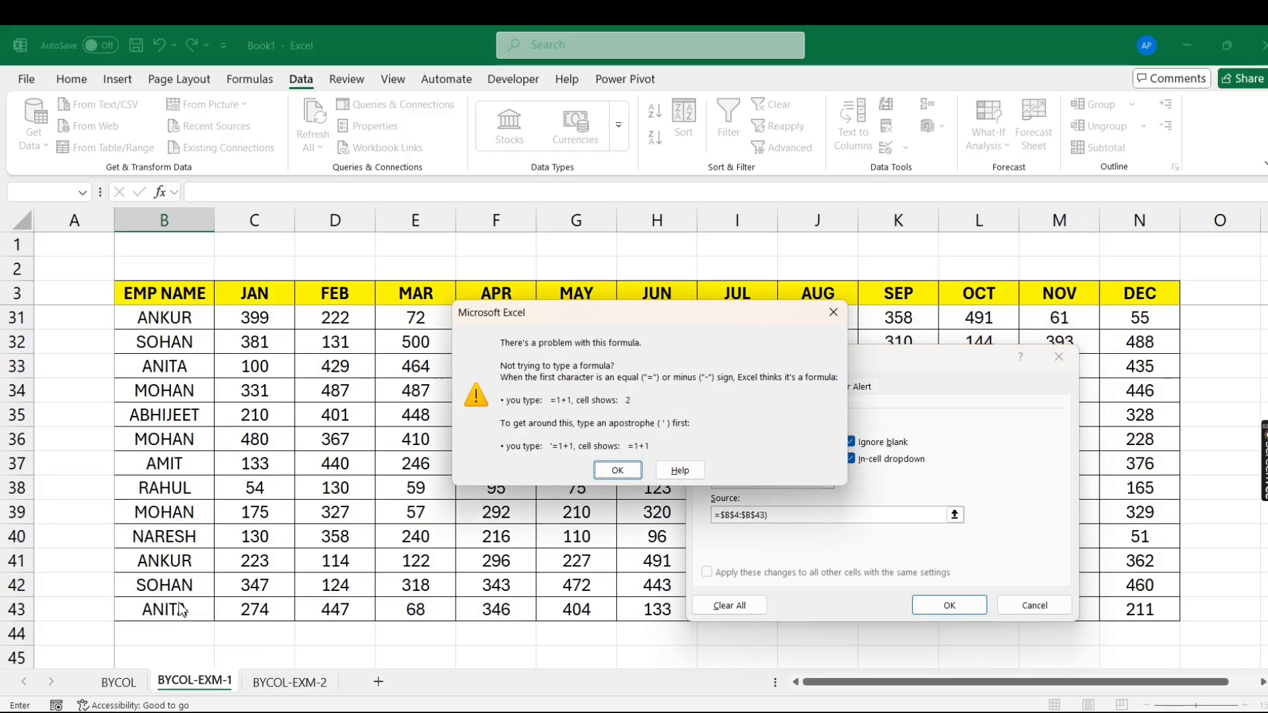
{"action": "key", "text": "Return"}
{"action": "key", "text": "Right"}
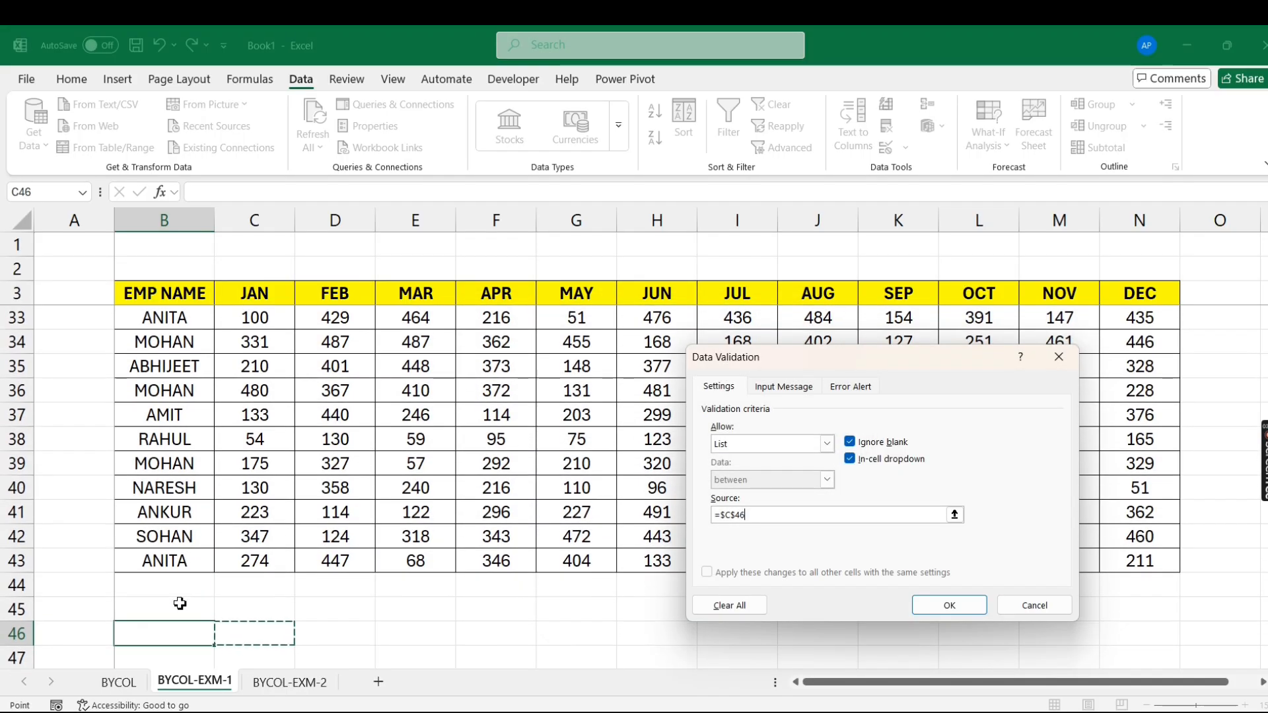
{"action": "key", "text": "BackSpace"}
{"action": "key", "text": "BackSpace"}
{"action": "key", "text": "BackSpace"}
{"action": "key", "text": "BackSpace"}
{"action": "key", "text": "BackSpace"}
{"action": "key", "text": "BackSpace"}
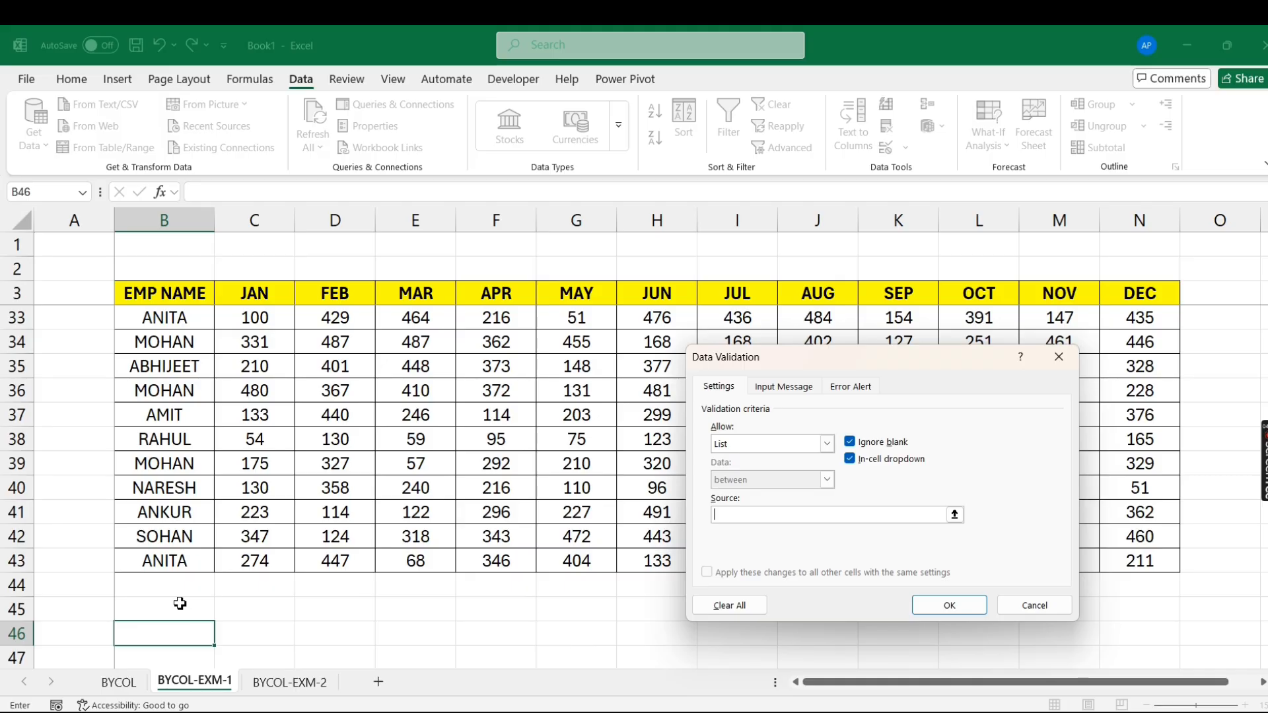
Set the validation list source for B46 to the employee names in B4:B43 and apply the rule.
{"action": "scroll", "coordinate": [173, 536], "scroll_direction": "up", "scroll_amount": 10}
{"action": "left_click_drag", "start_coordinate": [177, 321], "coordinate": [165, 634]}
{"action": "scroll", "coordinate": [176, 317], "scroll_direction": "down", "scroll_amount": 9}
{"action": "left_click", "coordinate": [949, 605]}
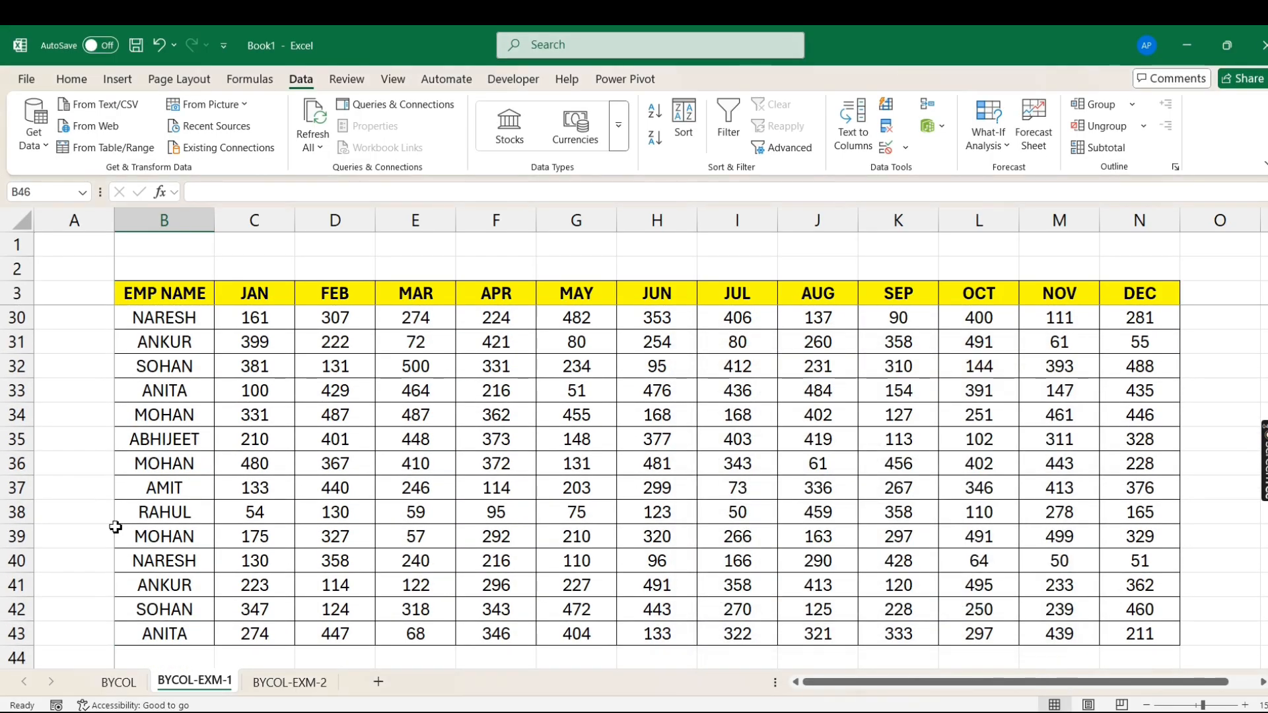
Enter the label EMP NAME in cell B45, above the dropdown cell.
{"action": "scroll", "coordinate": [192, 537], "scroll_direction": "down", "scroll_amount": 5}
{"action": "scroll", "coordinate": [183, 371], "scroll_direction": "up", "scroll_amount": 1}
{"action": "left_click", "coordinate": [183, 390]}
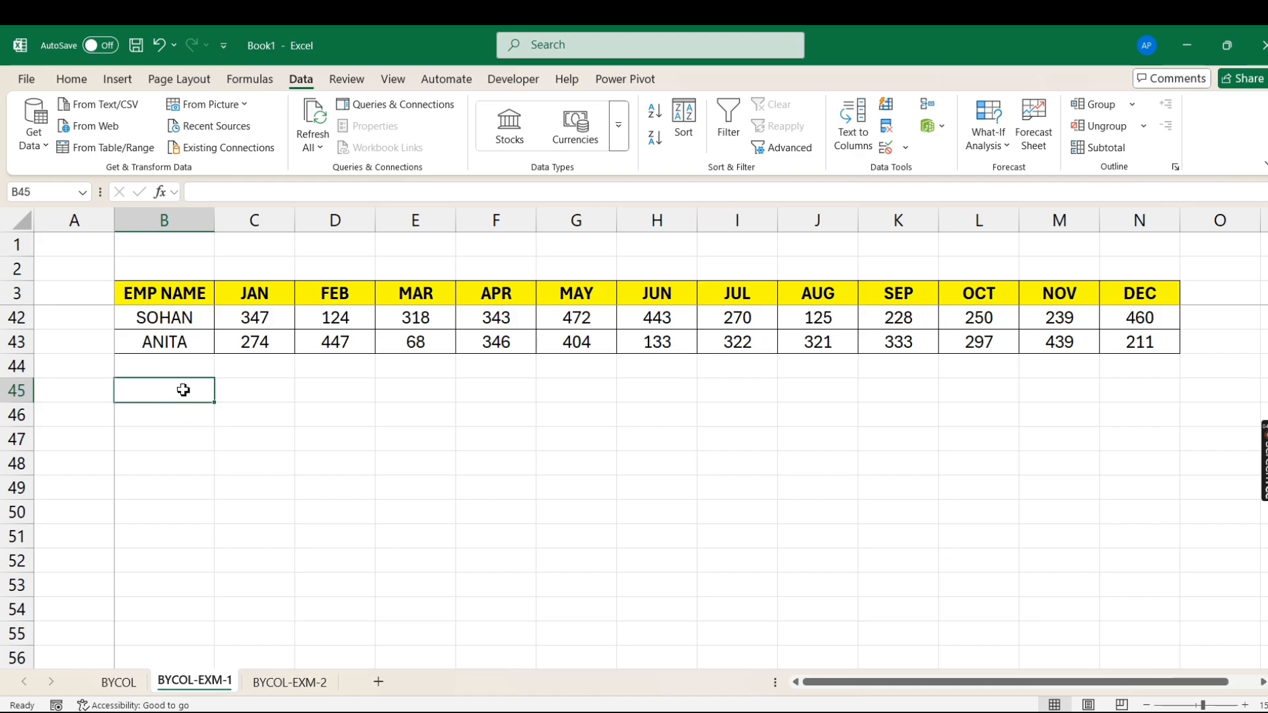
{"action": "type", "text": "emp"}
{"action": "key", "text": "BackSpace"}
{"action": "key", "text": "BackSpace"}
{"action": "key", "text": "BackSpace"}
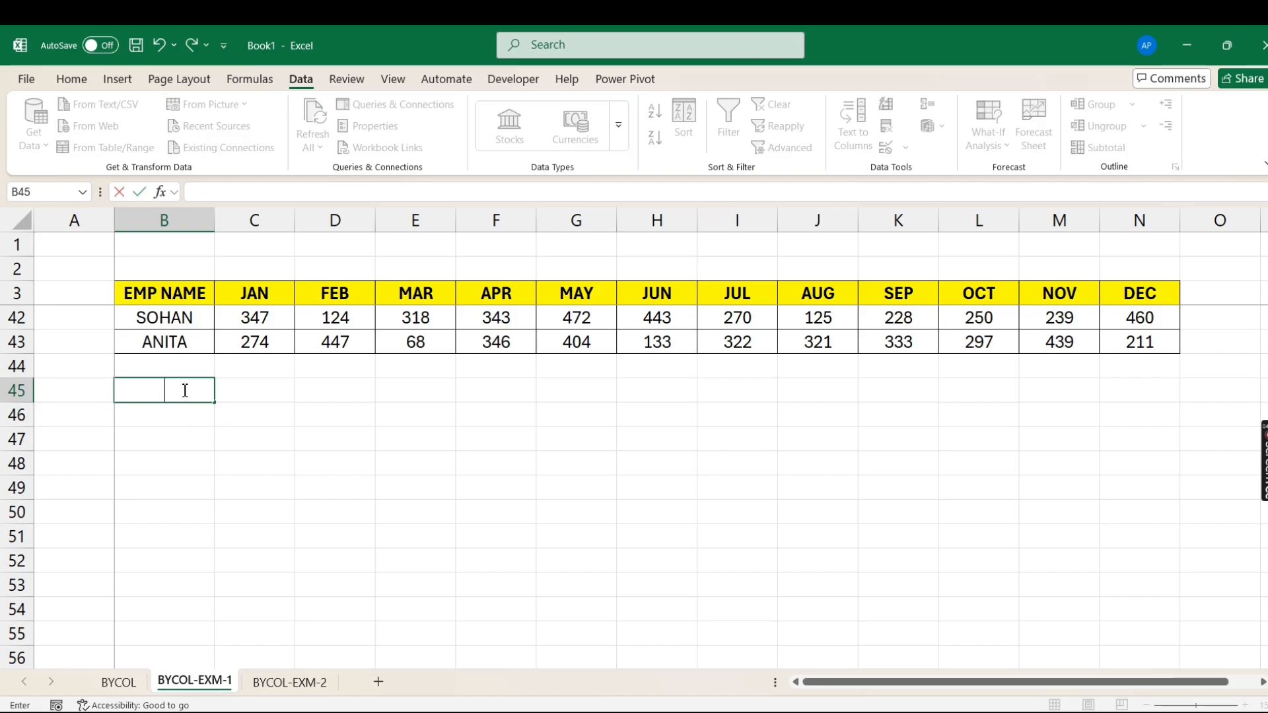
{"action": "type", "text": "EMP NAME"}
{"action": "key", "text": "Return"}
Choose the third employee name from the dropdown list in cell B46.
{"action": "key", "text": "alt+Down"}
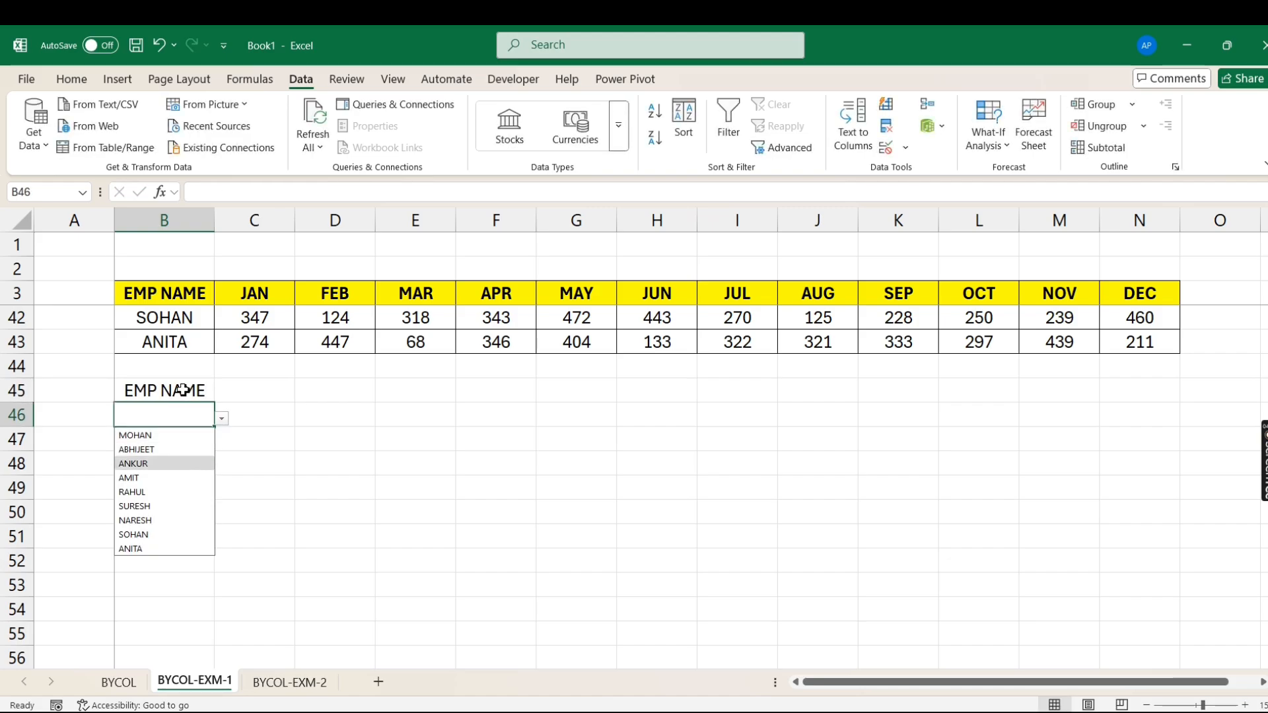
{"action": "key", "text": "Down"}
{"action": "key", "text": "Return"}
{"action": "left_click", "coordinate": [228, 387]}
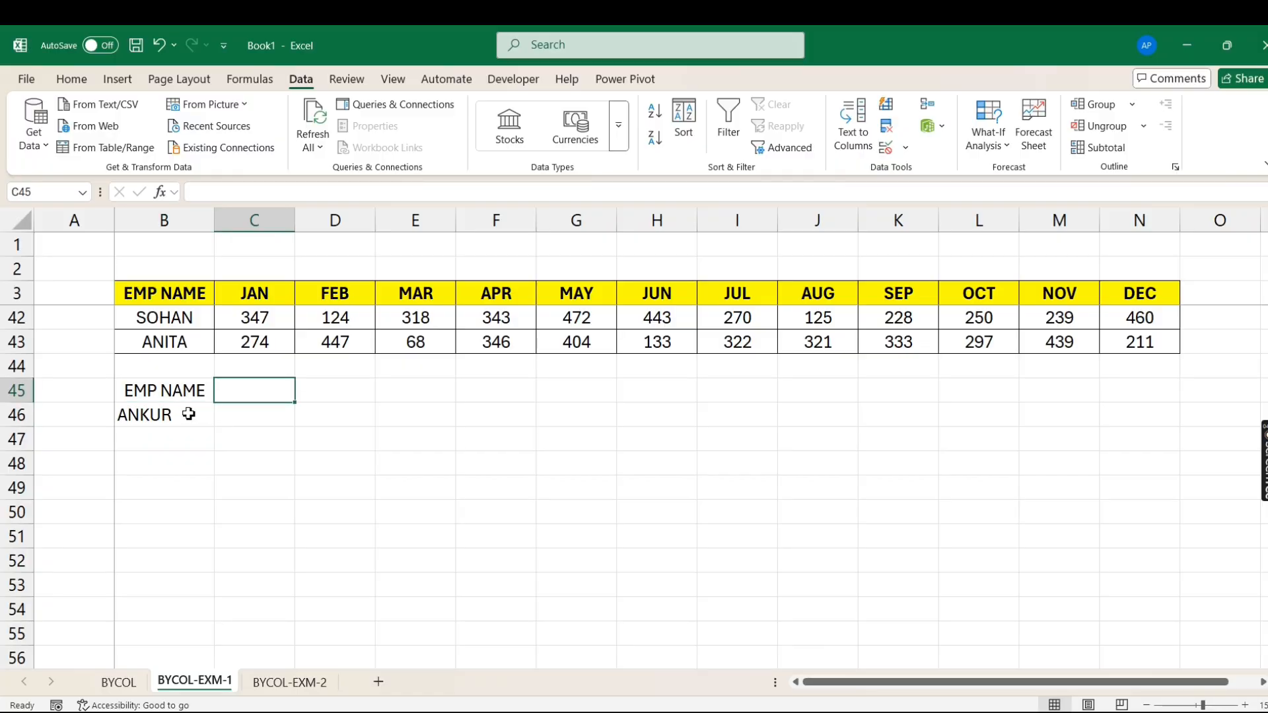
{"action": "left_click", "coordinate": [189, 414]}
Examine the EMP NAME column for employees who are listed more than once.
{"action": "scroll", "coordinate": [192, 396], "scroll_direction": "up", "scroll_amount": 4}
{"action": "scroll", "coordinate": [192, 373], "scroll_direction": "up", "scroll_amount": 9}
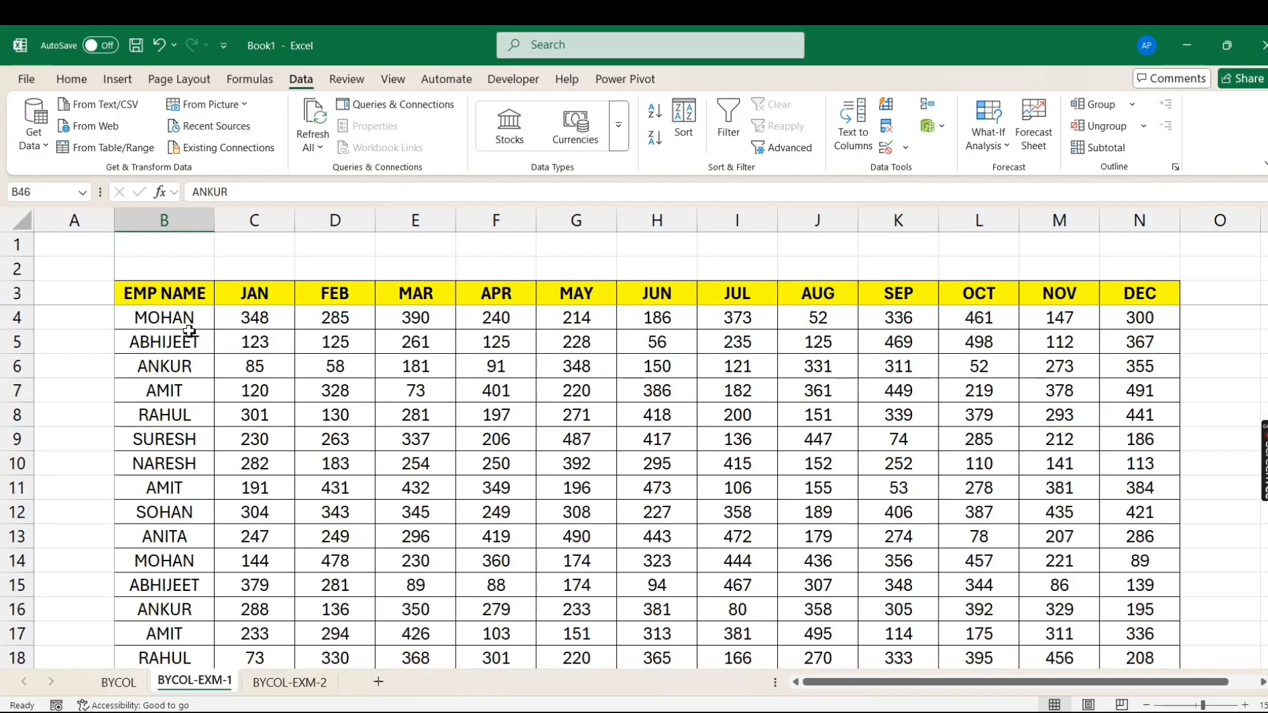
{"action": "left_click", "coordinate": [186, 323]}
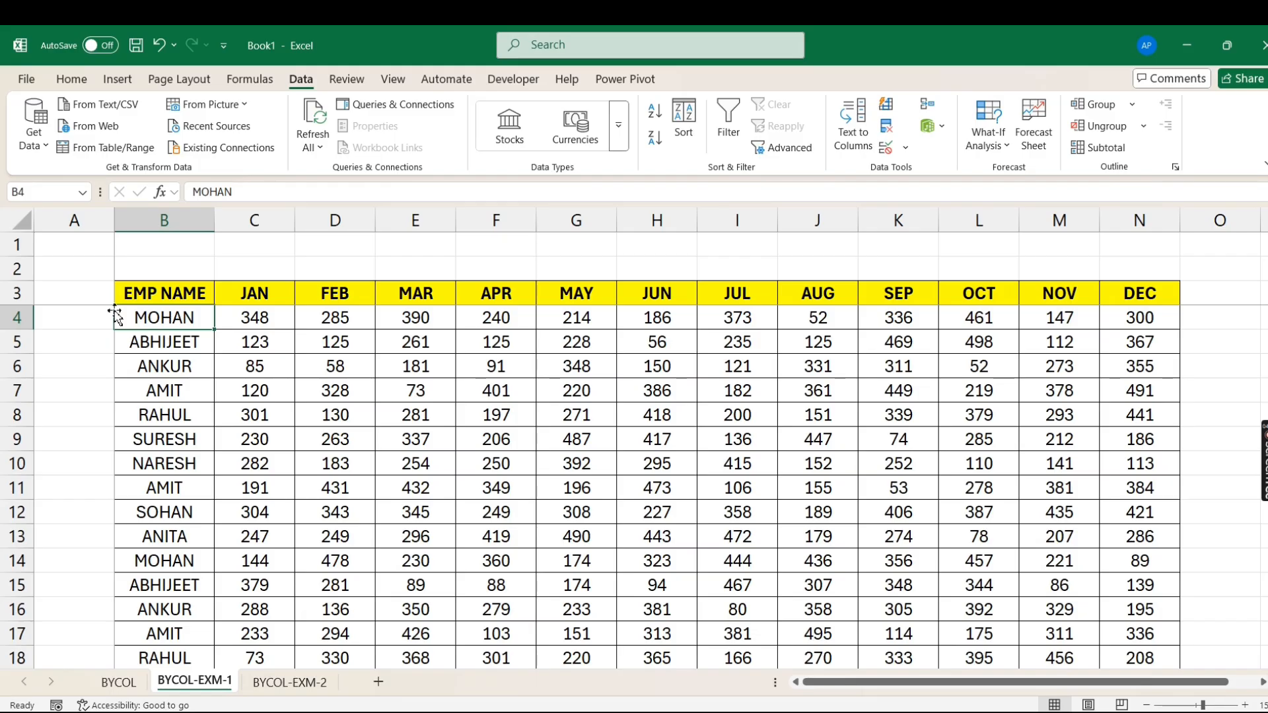
{"action": "left_click", "coordinate": [90, 318]}
{"action": "key", "text": "shift+Down"}
{"action": "key", "text": "shift+Down"}
{"action": "left_click", "coordinate": [182, 317]}
{"action": "left_click", "coordinate": [181, 561]}
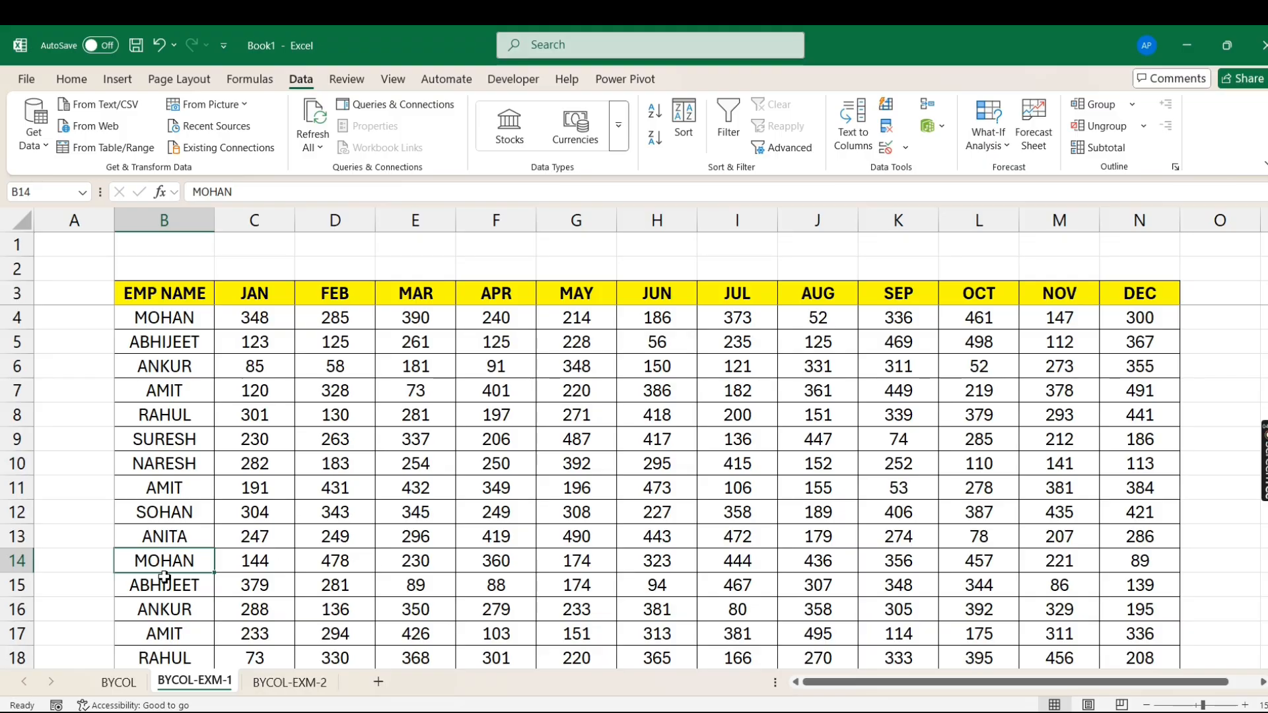
{"action": "scroll", "coordinate": [195, 528], "scroll_direction": "down", "scroll_amount": 3}
{"action": "scroll", "coordinate": [196, 476], "scroll_direction": "up", "scroll_amount": 3}
{"action": "scroll", "coordinate": [196, 475], "scroll_direction": "down", "scroll_amount": 10}
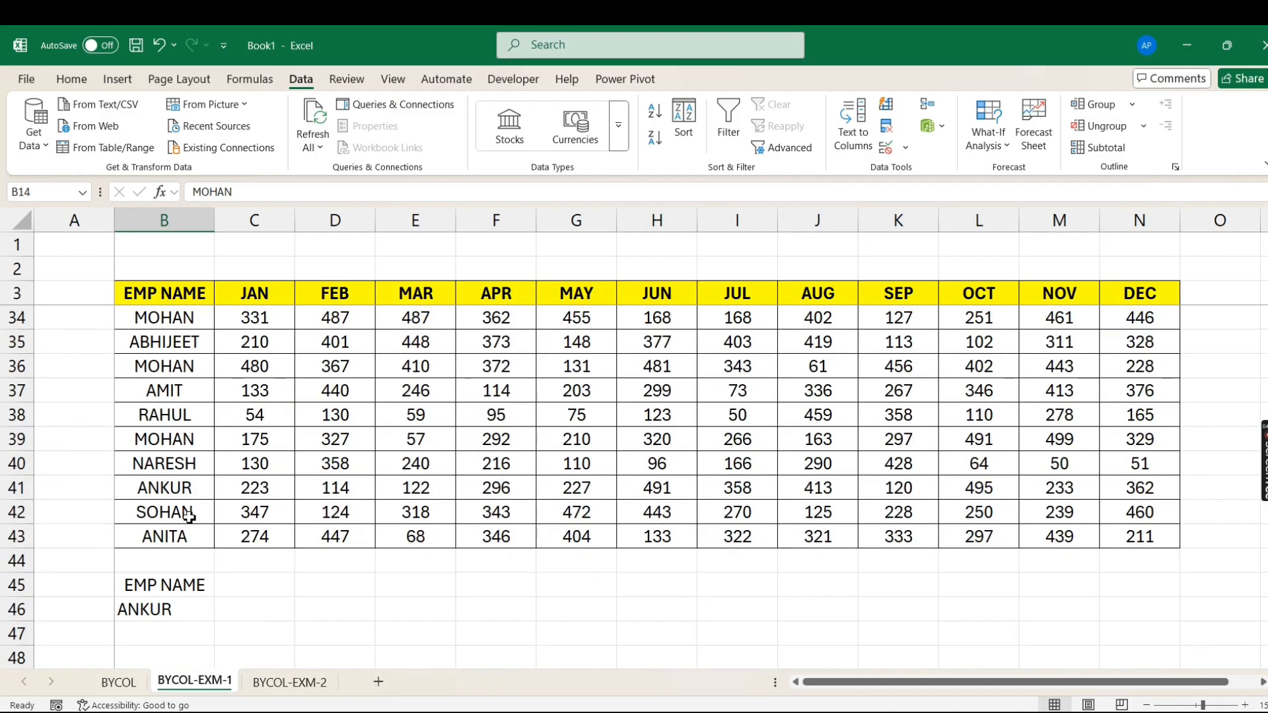
Review the selected employee in B46 and the empty cells beside it where the monthly results belong.
{"action": "left_click", "coordinate": [188, 617]}
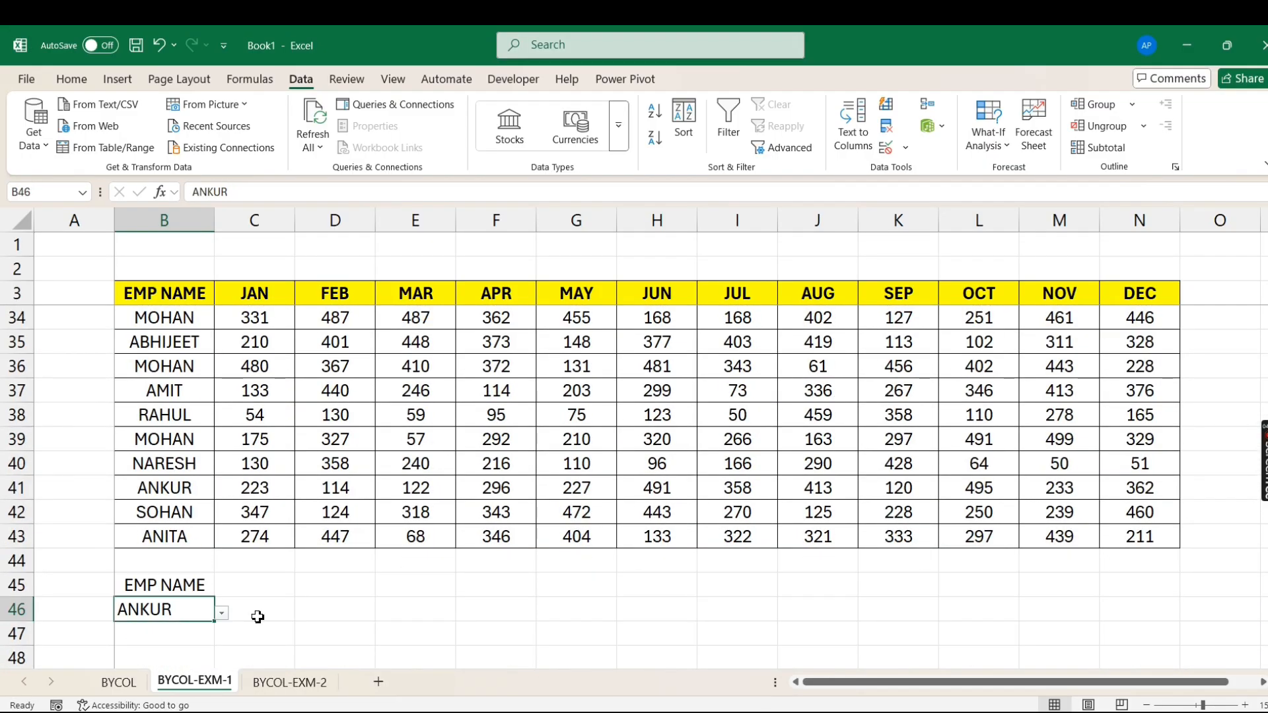
{"action": "left_click", "coordinate": [258, 617]}
{"action": "scroll", "coordinate": [284, 485], "scroll_direction": "up", "scroll_amount": 6}
{"action": "scroll", "coordinate": [275, 515], "scroll_direction": "down", "scroll_amount": 7}
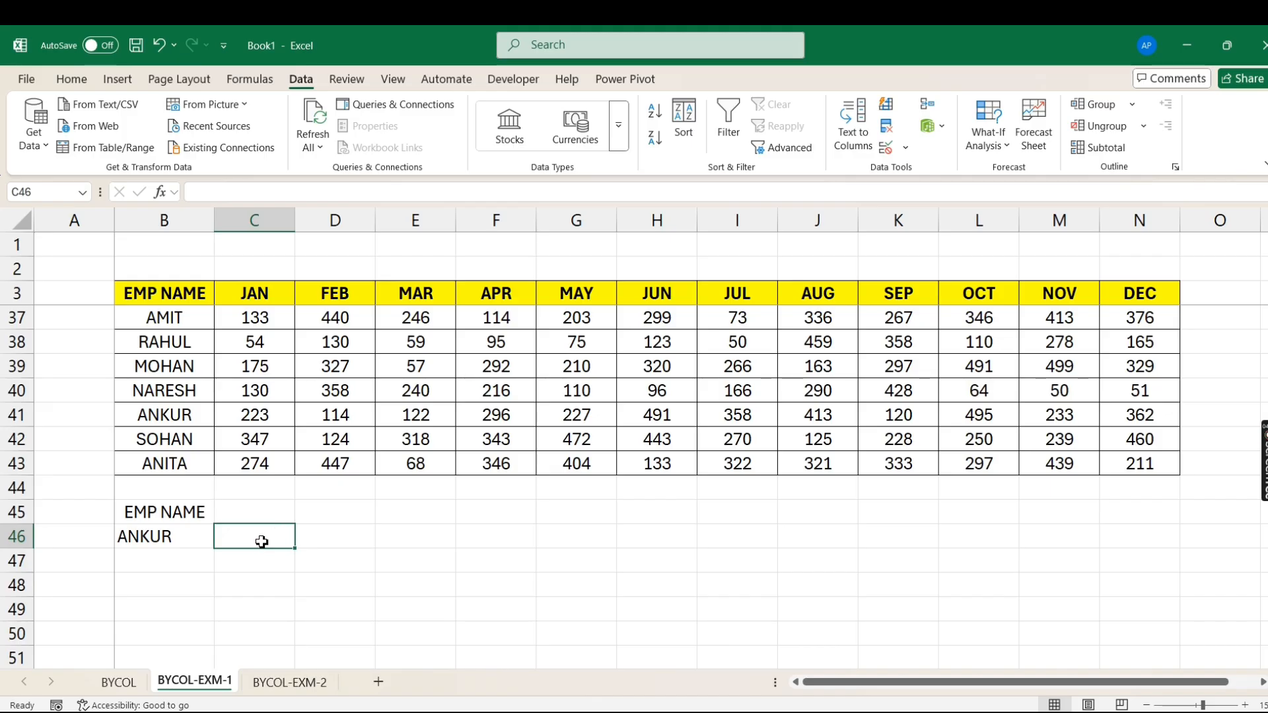
{"action": "left_click_drag", "start_coordinate": [263, 541], "coordinate": [661, 545]}
{"action": "left_click", "coordinate": [266, 537]}
{"action": "left_click", "coordinate": [332, 536]}
{"action": "left_click", "coordinate": [410, 528]}
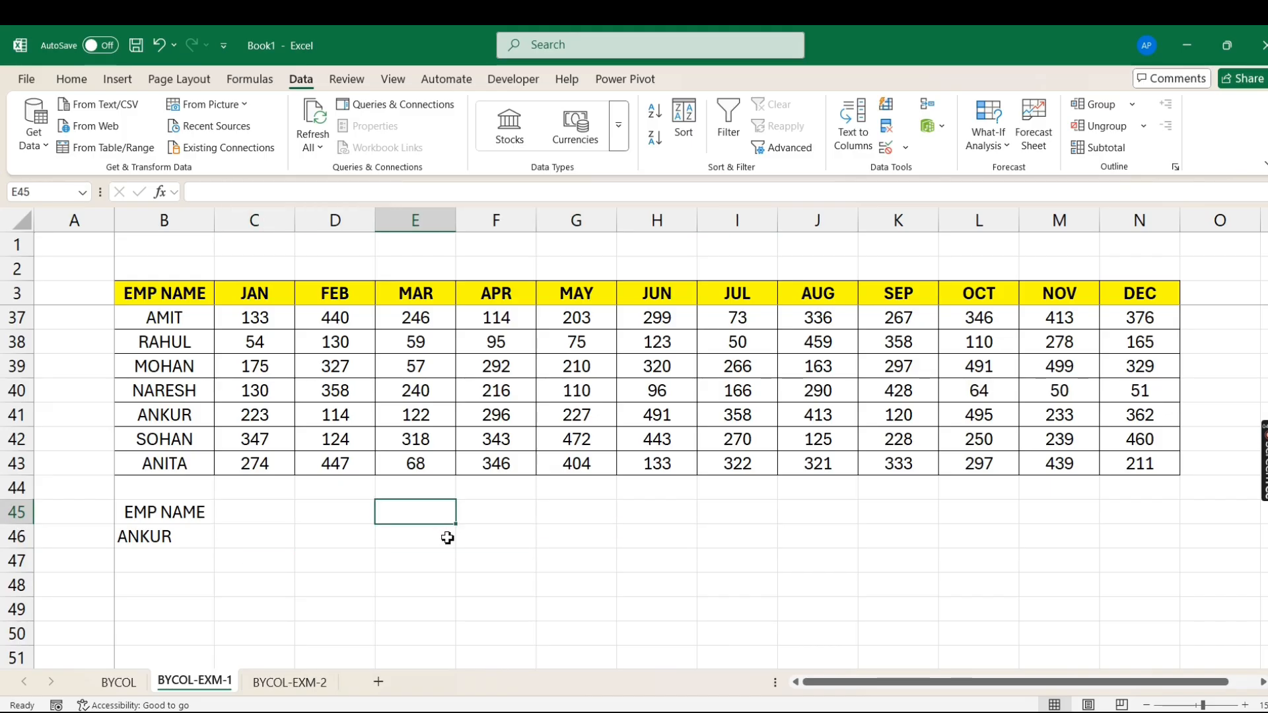
{"action": "left_click", "coordinate": [482, 541]}
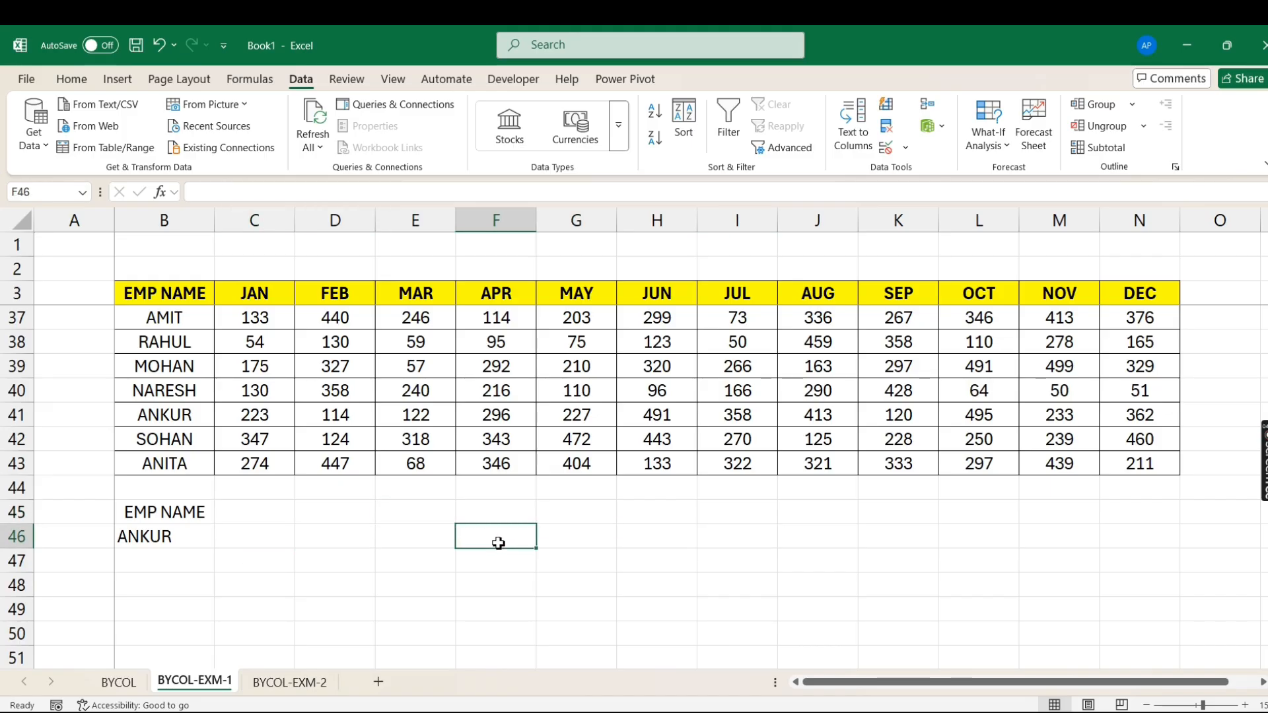
Start a FILTER formula in cell C46 with the monthly figures C4:N43 as its array, locked as the absolute reference $C$4:$N$43.
{"action": "left_click", "coordinate": [257, 543]}
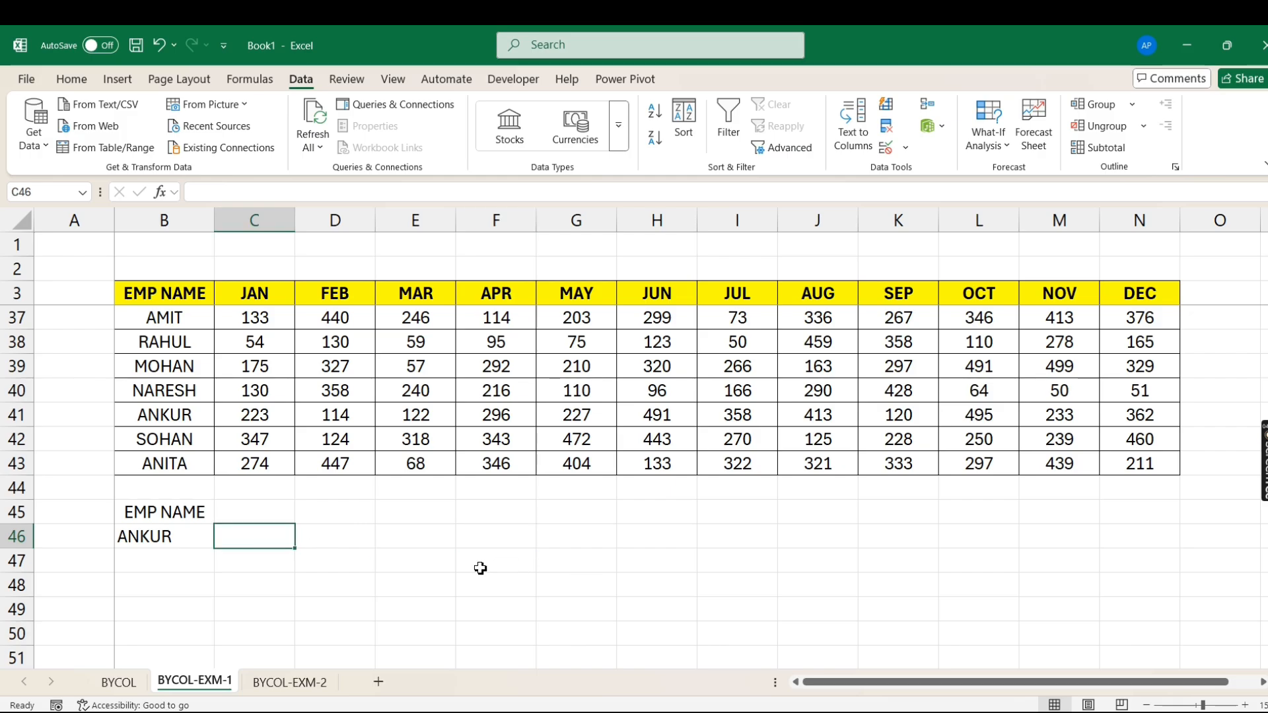
{"action": "type", "text": "=FILT"}
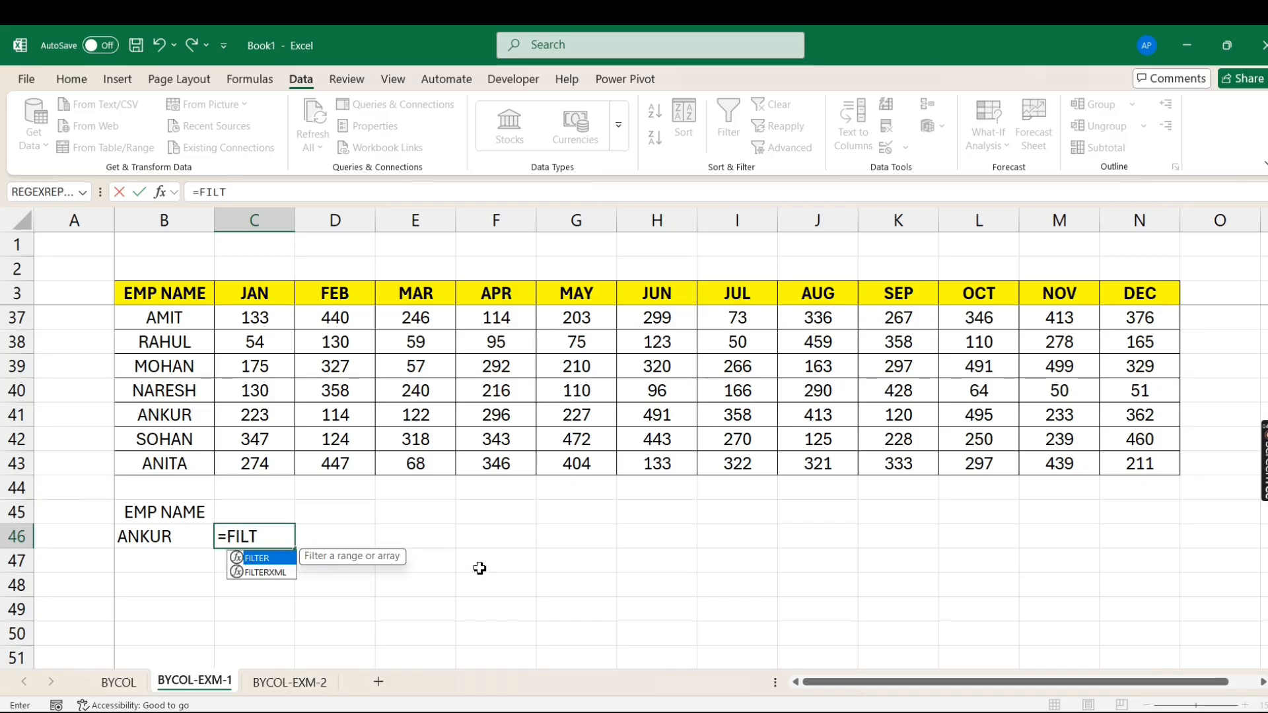
{"action": "key", "text": "Tab"}
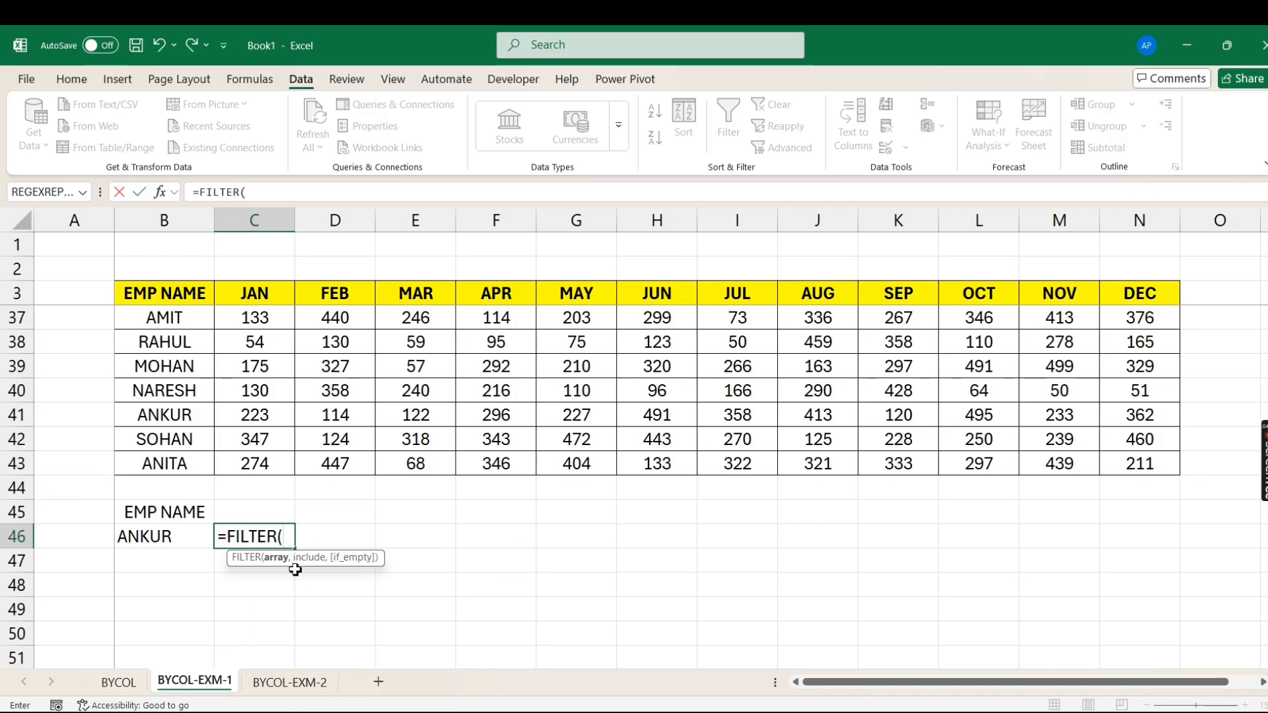
{"action": "scroll", "coordinate": [255, 479], "scroll_direction": "up", "scroll_amount": 11}
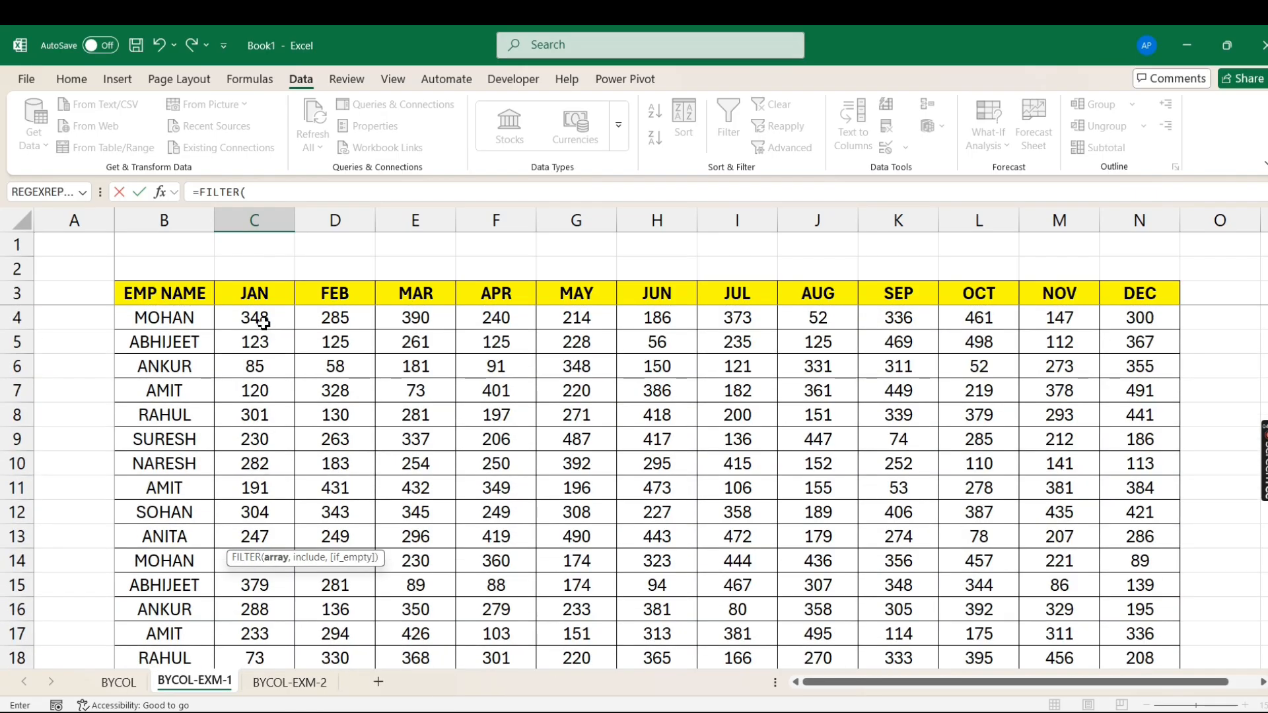
{"action": "left_click_drag", "start_coordinate": [264, 323], "coordinate": [1150, 607]}
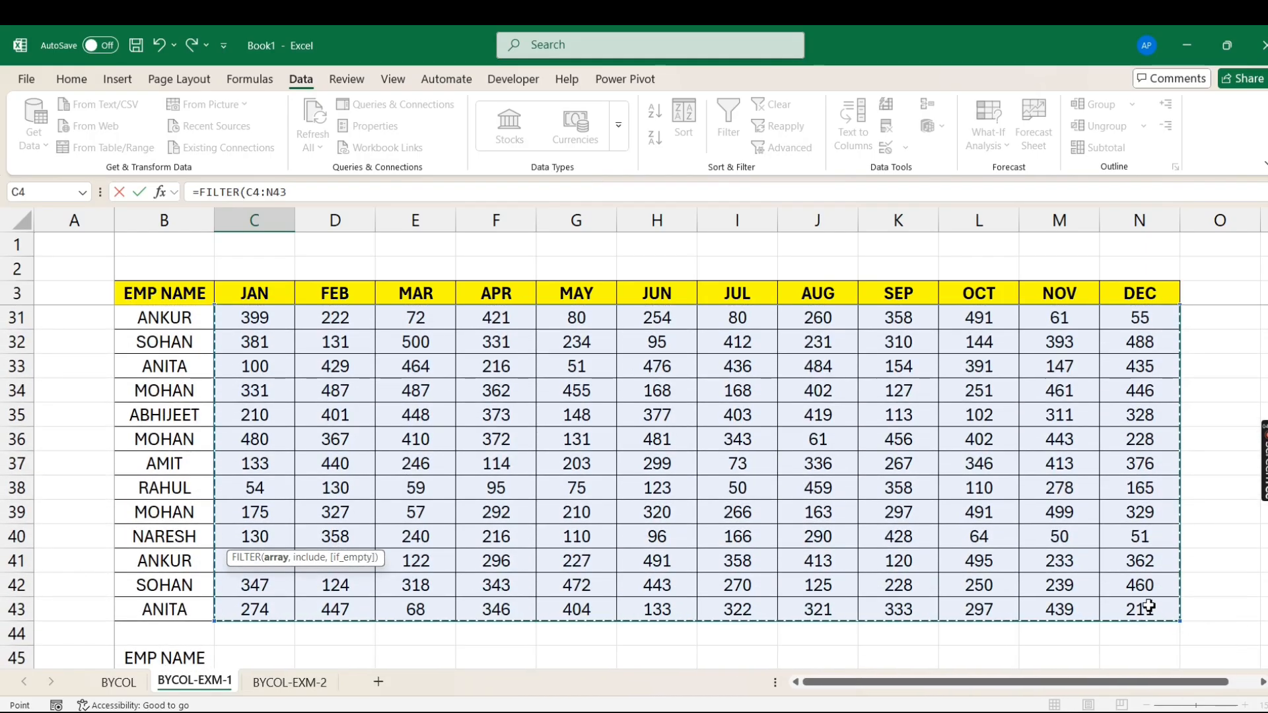
{"action": "key", "text": "F4"}
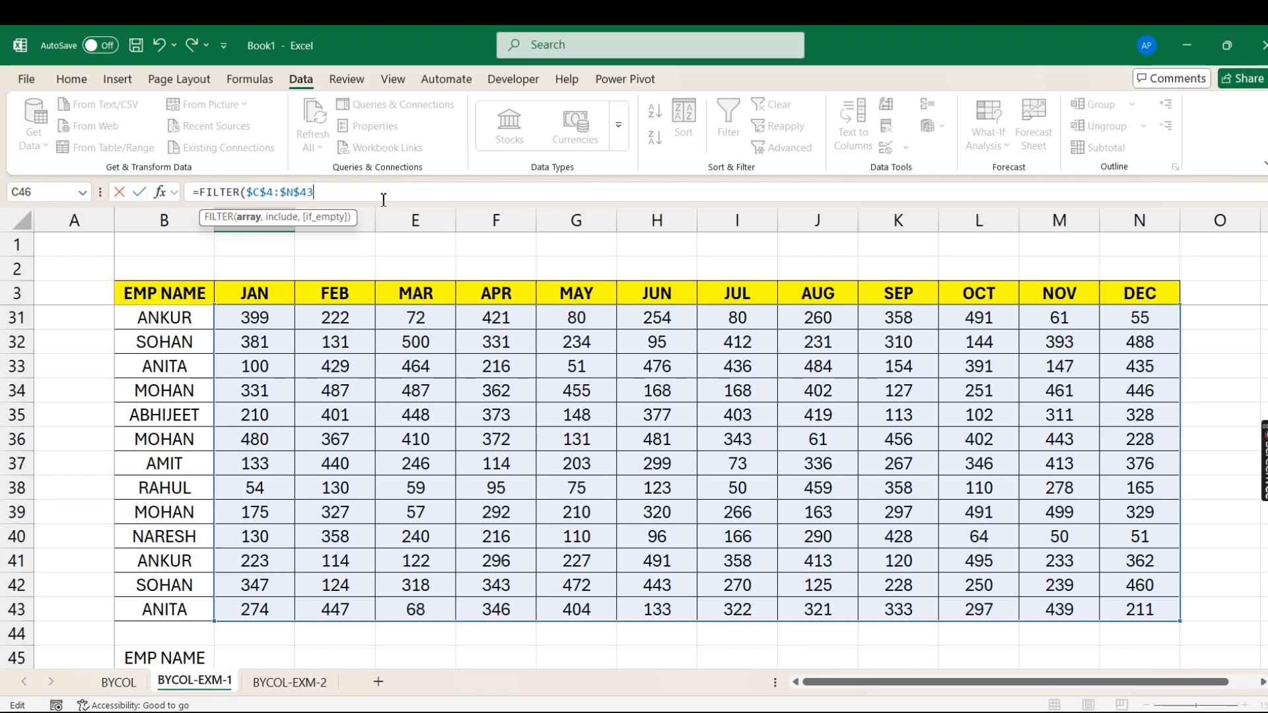
Switch to Chrome, open lmech.courses.store in a new tab, look through its course listings, and return to the Excel workbook.
{"action": "mouse_move", "coordinate": [811, 712]}
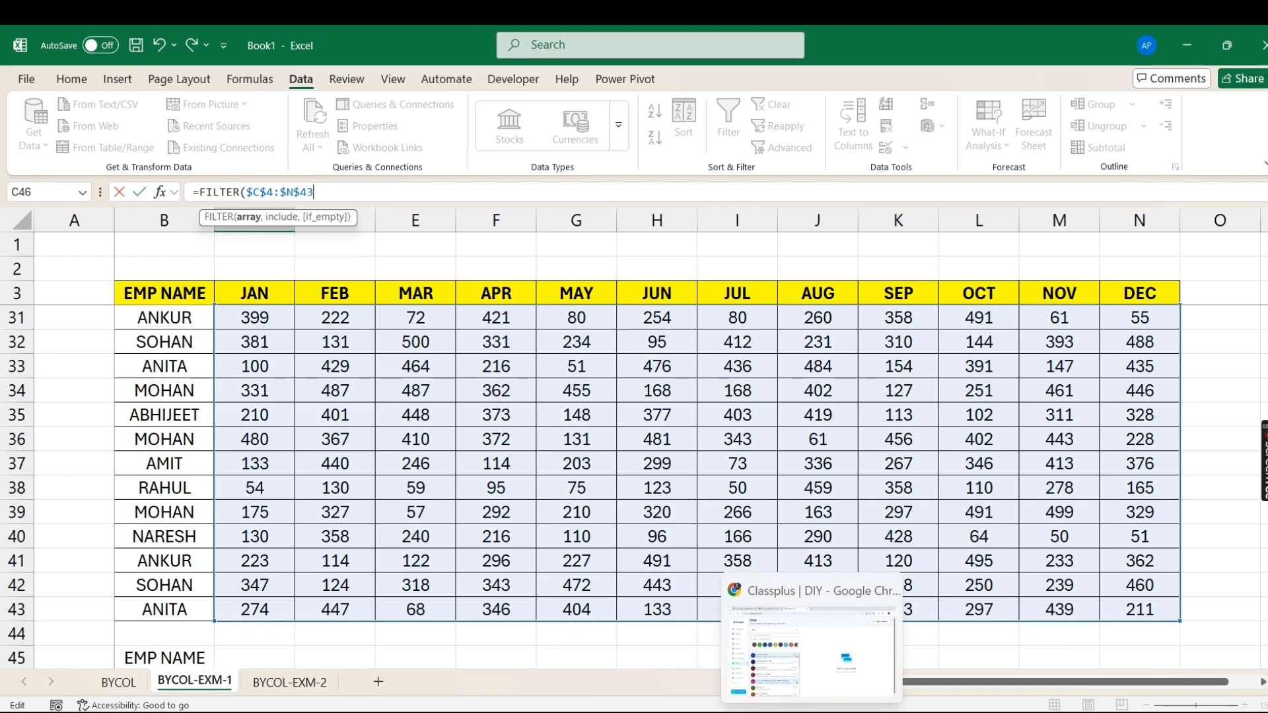
{"action": "left_click", "coordinate": [811, 654]}
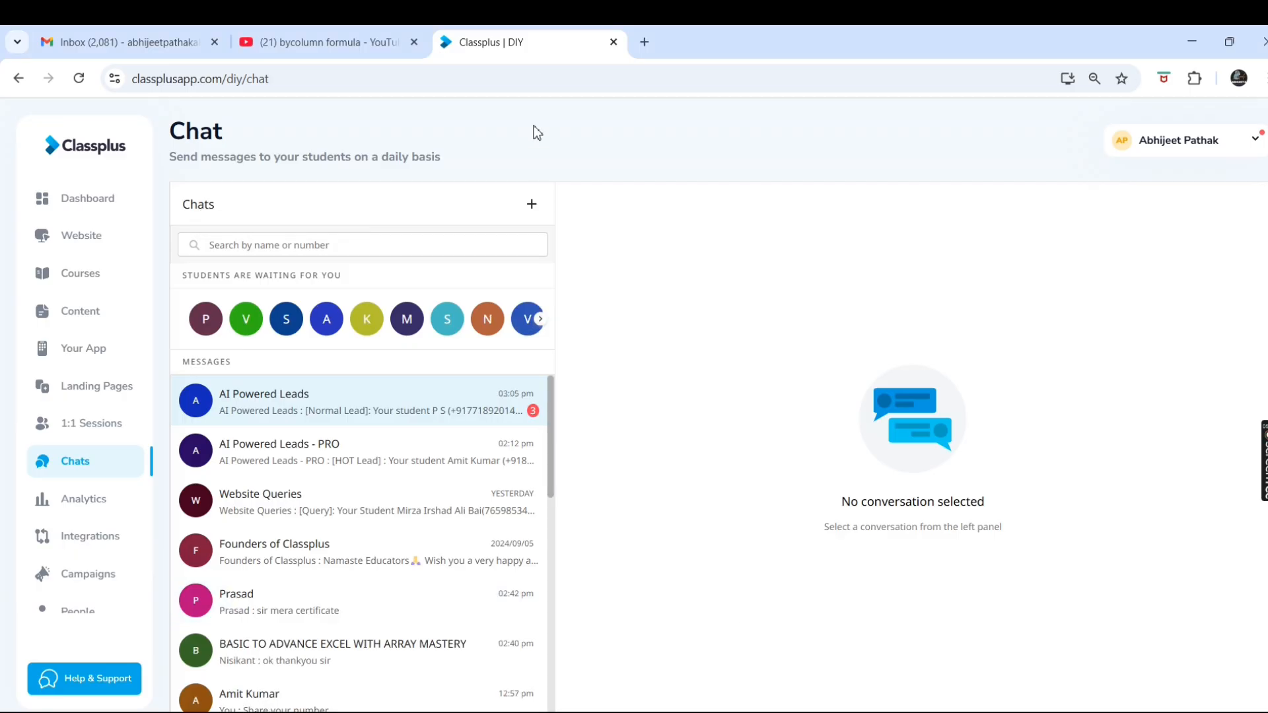
{"action": "left_click", "coordinate": [644, 42]}
{"action": "type", "text": "LM"}
{"action": "key", "text": "Return"}
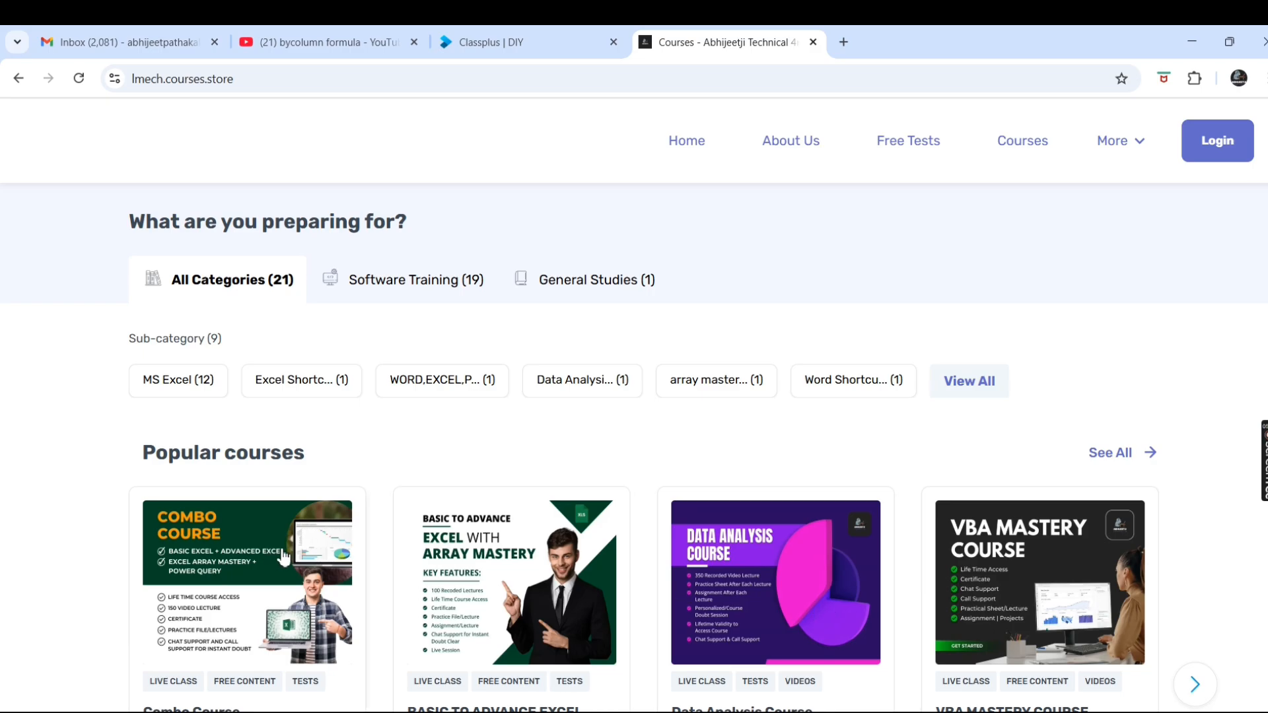
{"action": "scroll", "coordinate": [579, 550], "scroll_direction": "down", "scroll_amount": 14}
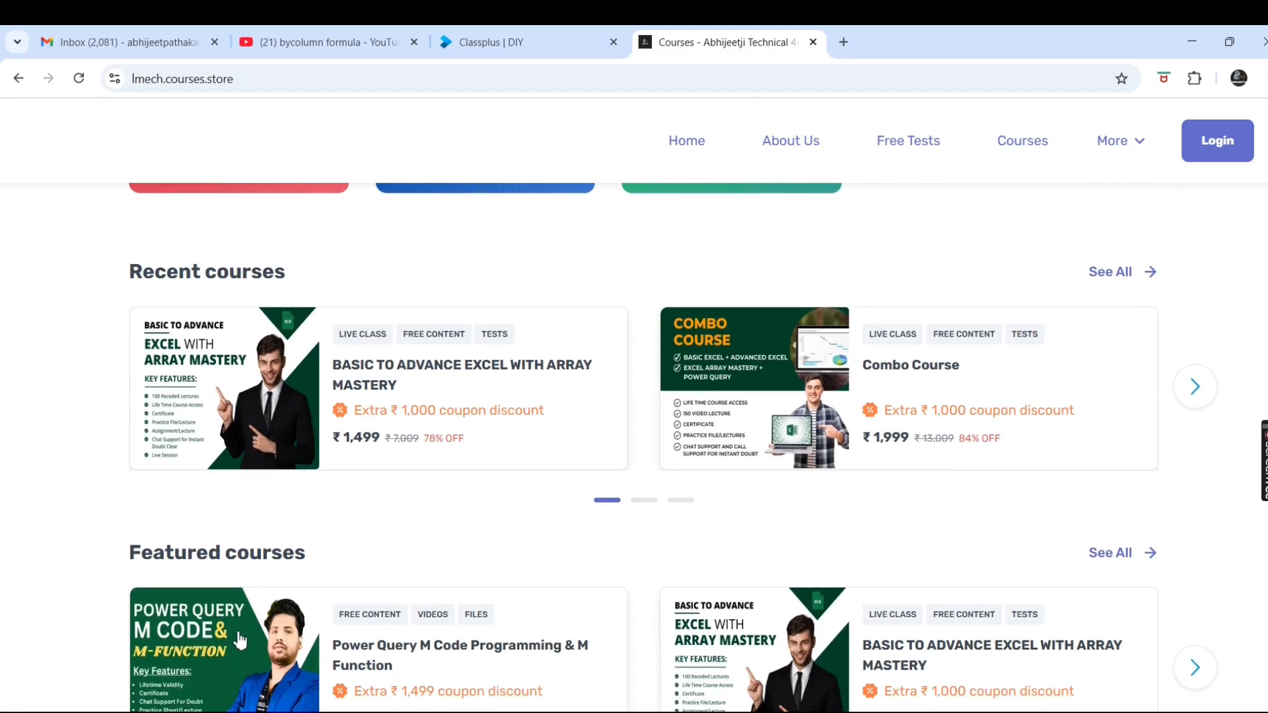
{"action": "scroll", "coordinate": [198, 594], "scroll_direction": "down", "scroll_amount": 1}
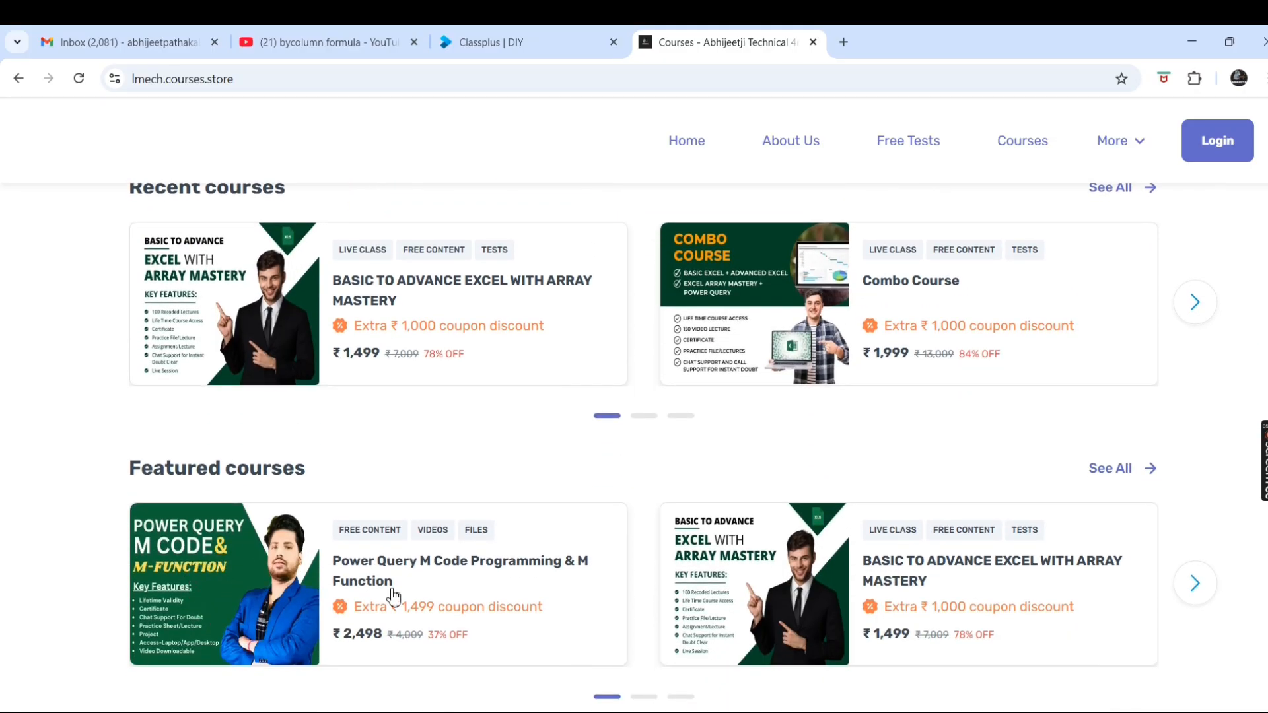
{"action": "scroll", "coordinate": [397, 579], "scroll_direction": "up", "scroll_amount": 12}
{"action": "key", "text": "alt+Tab"}
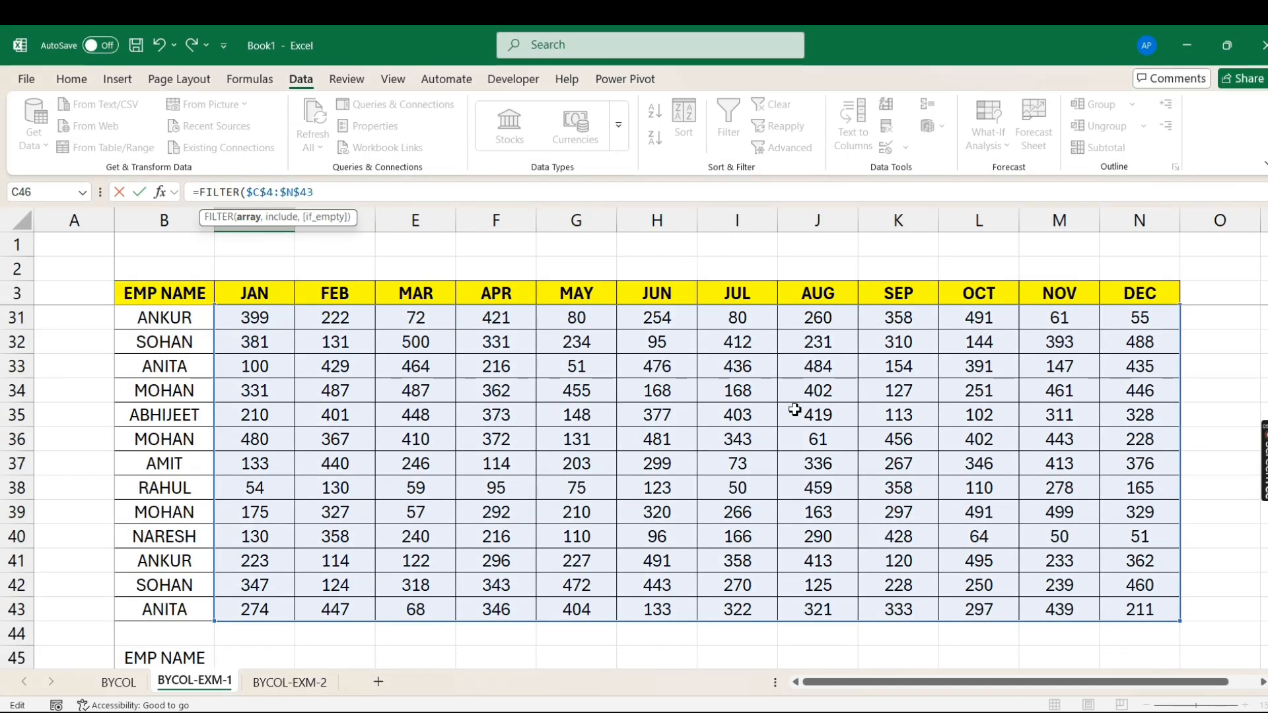
Complete the FILTER formula in C46 with the include condition B4:B43=B46 and enter it.
{"action": "type", "text": ","}
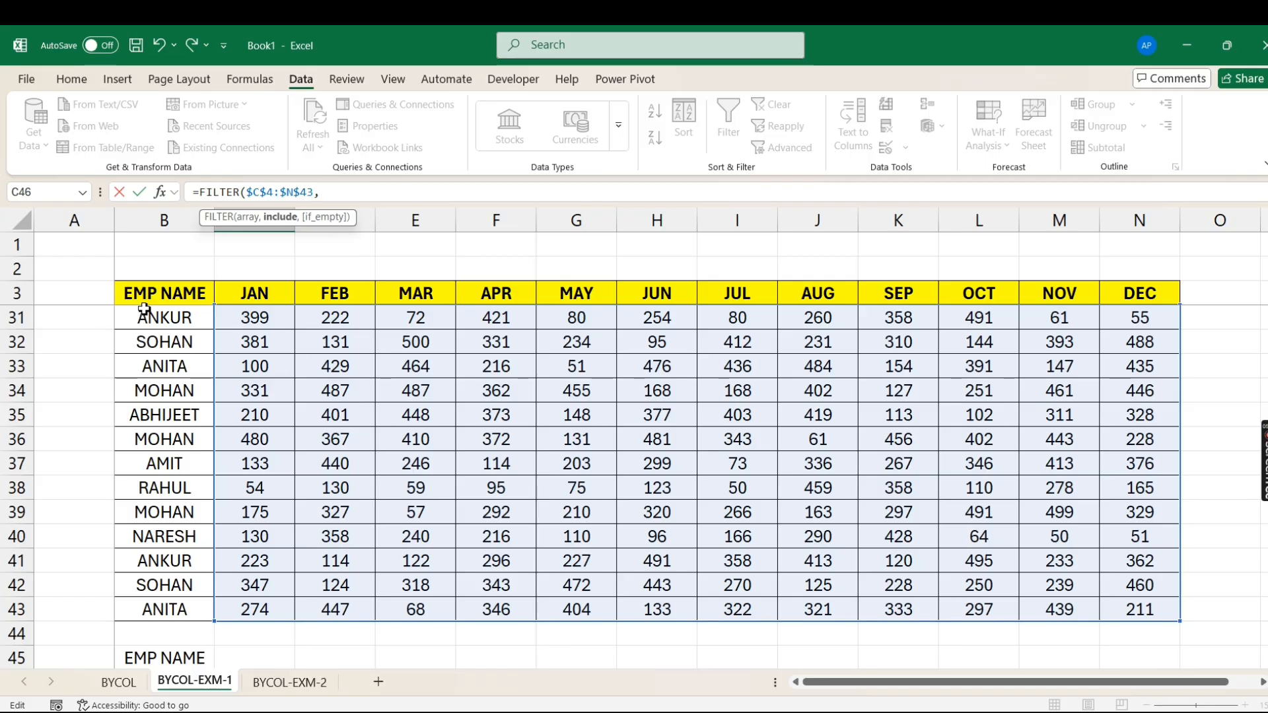
{"action": "scroll", "coordinate": [181, 346], "scroll_direction": "up", "scroll_amount": 9}
{"action": "left_click_drag", "start_coordinate": [185, 317], "coordinate": [206, 588]}
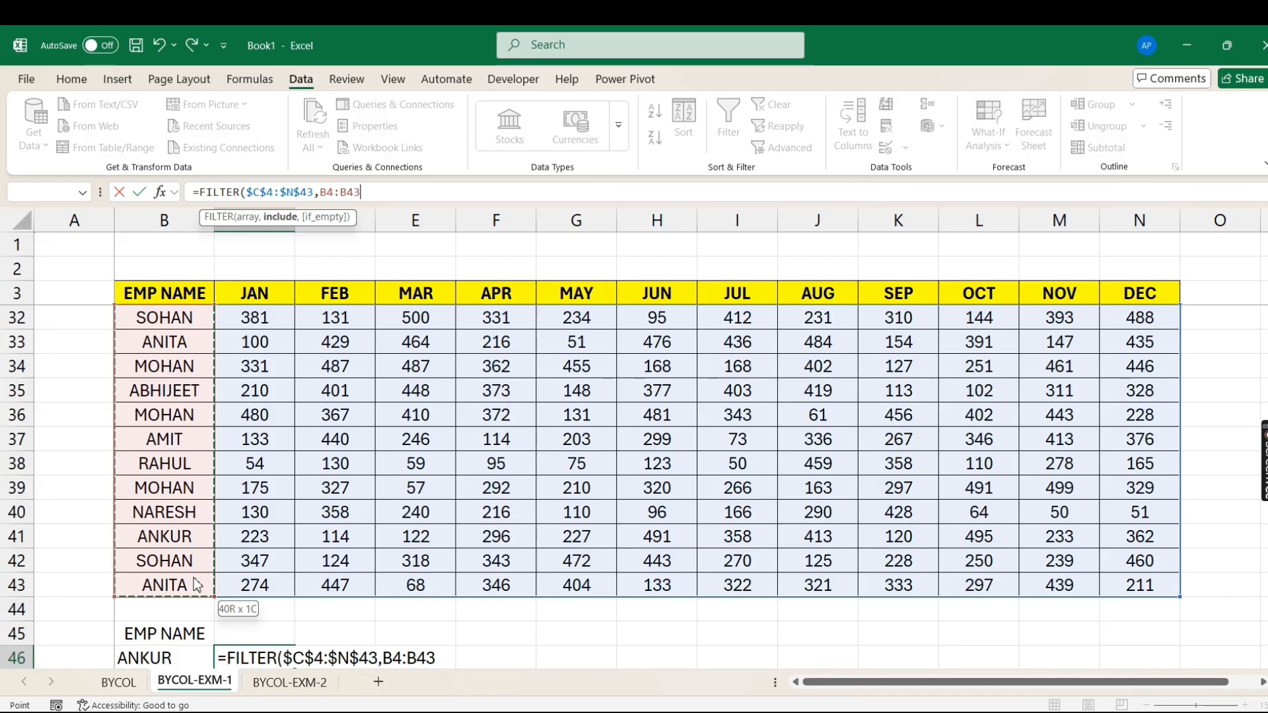
{"action": "type", "text": "="}
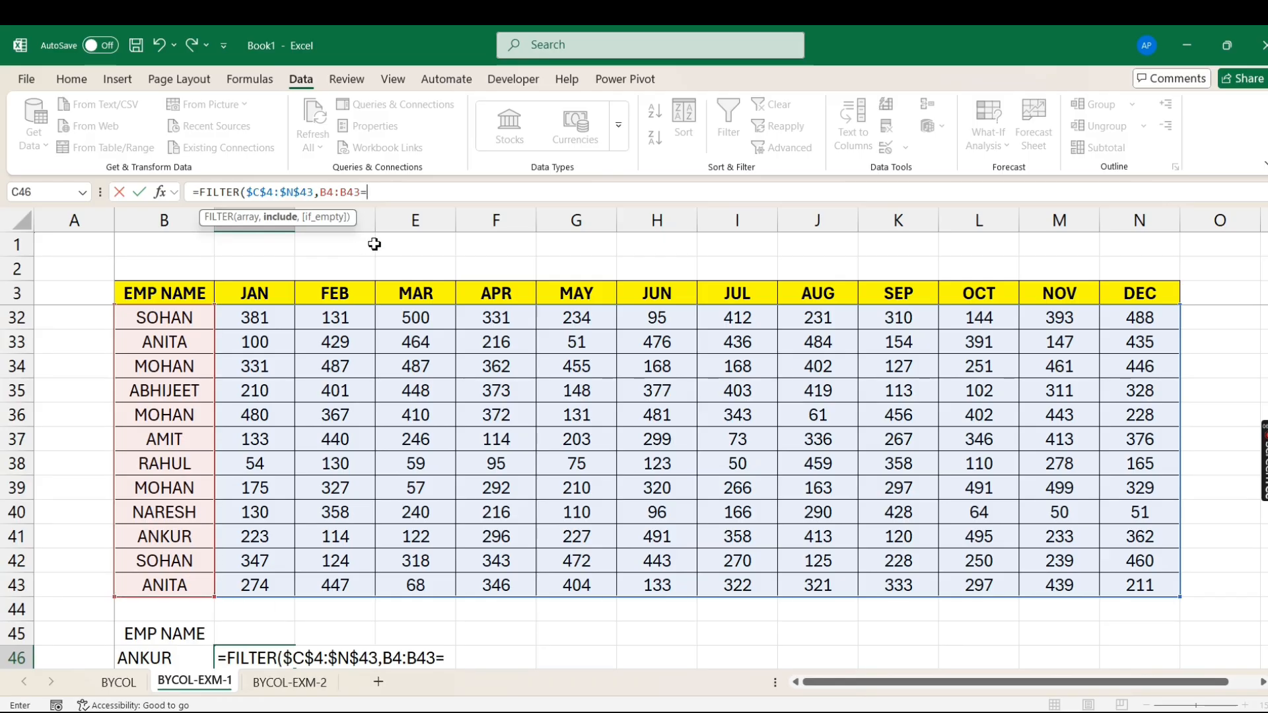
{"action": "scroll", "coordinate": [130, 546], "scroll_direction": "down", "scroll_amount": 1}
{"action": "left_click", "coordinate": [164, 586]}
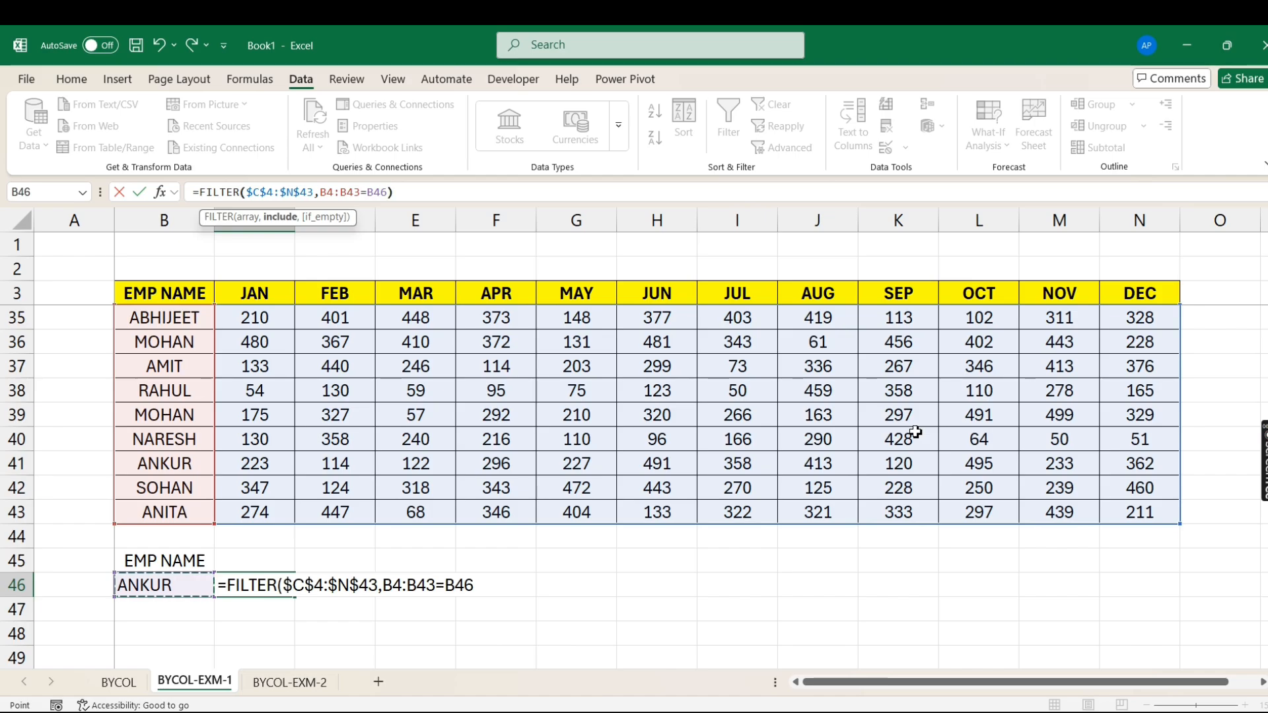
{"action": "type", "text": ")"}
{"action": "key", "text": "Return"}
{"action": "key", "text": "Up"}
Review the selected employee's filtered rows below the table and highlight the JAN values in C46:C53.
{"action": "scroll", "coordinate": [660, 561], "scroll_direction": "down", "scroll_amount": 2}
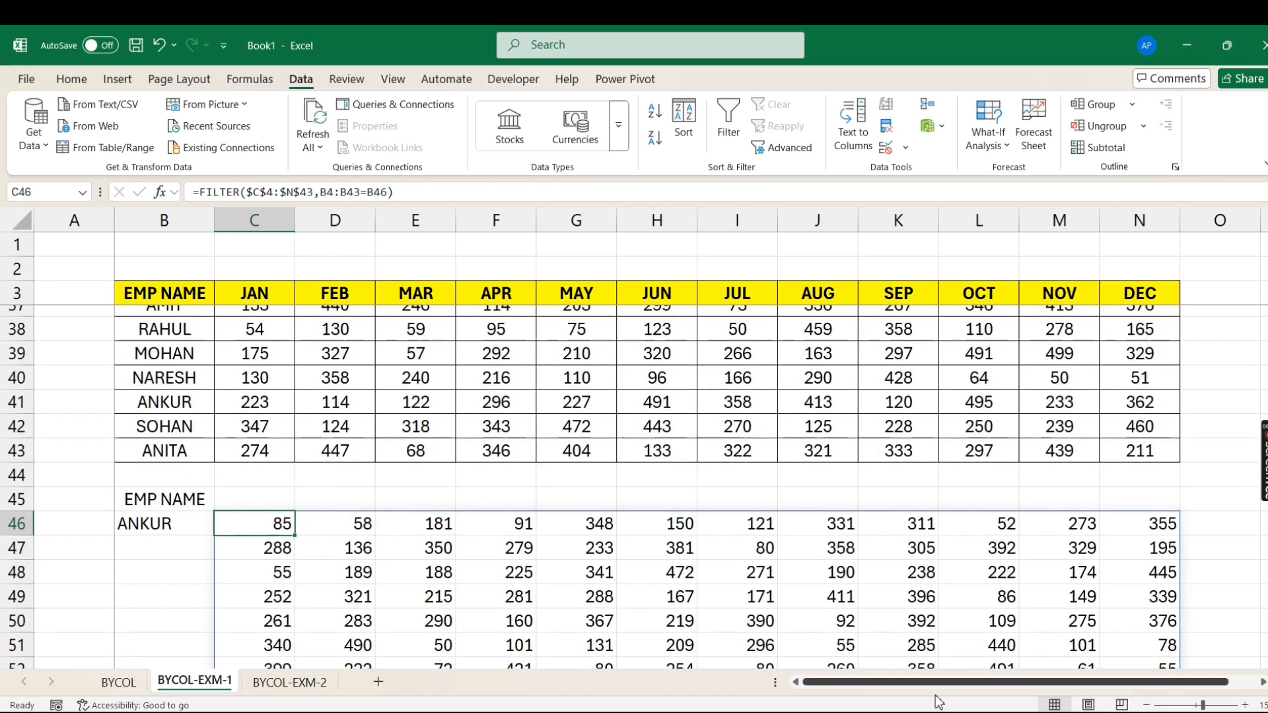
{"action": "scroll", "coordinate": [331, 513], "scroll_direction": "up", "scroll_amount": 2}
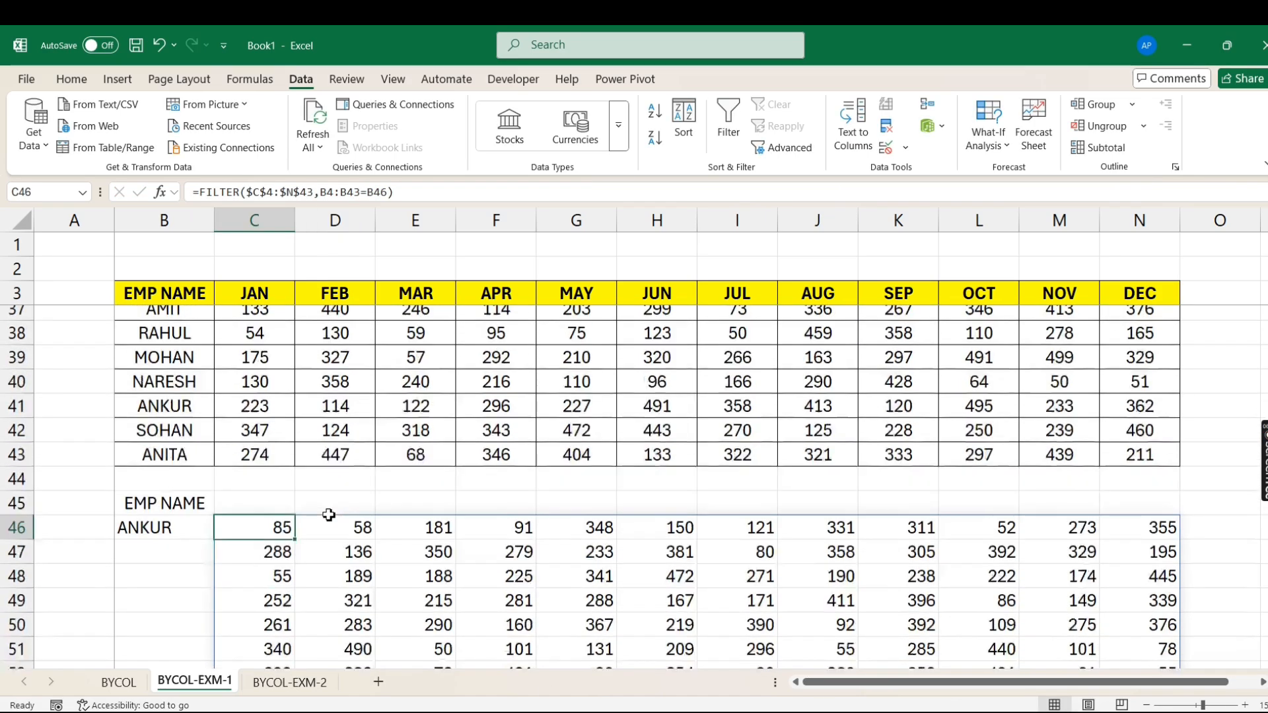
{"action": "scroll", "coordinate": [317, 496], "scroll_direction": "down", "scroll_amount": 2}
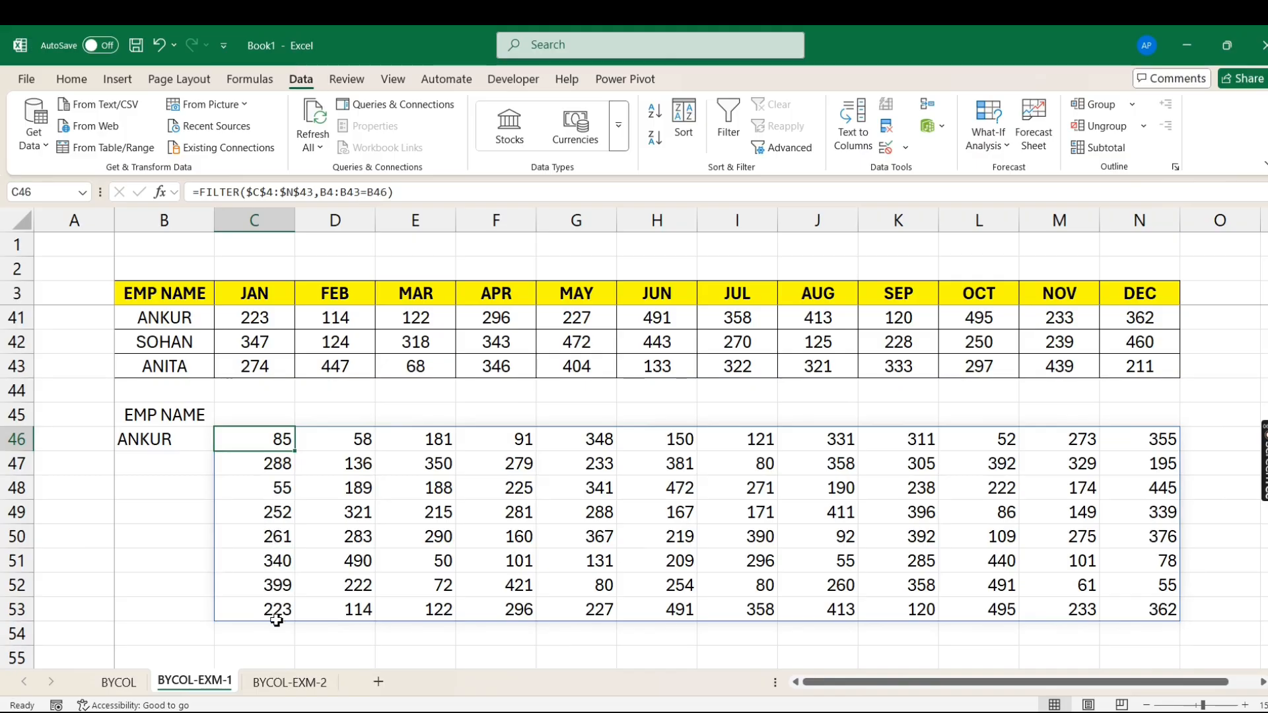
{"action": "left_click_drag", "start_coordinate": [276, 618], "coordinate": [287, 435]}
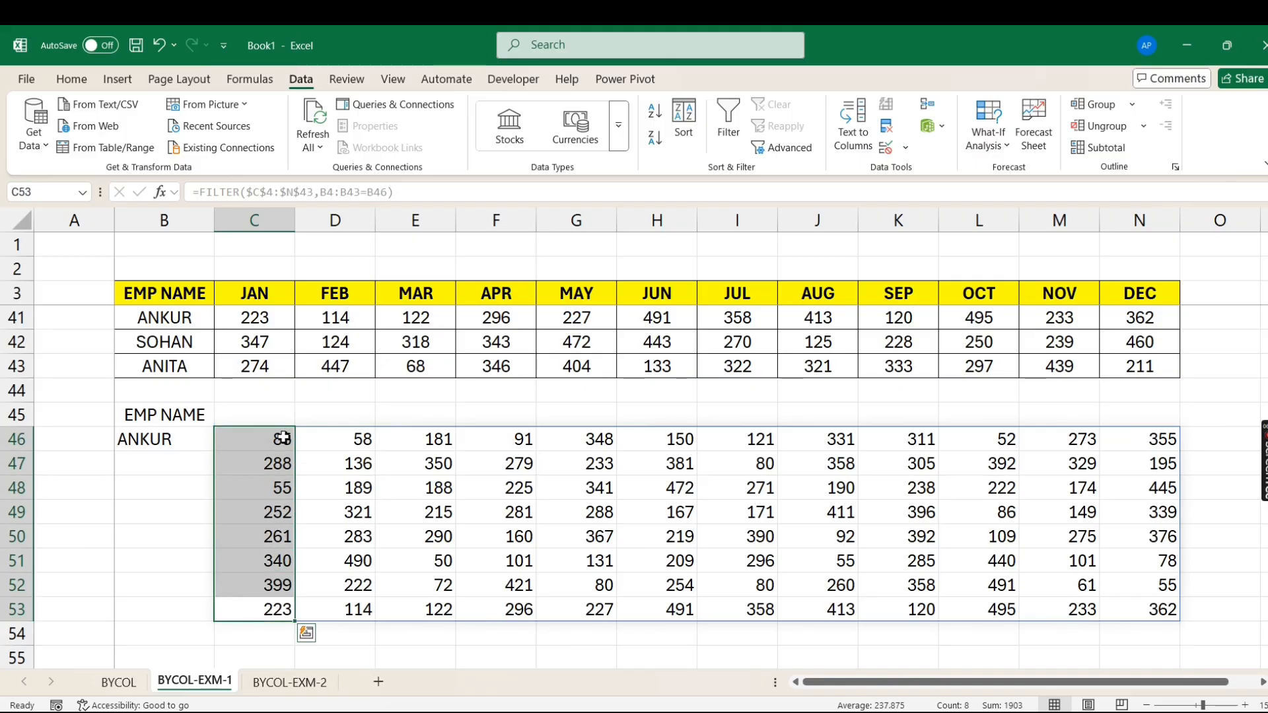
Try wrapping the FILTER formula in C46 in SUM, and undo that change.
{"action": "left_click", "coordinate": [287, 435]}
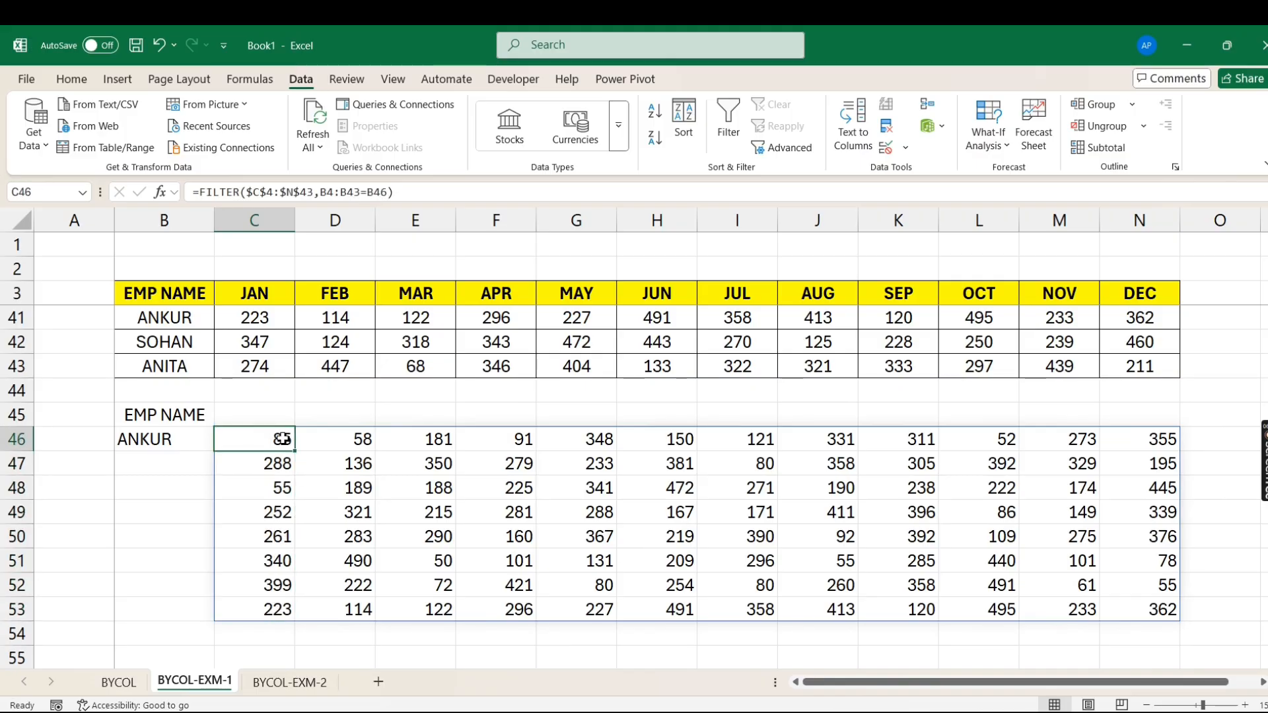
{"action": "left_click", "coordinate": [201, 193]}
{"action": "type", "text": "SUM("}
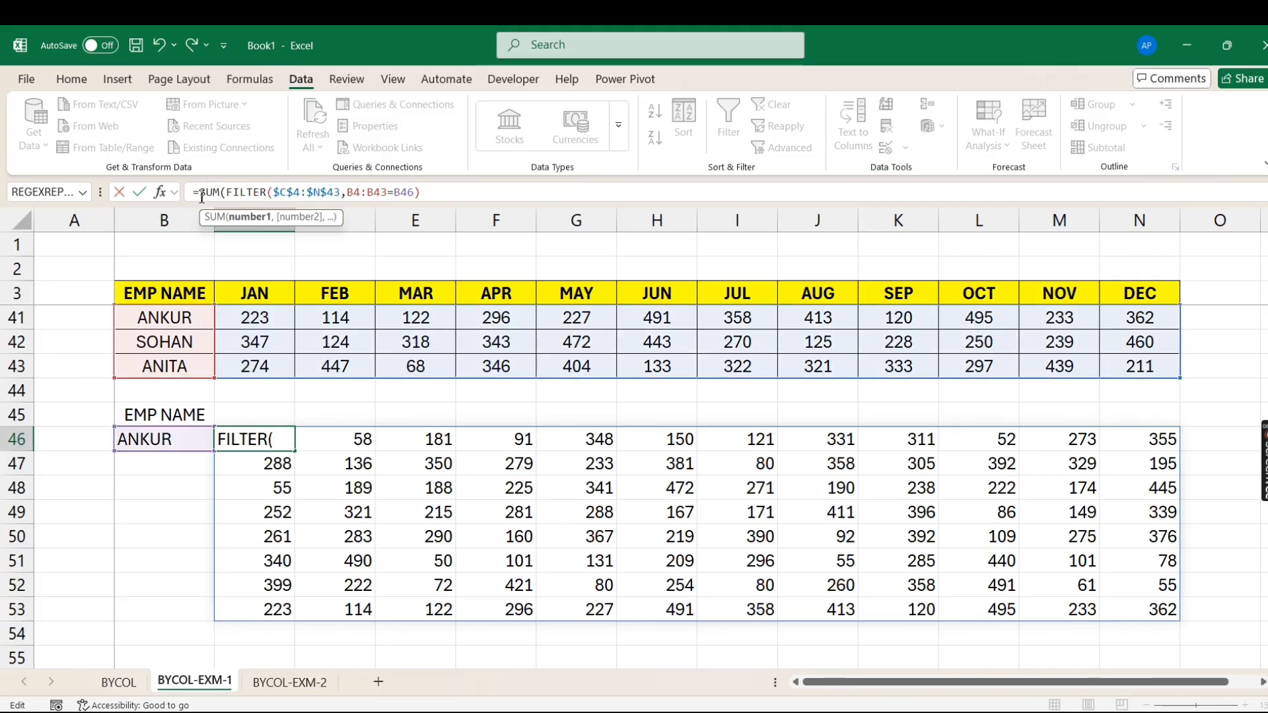
{"action": "left_click", "coordinate": [431, 193]}
{"action": "type", "text": ")"}
{"action": "key", "text": "Return"}
{"action": "left_click", "coordinate": [251, 444]}
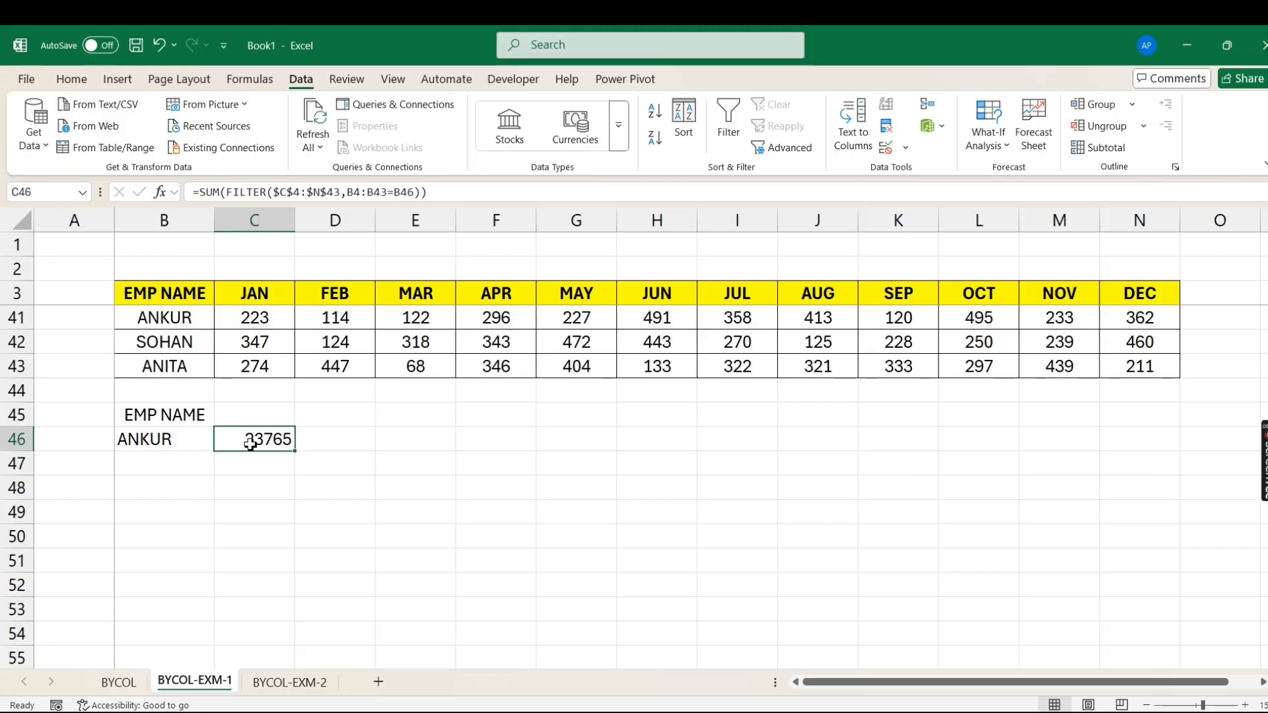
{"action": "key", "text": "ctrl+z"}
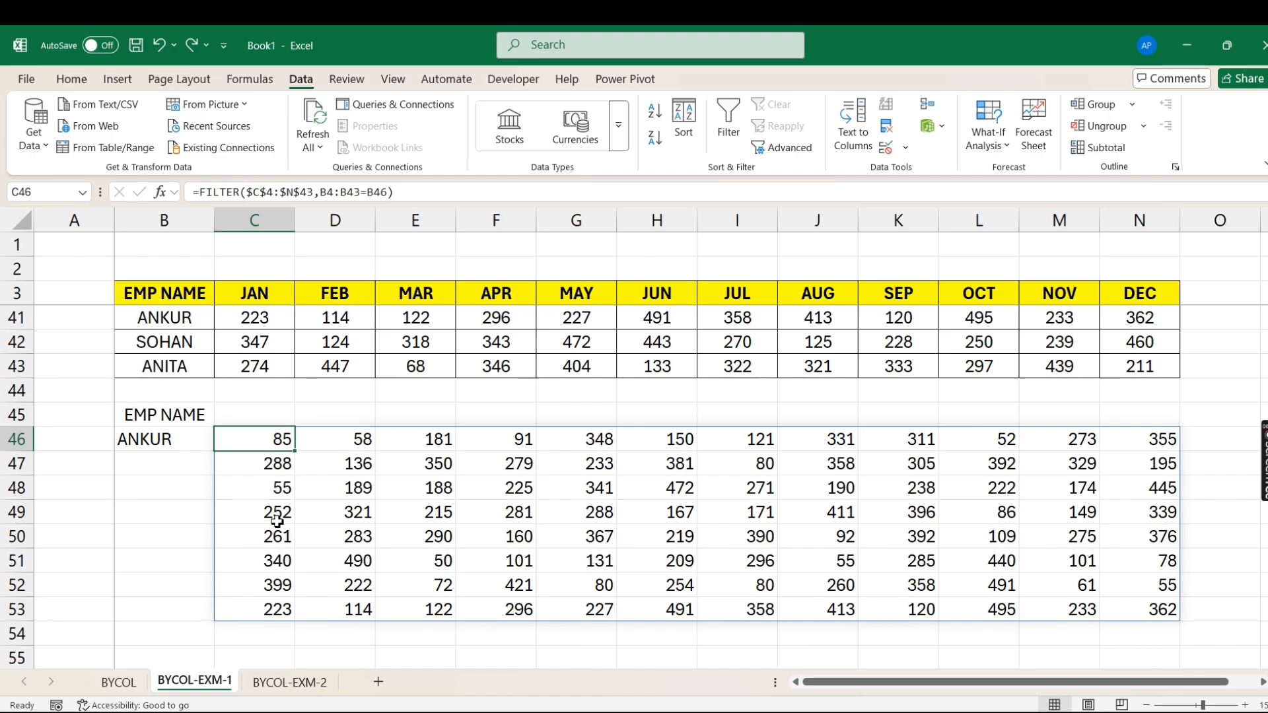
Wrap the FILTER formula in C46 in BYCOL with SUM as the function, giving =BYCOL(FILTER($C$4:$N$43,B4:B43=B46),SUM).
{"action": "left_click", "coordinate": [200, 191]}
{"action": "type", "text": "by"}
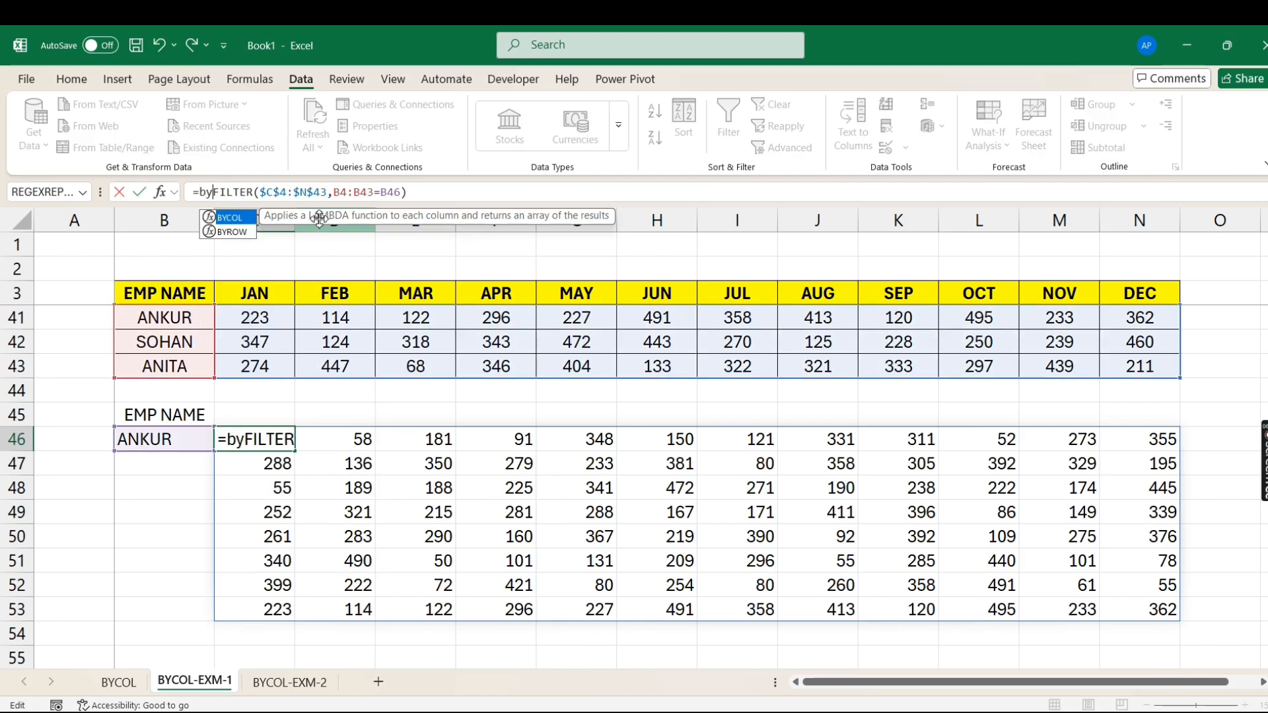
{"action": "key", "text": "Tab"}
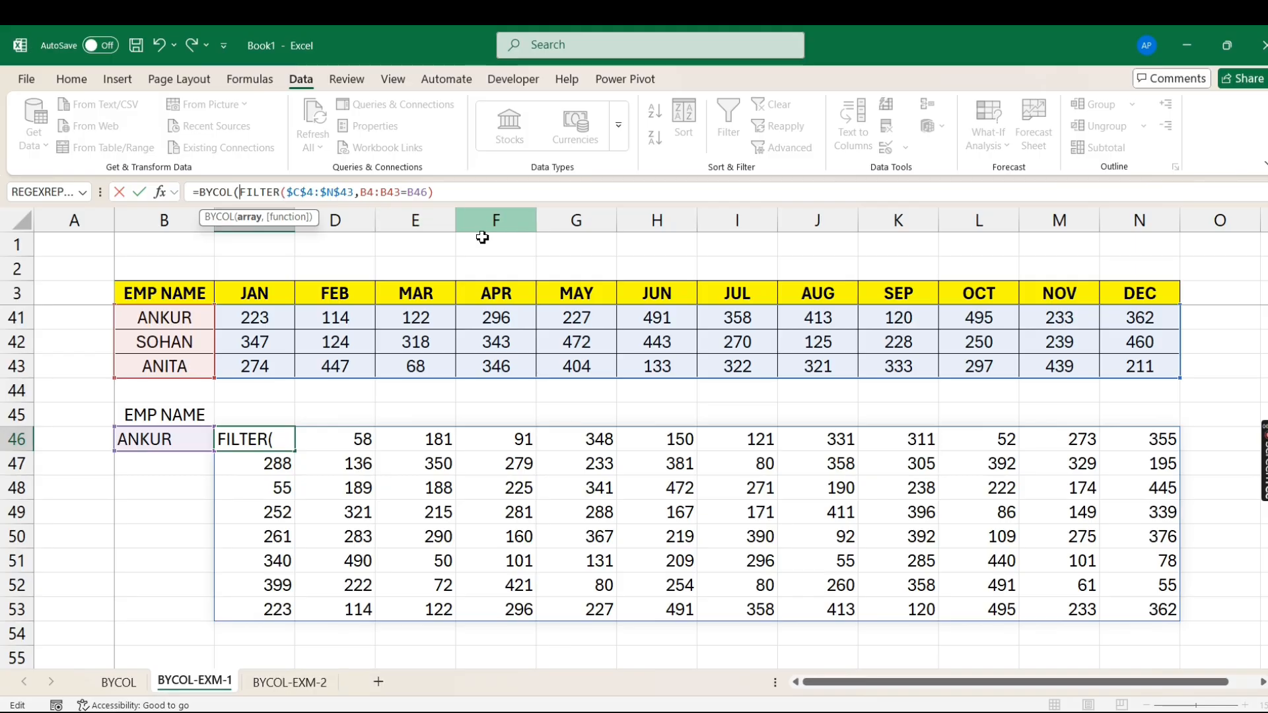
{"action": "left_click", "coordinate": [461, 193]}
{"action": "type", "text": ","}
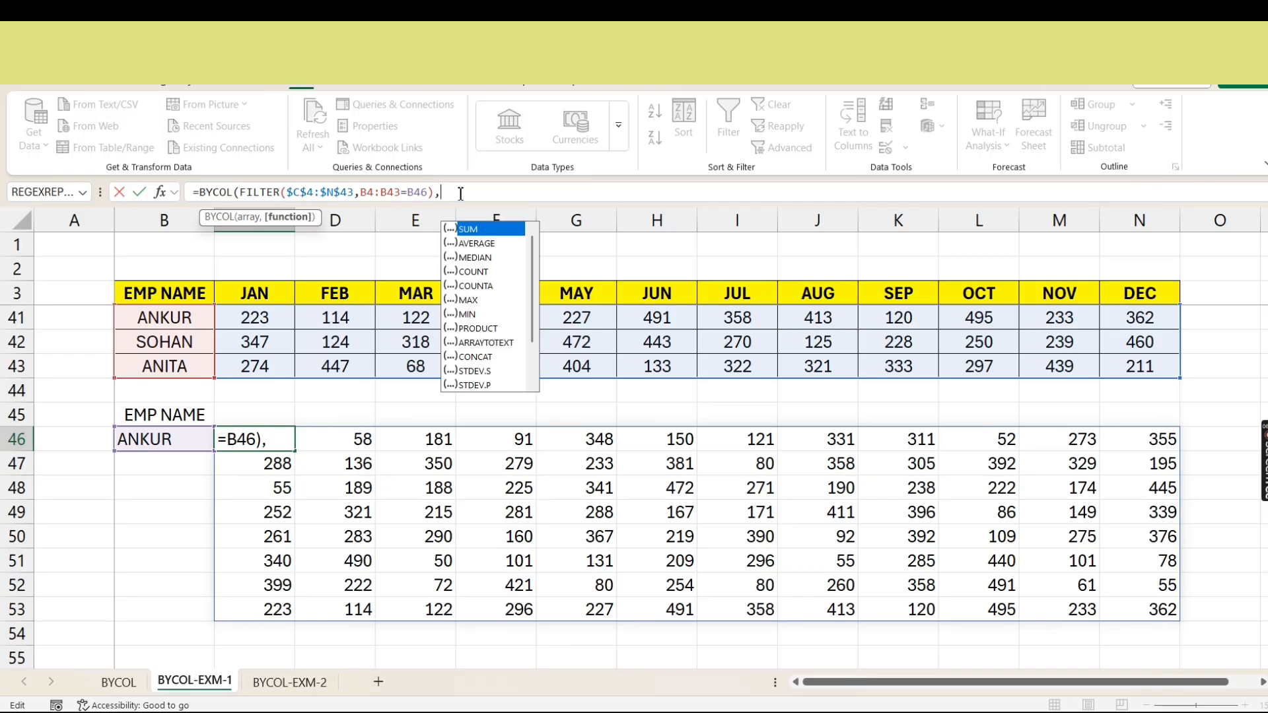
{"action": "key", "text": "Escape"}
{"action": "type", "text": ")"}
{"action": "key", "text": "BackSpace"}
{"action": "key", "text": "BackSpace"}
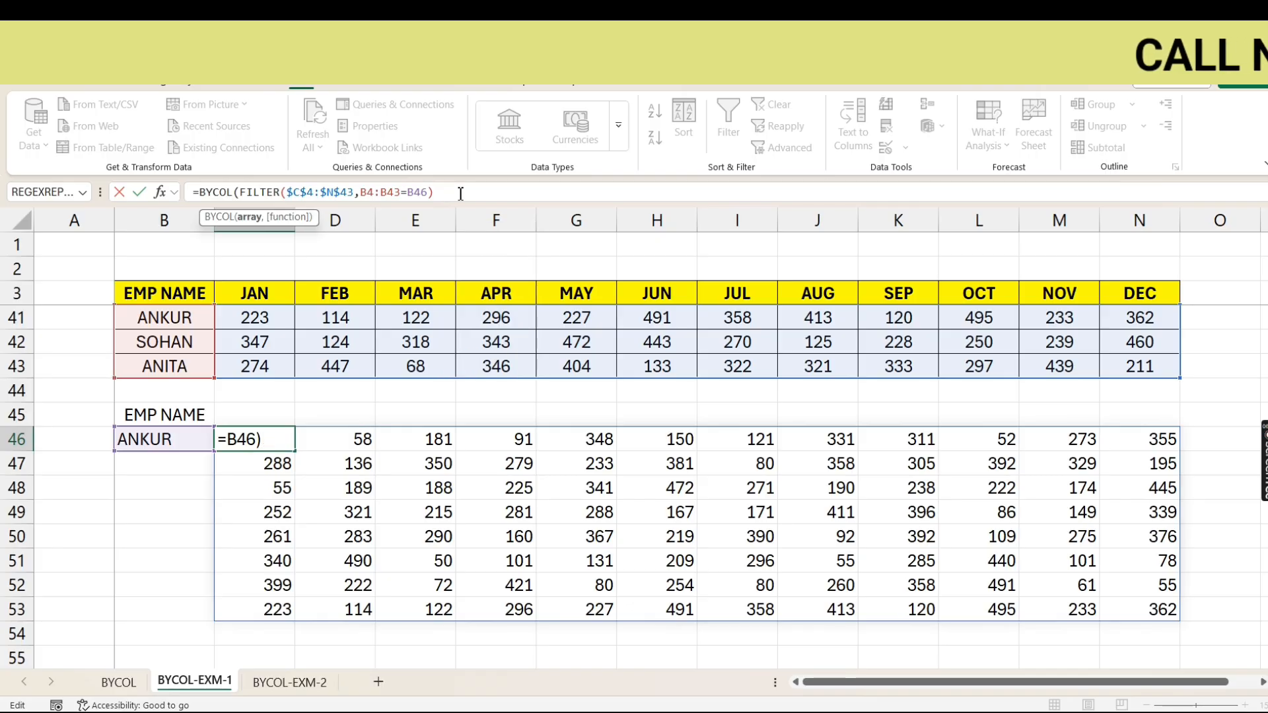
{"action": "type", "text": ",SUM"}
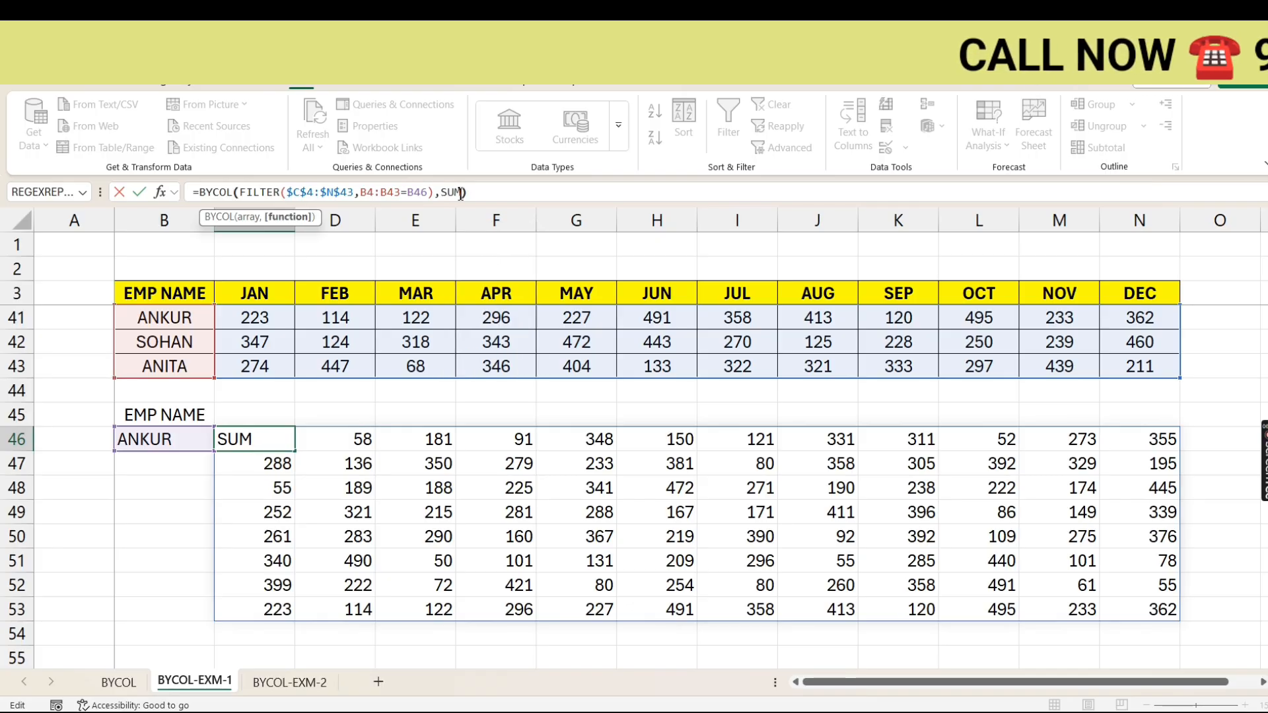
{"action": "type", "text": ")"}
{"action": "key", "text": "Return"}
{"action": "key", "text": "Up"}
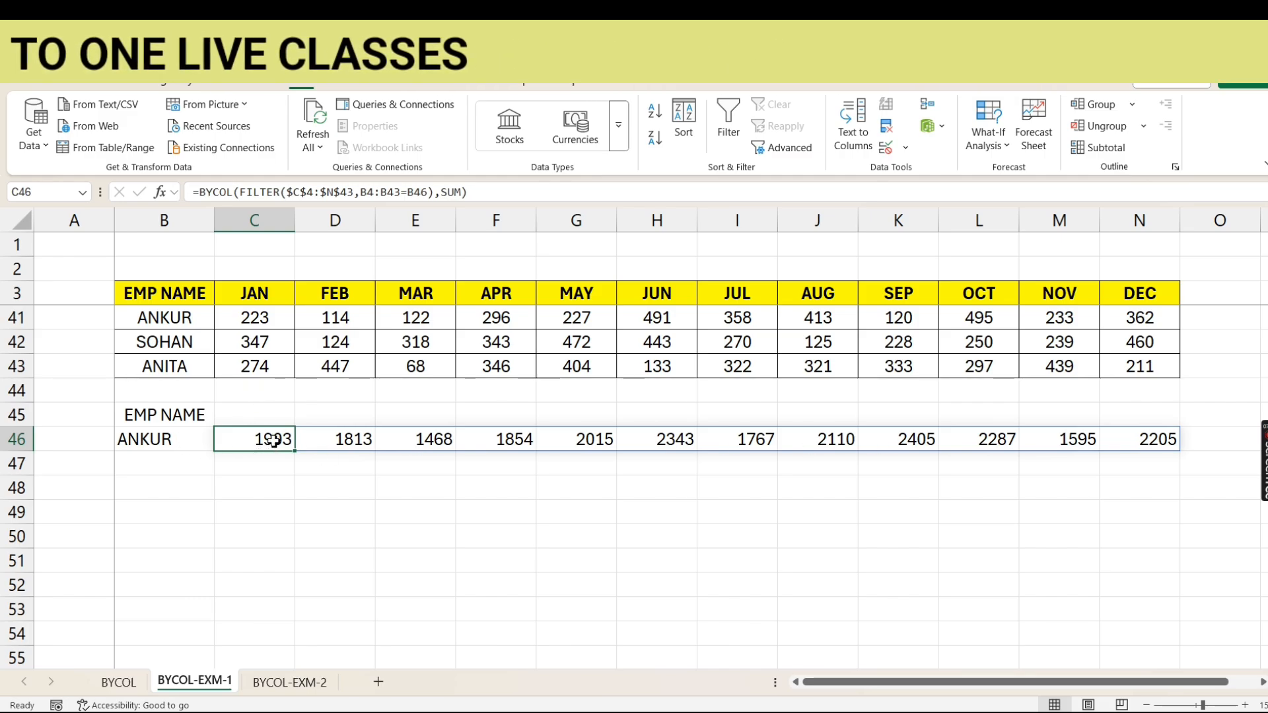
Check the overall sum of the monthly totals in C46:N46, and compare them with the unsummed rows by undoing and redoing the BYCOL change.
{"action": "left_click_drag", "start_coordinate": [288, 443], "coordinate": [958, 441]}
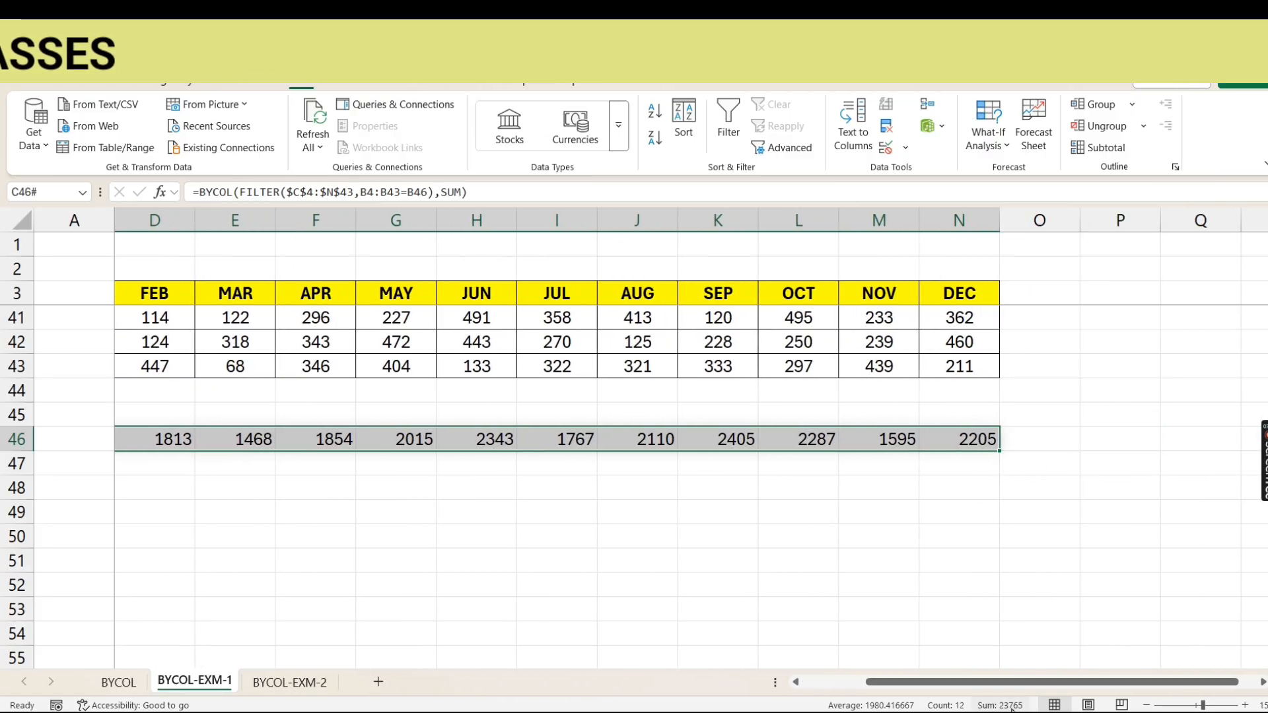
{"action": "left_click_drag", "start_coordinate": [1041, 683], "coordinate": [611, 578]}
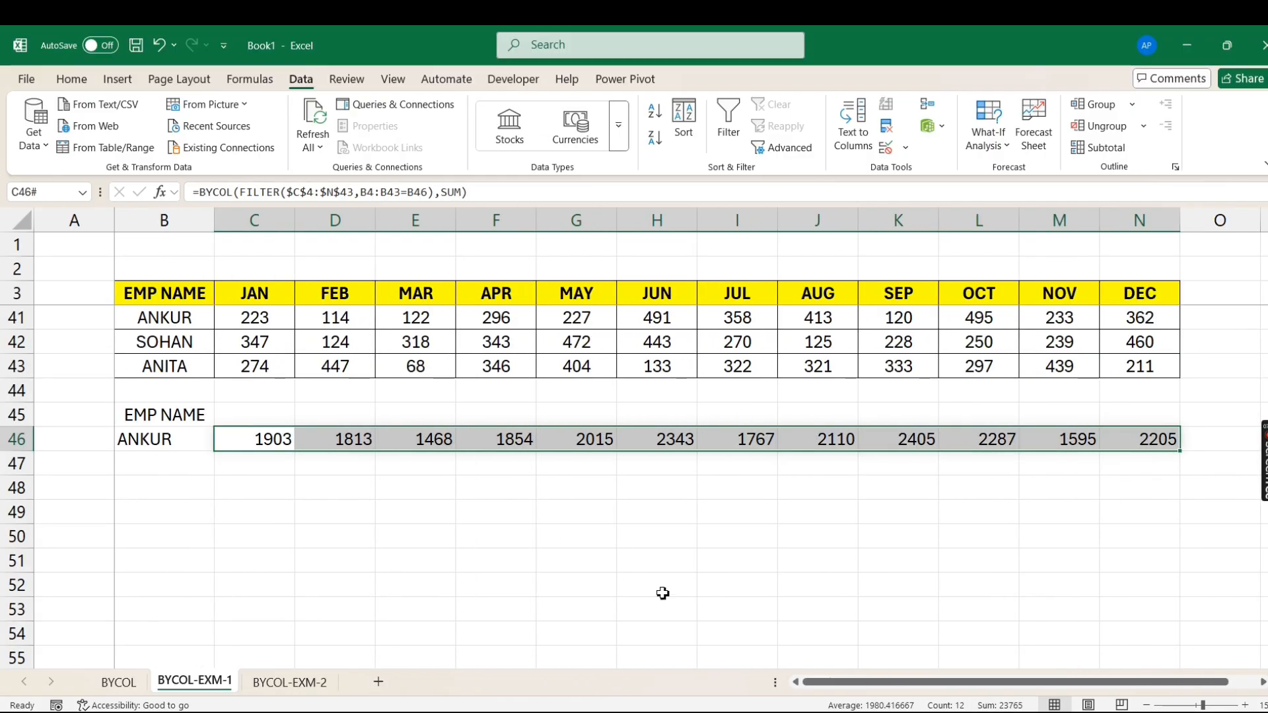
{"action": "key", "text": "ctrl+z"}
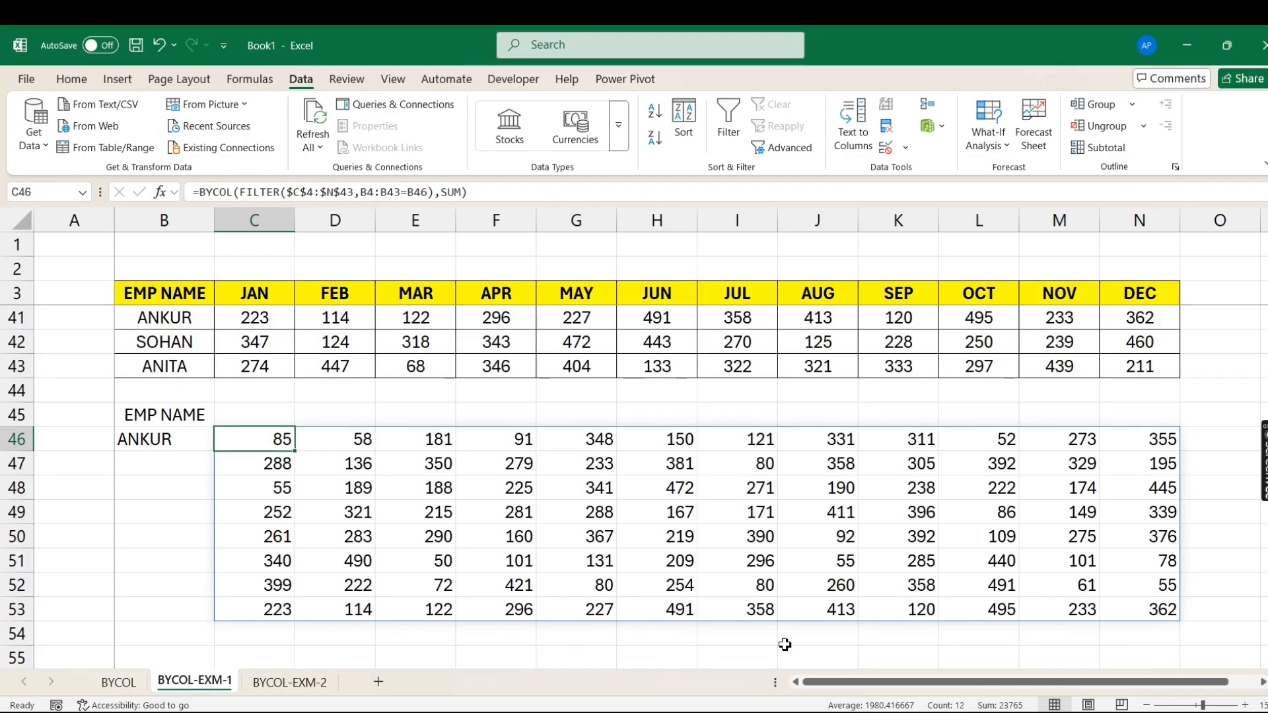
{"action": "key", "text": "ctrl+z"}
{"action": "key", "text": "ctrl+y"}
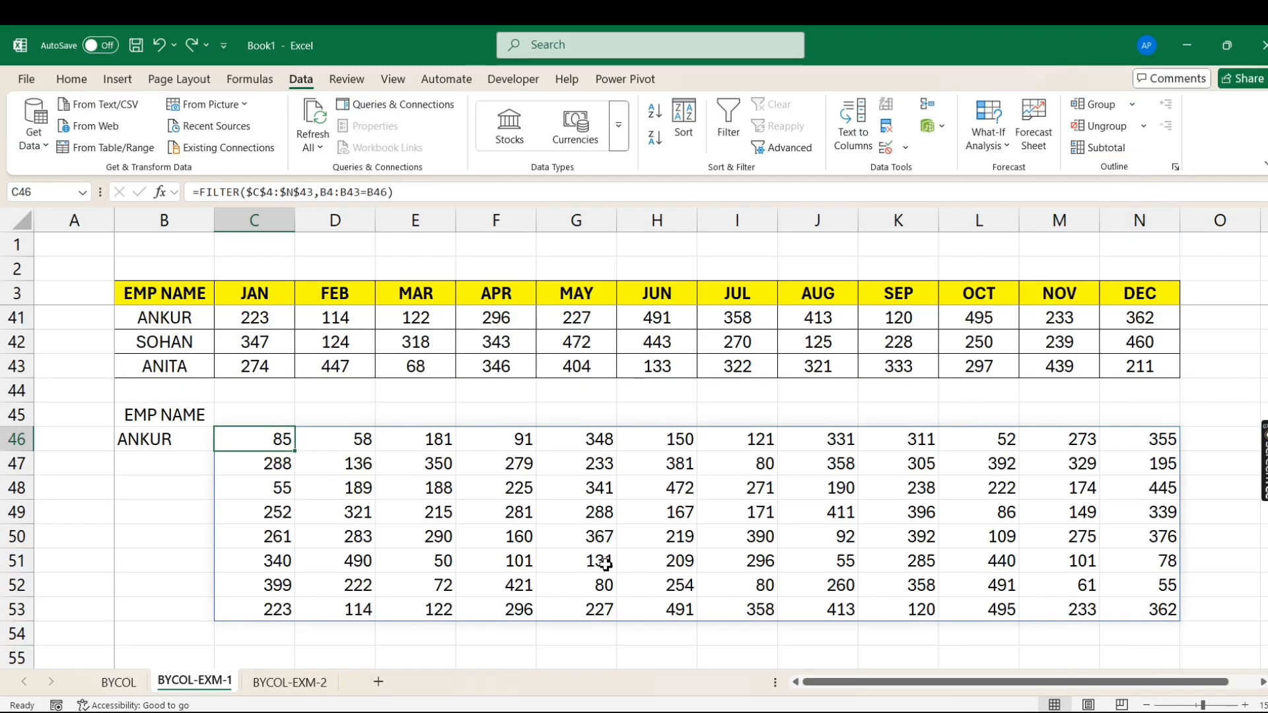
{"action": "key", "text": "ctrl+y"}
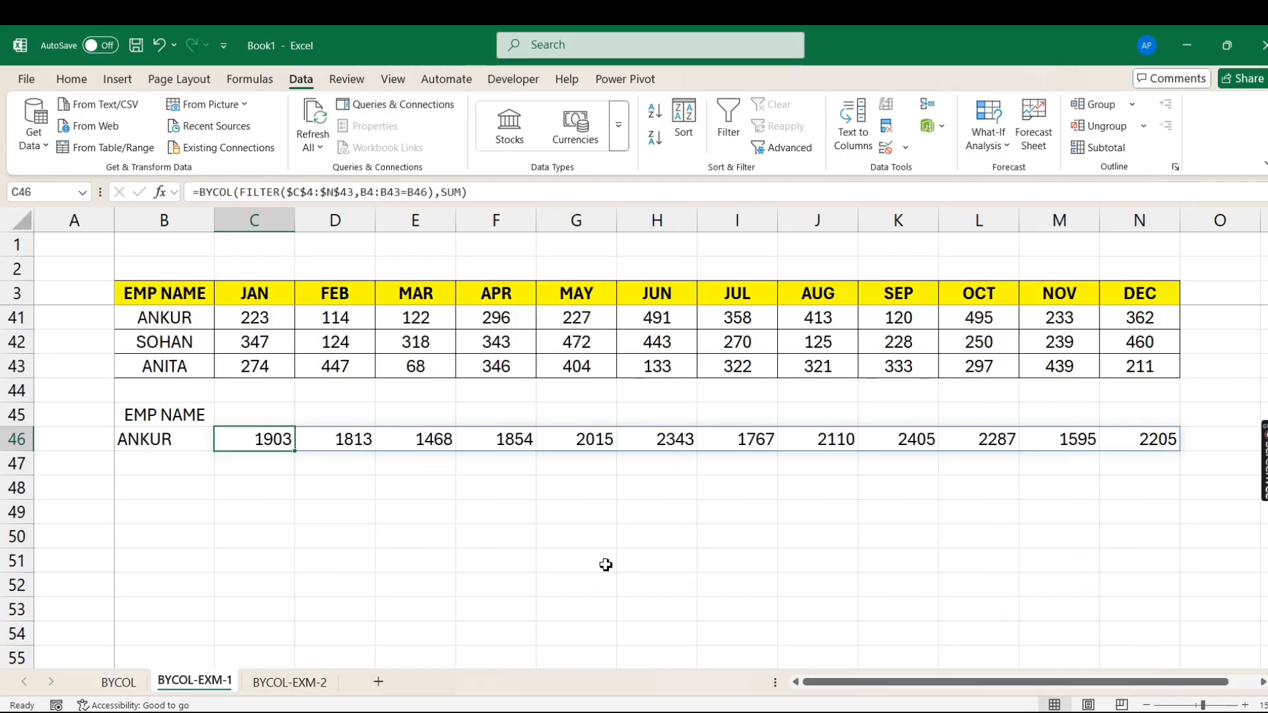
Try wrapping the BYCOL formula in C46 in SUM to get one grand total, and undo that change.
{"action": "left_click", "coordinate": [203, 193]}
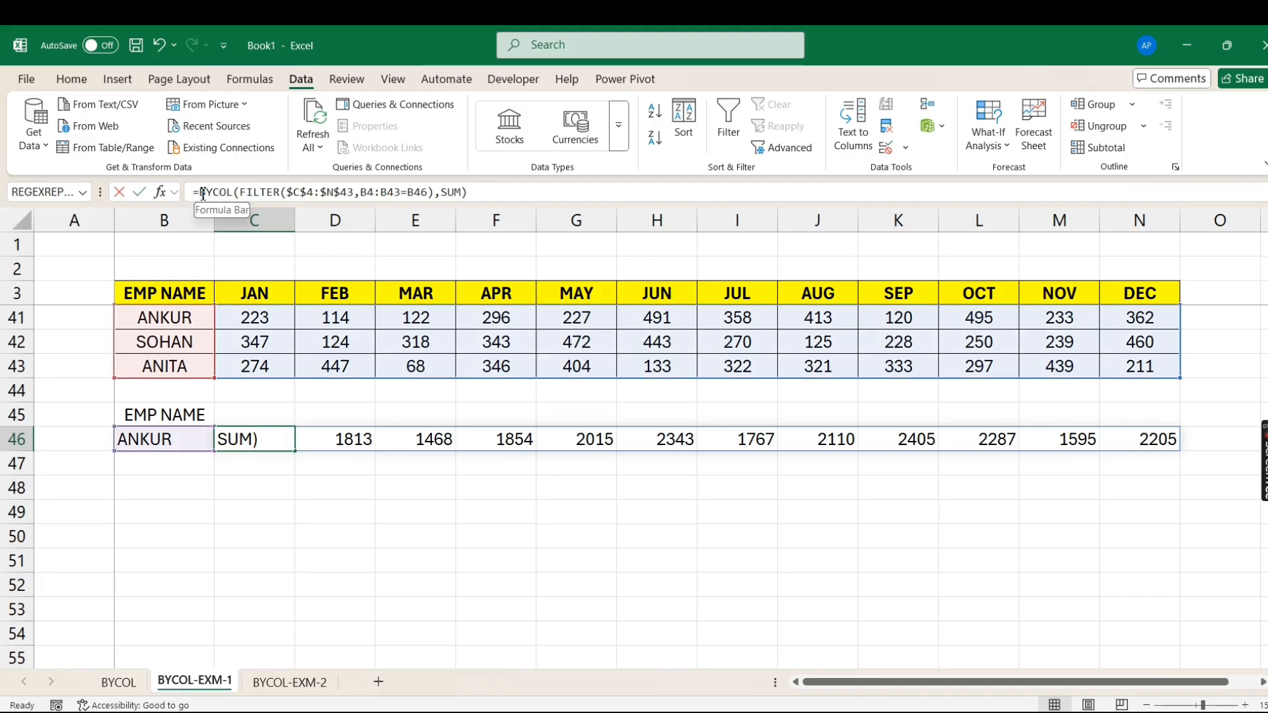
{"action": "type", "text": "SUM("}
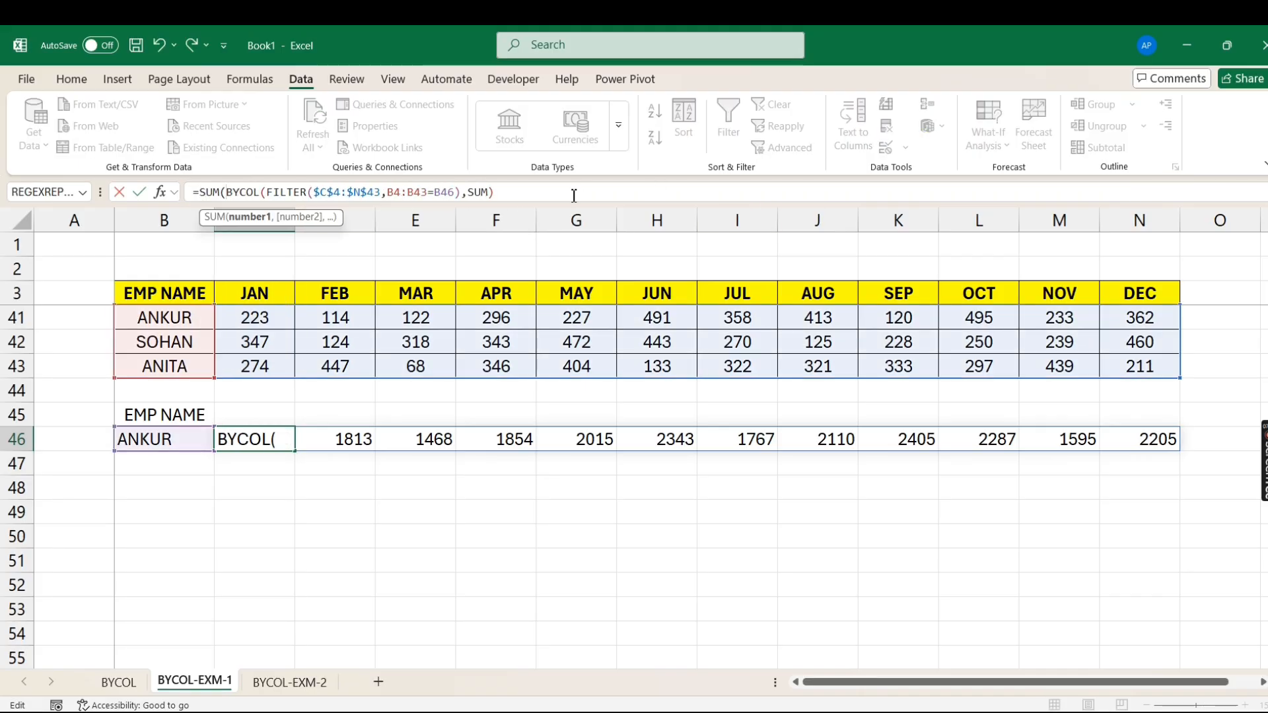
{"action": "key", "text": "End"}
{"action": "key", "text": "Return"}
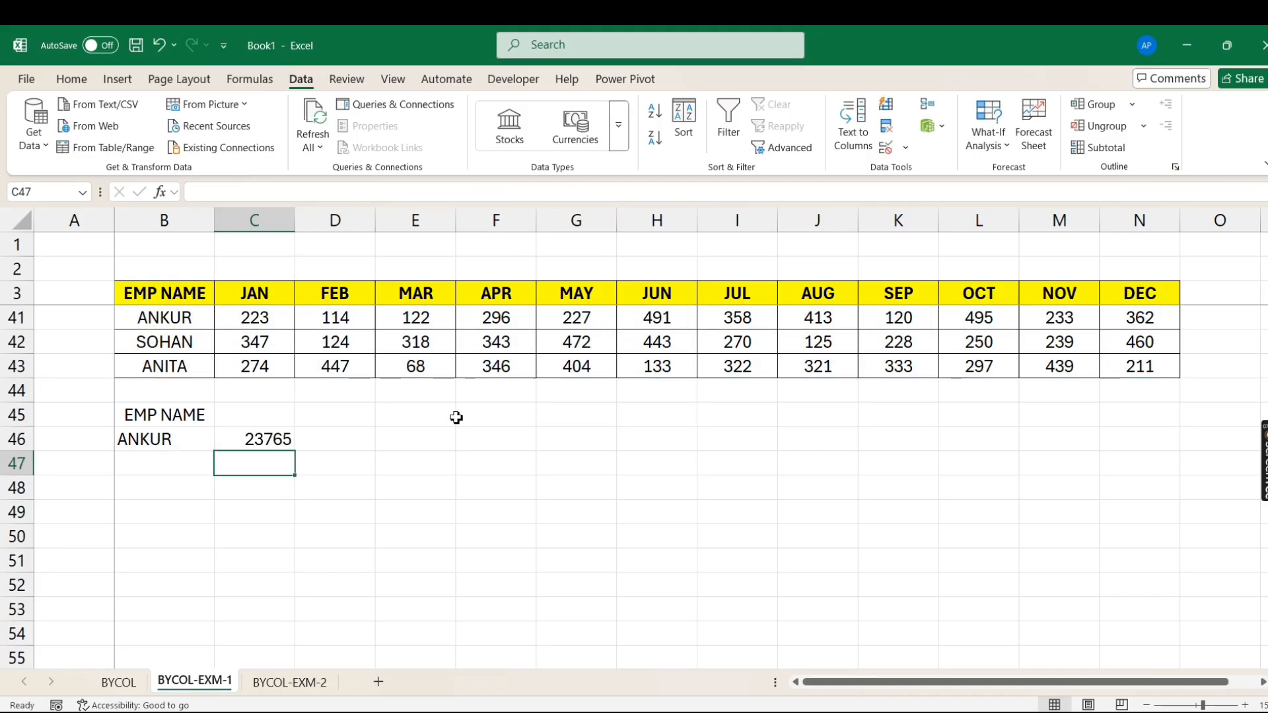
{"action": "key", "text": "ctrl+z"}
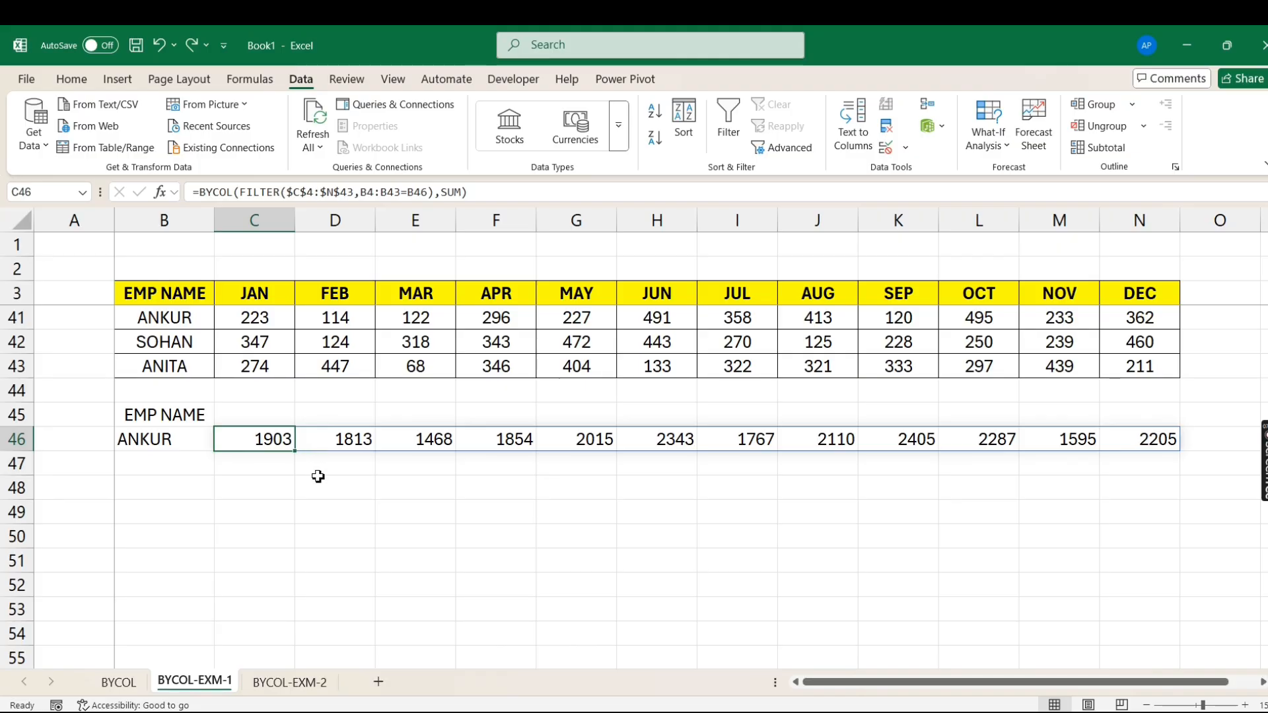
Switch to the BYCOL-EXM-2 sheet and clear the existing BYCOL formula results from row 47 below the table.
{"action": "scroll", "coordinate": [357, 476], "scroll_direction": "up", "scroll_amount": 11}
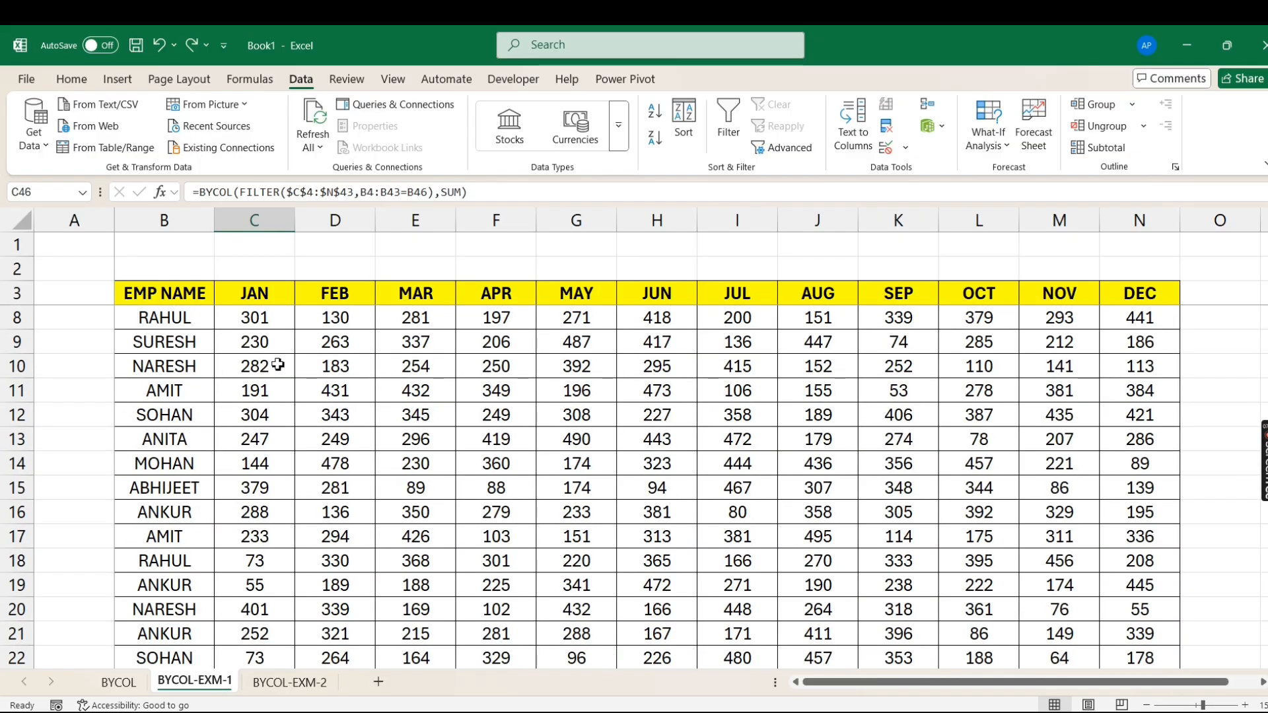
{"action": "scroll", "coordinate": [337, 503], "scroll_direction": "down", "scroll_amount": 6}
{"action": "scroll", "coordinate": [309, 624], "scroll_direction": "down", "scroll_amount": 4}
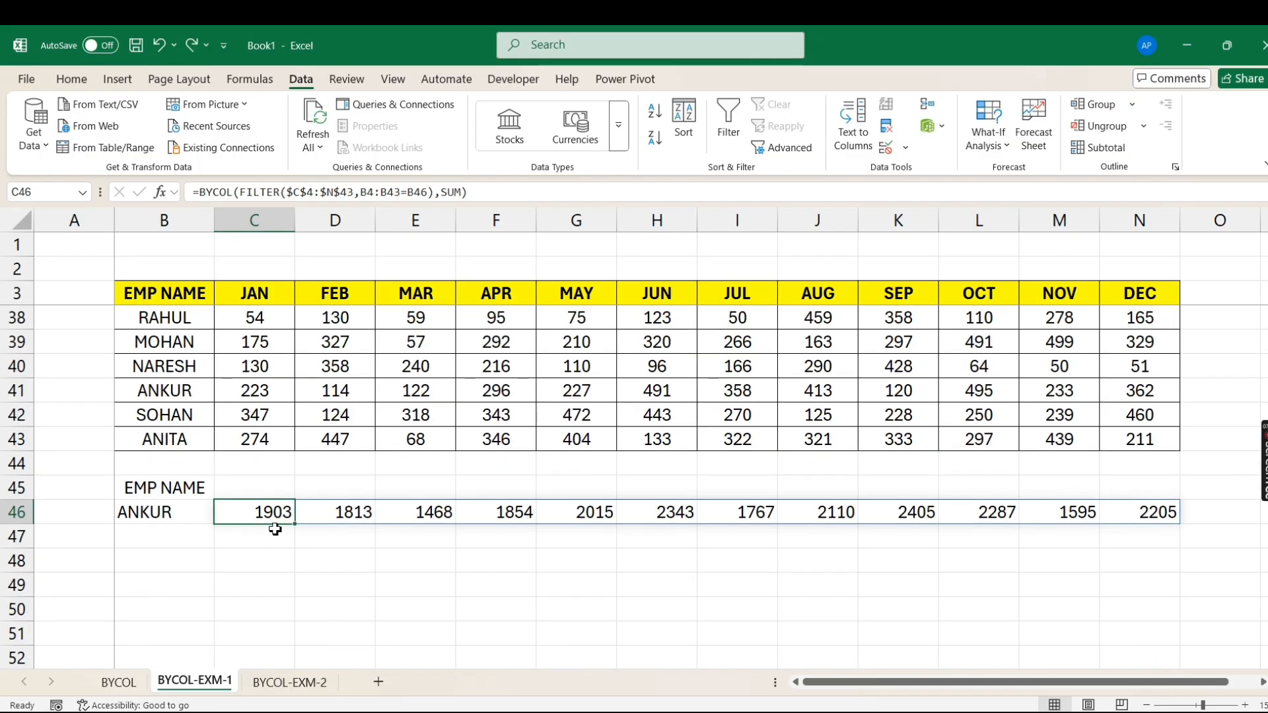
{"action": "left_click", "coordinate": [297, 687]}
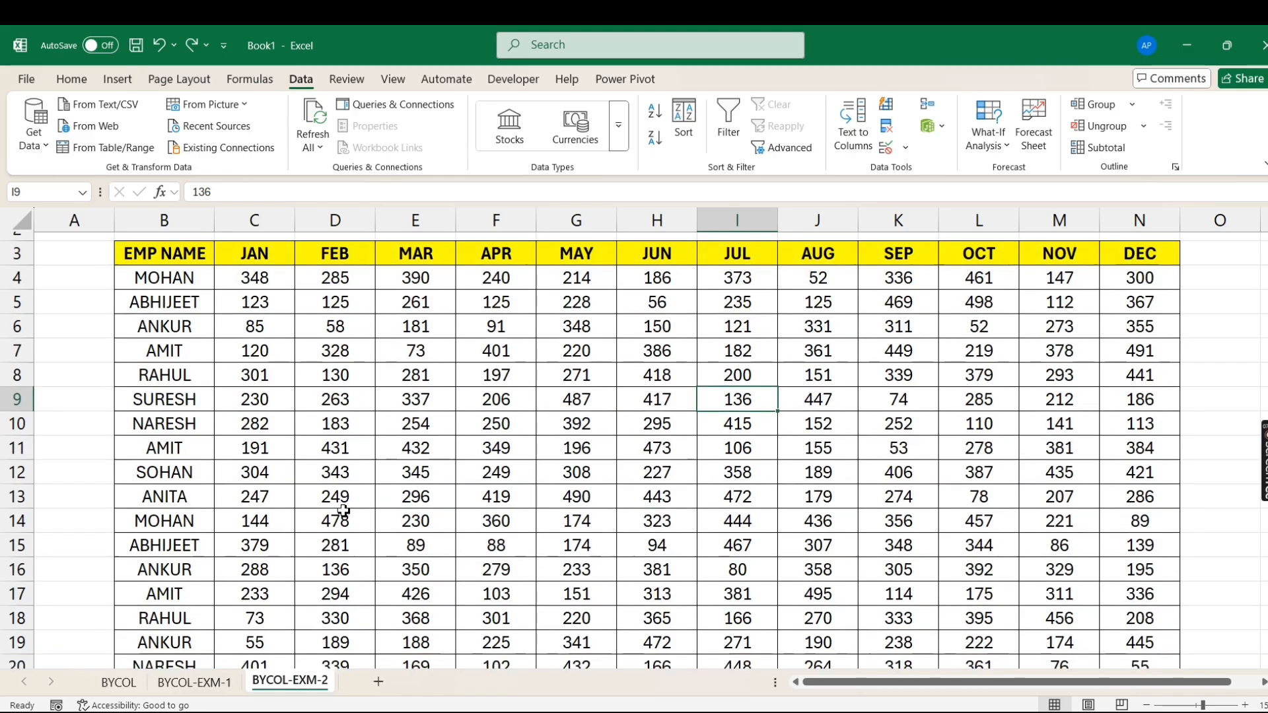
{"action": "scroll", "coordinate": [340, 514], "scroll_direction": "down", "scroll_amount": 11}
{"action": "scroll", "coordinate": [341, 516], "scroll_direction": "up", "scroll_amount": 1}
{"action": "left_click", "coordinate": [190, 488]}
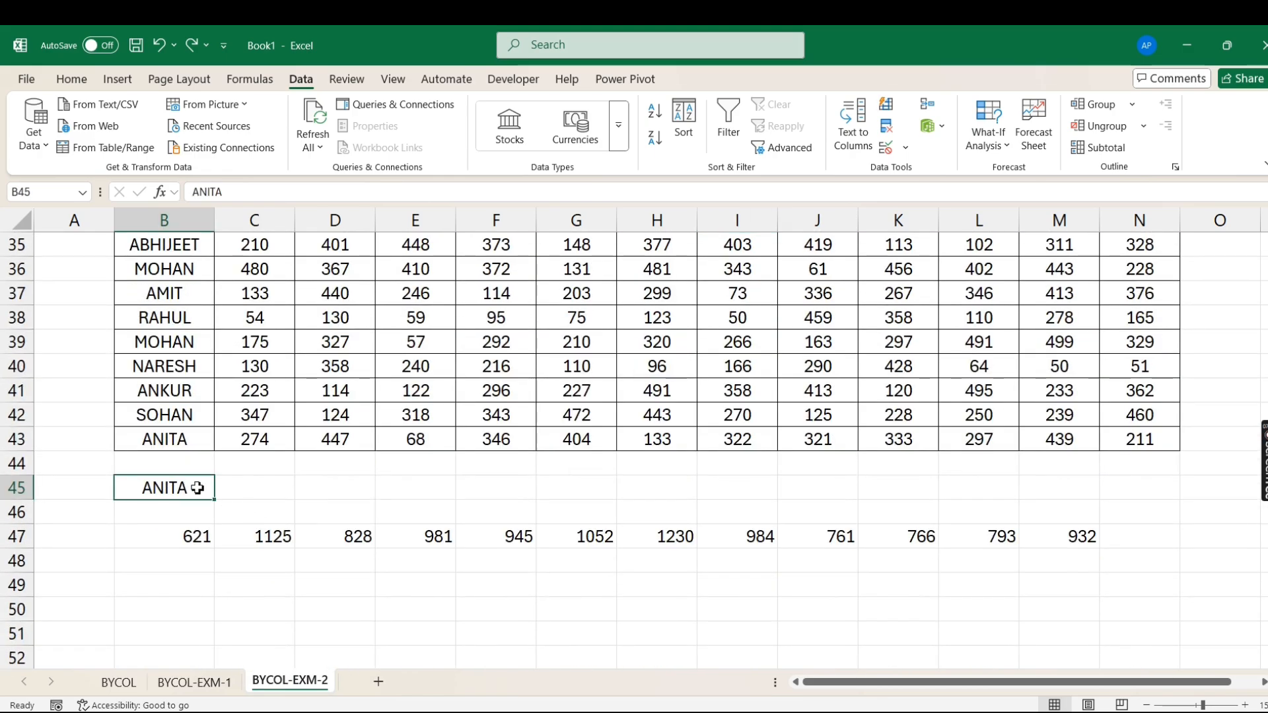
{"action": "left_click_drag", "start_coordinate": [193, 536], "coordinate": [1054, 549]}
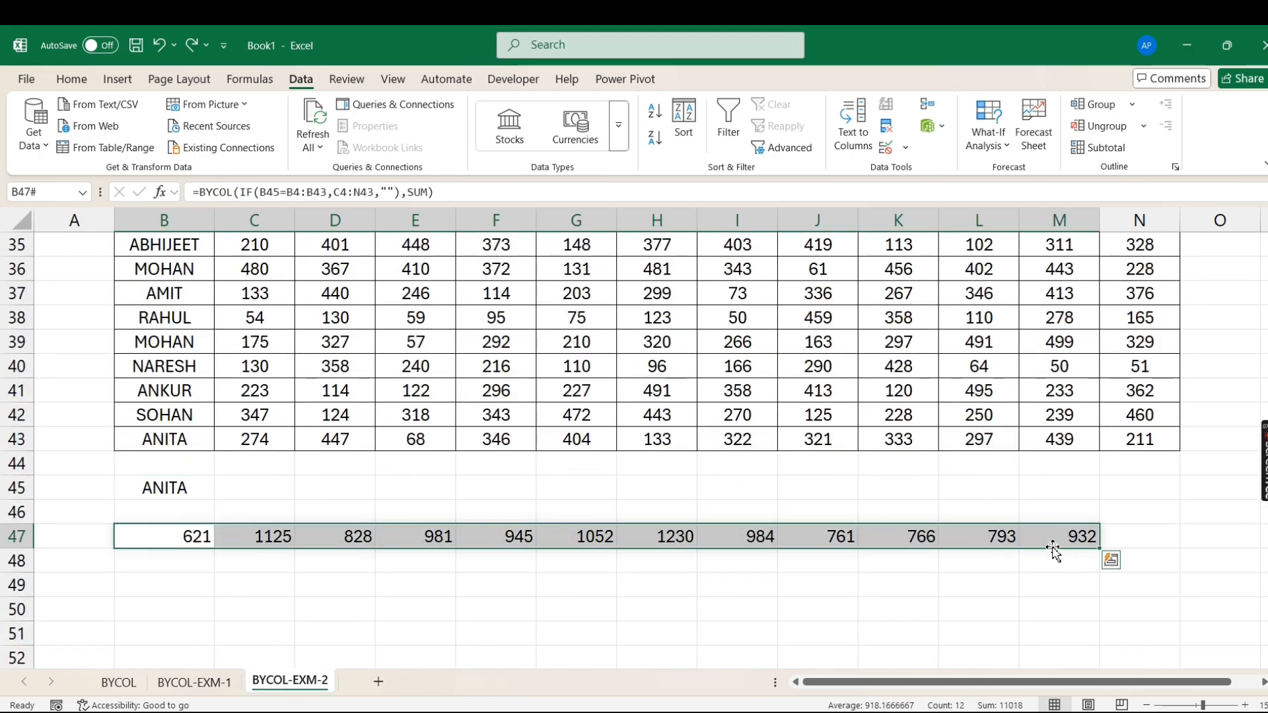
{"action": "key", "text": "Delete"}
{"action": "left_click", "coordinate": [246, 514]}
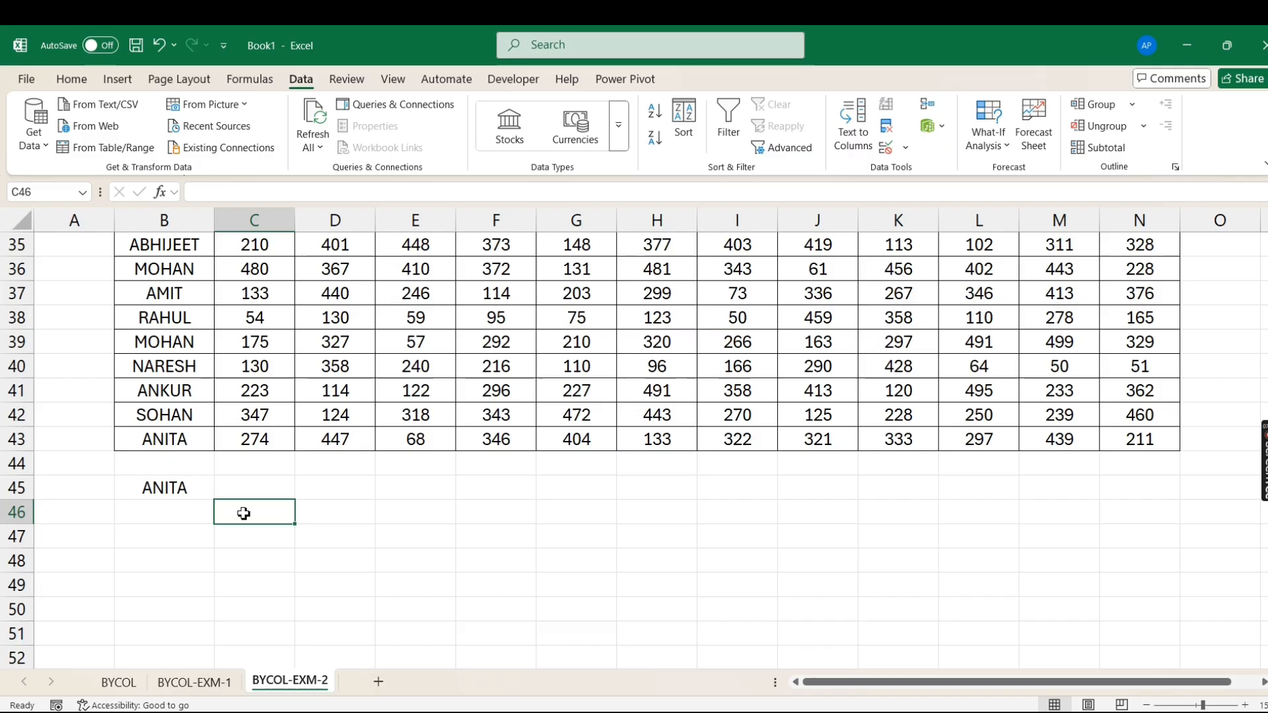
Review the BYCOL and FILTER formula on the BYCOL-EXM-1 sheet, and look through the employee table on BYCOL-EXM-2.
{"action": "left_click", "coordinate": [220, 679]}
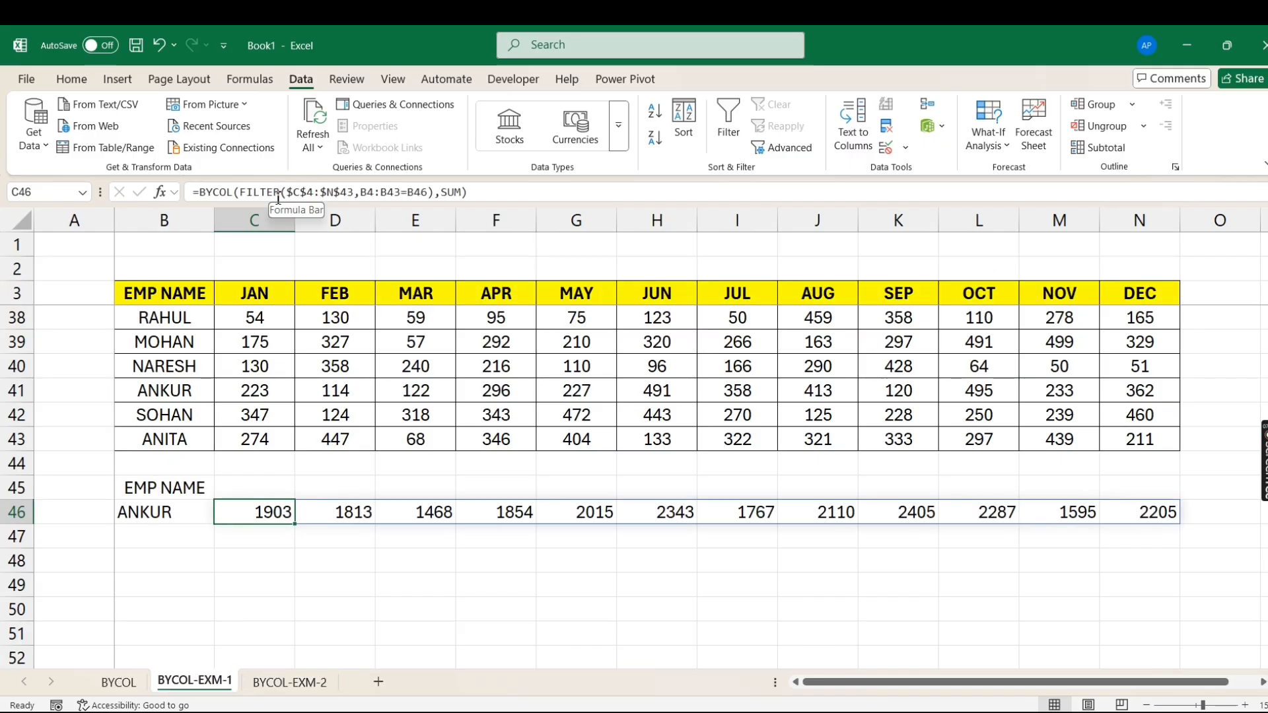
{"action": "left_click", "coordinate": [291, 682]}
{"action": "scroll", "coordinate": [333, 494], "scroll_direction": "up", "scroll_amount": 11}
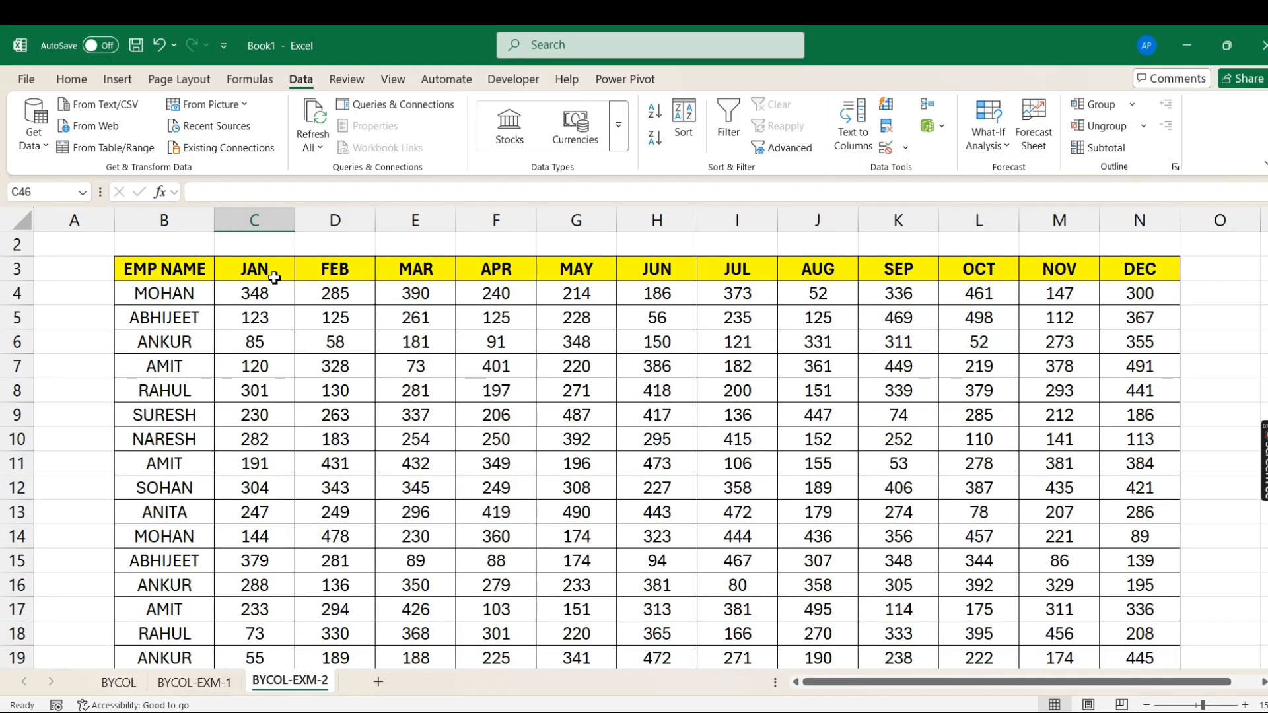
{"action": "scroll", "coordinate": [257, 475], "scroll_direction": "down", "scroll_amount": 8}
{"action": "scroll", "coordinate": [222, 571], "scroll_direction": "down", "scroll_amount": 4}
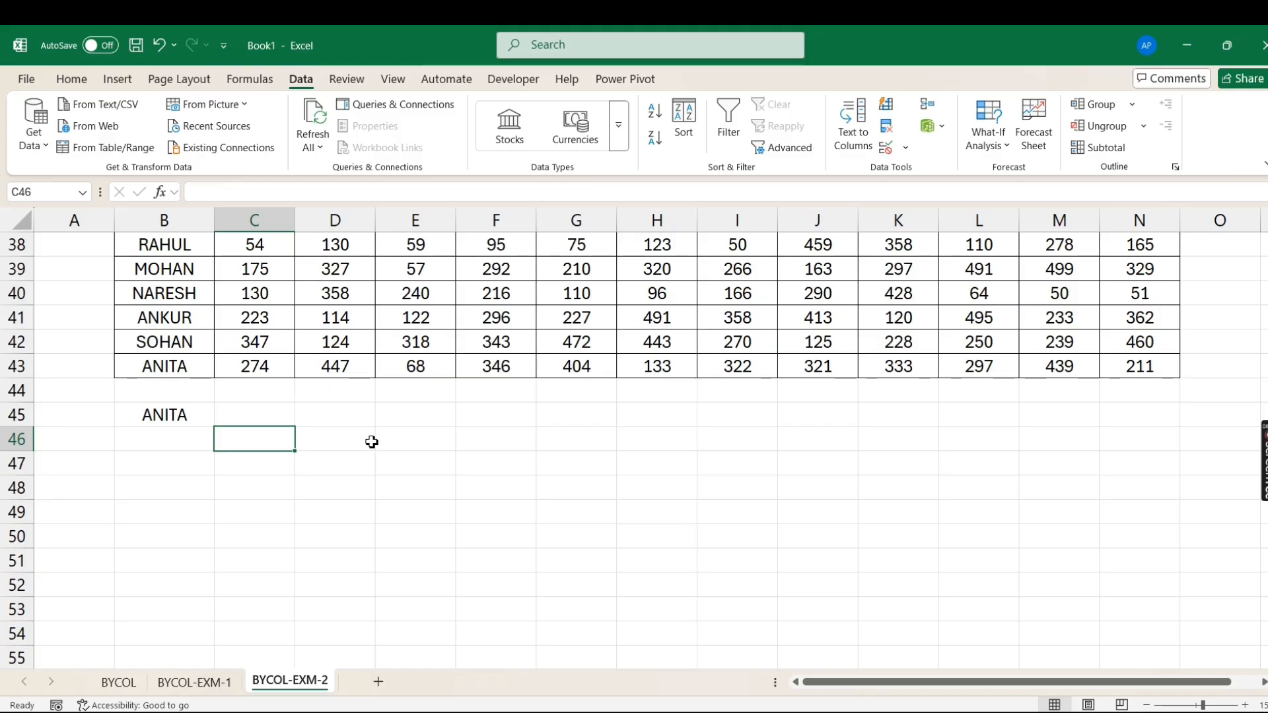
{"action": "scroll", "coordinate": [372, 443], "scroll_direction": "up", "scroll_amount": 5}
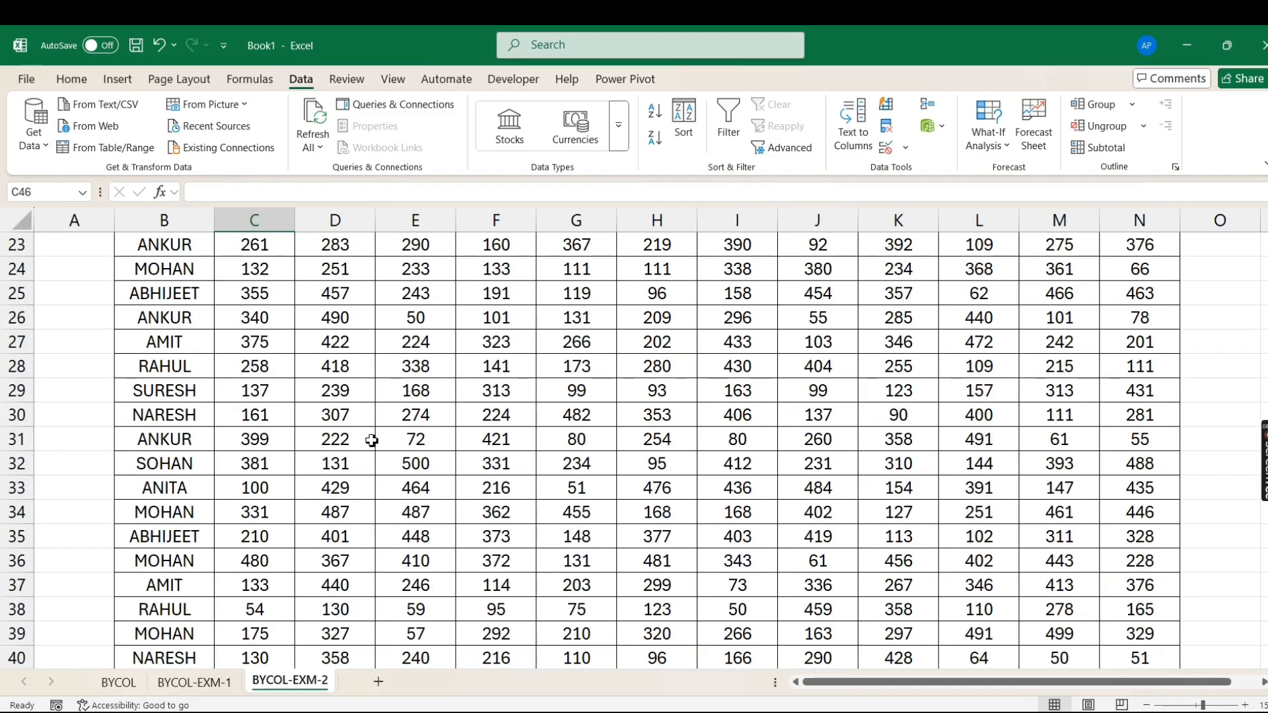
{"action": "scroll", "coordinate": [370, 441], "scroll_direction": "down", "scroll_amount": 1}
{"action": "scroll", "coordinate": [388, 370], "scroll_direction": "up", "scroll_amount": 7}
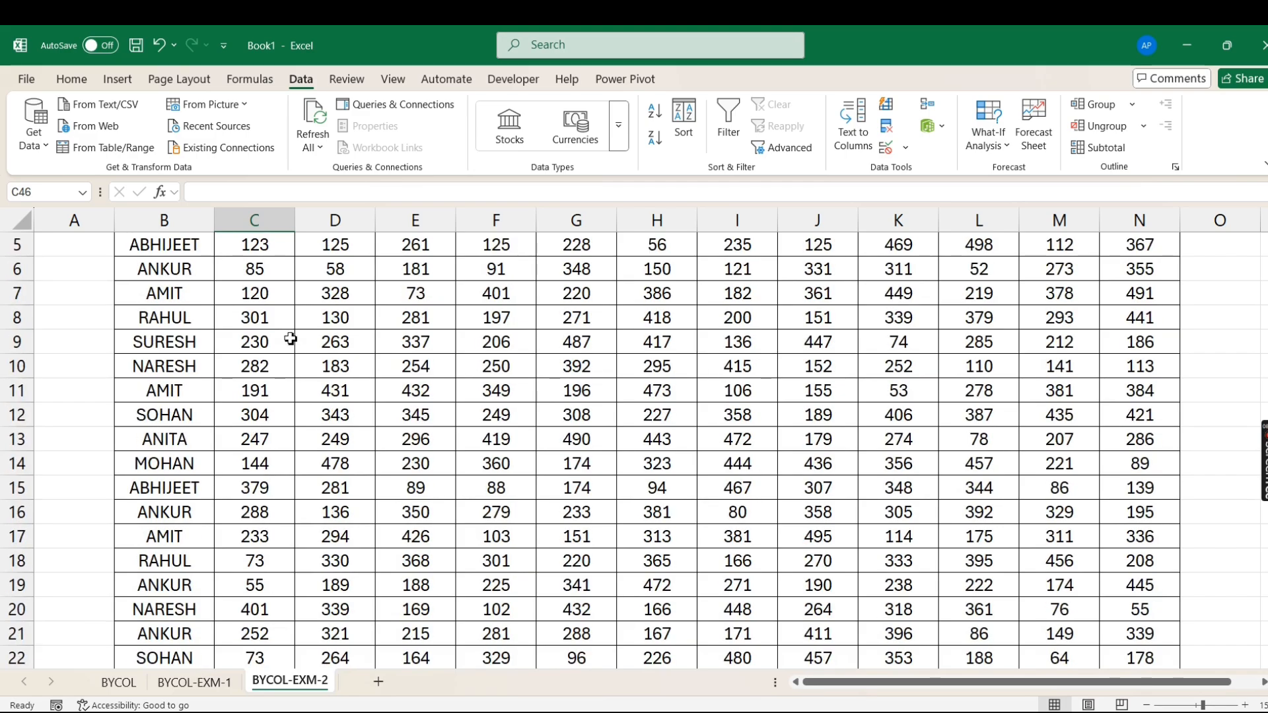
Add a list data validation to B45 with source =$B$4:$B$43, and choose another employee from its dropdown.
{"action": "scroll", "coordinate": [297, 396], "scroll_direction": "down", "scroll_amount": 10}
{"action": "left_click", "coordinate": [159, 494]}
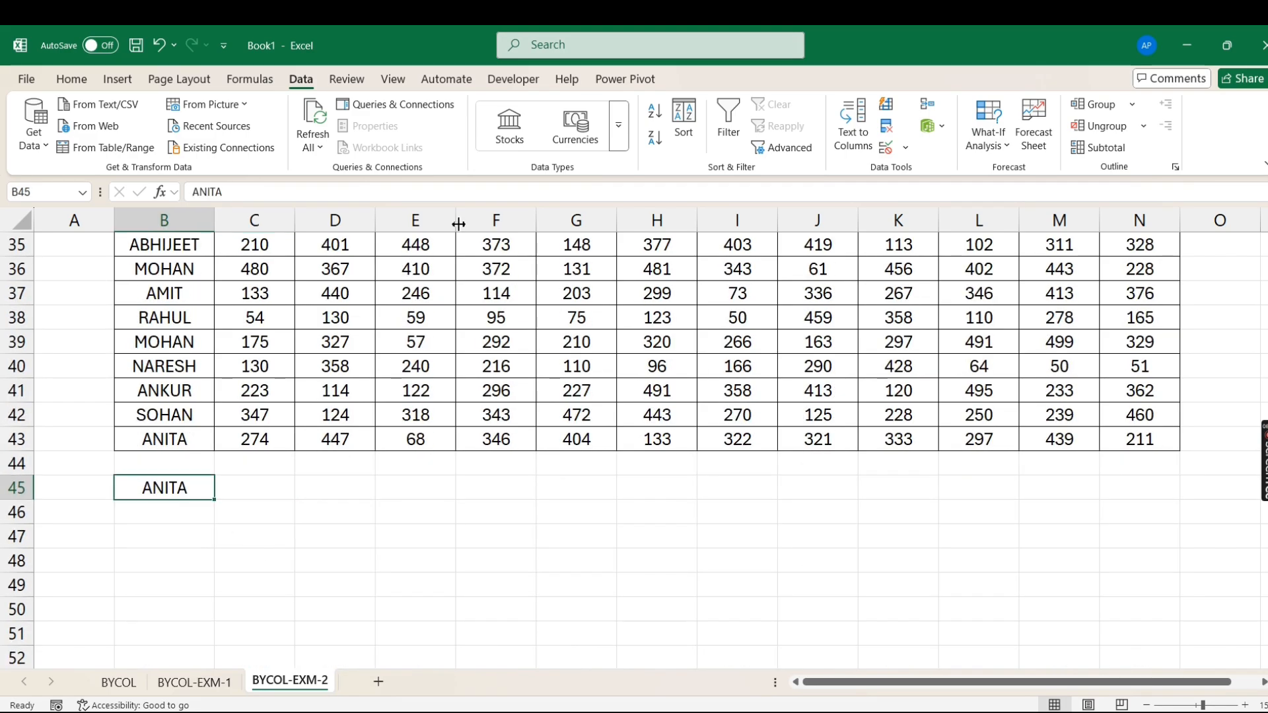
{"action": "left_click", "coordinate": [905, 146]}
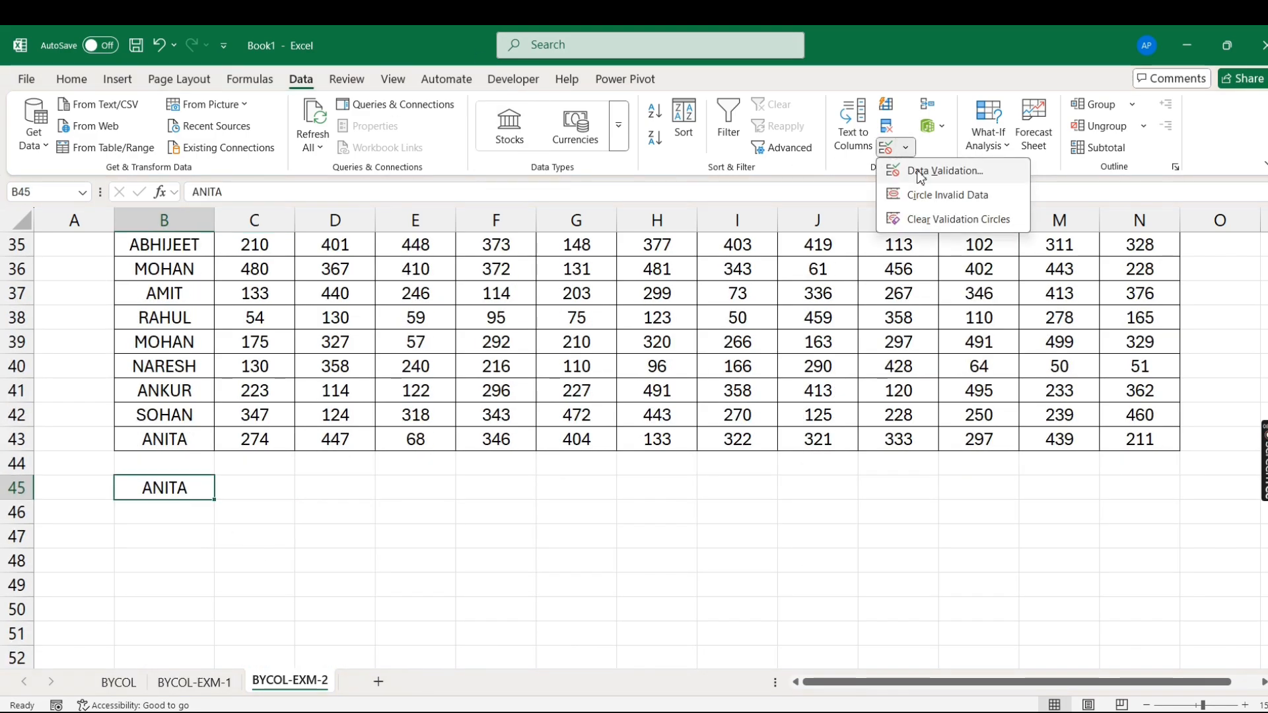
{"action": "left_click", "coordinate": [923, 165]}
{"action": "left_click", "coordinate": [770, 442]}
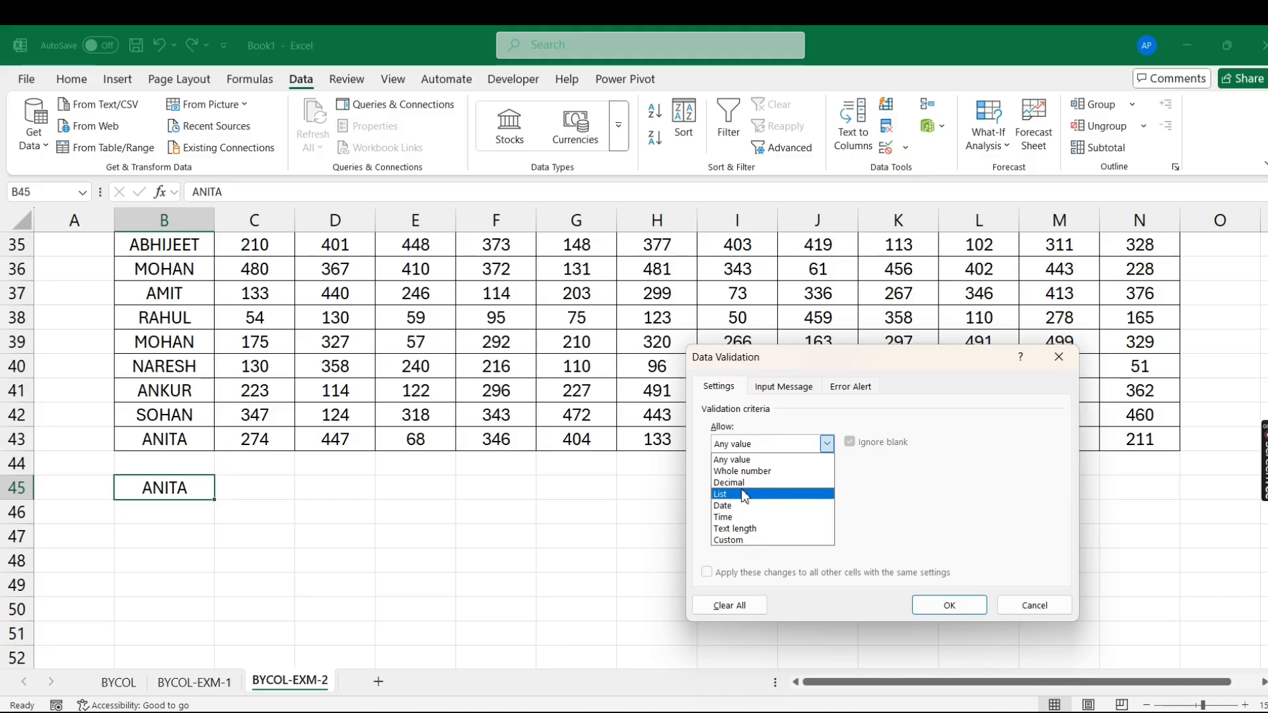
{"action": "left_click", "coordinate": [725, 494]}
{"action": "left_click", "coordinate": [759, 516]}
{"action": "scroll", "coordinate": [138, 361], "scroll_direction": "up", "scroll_amount": 11}
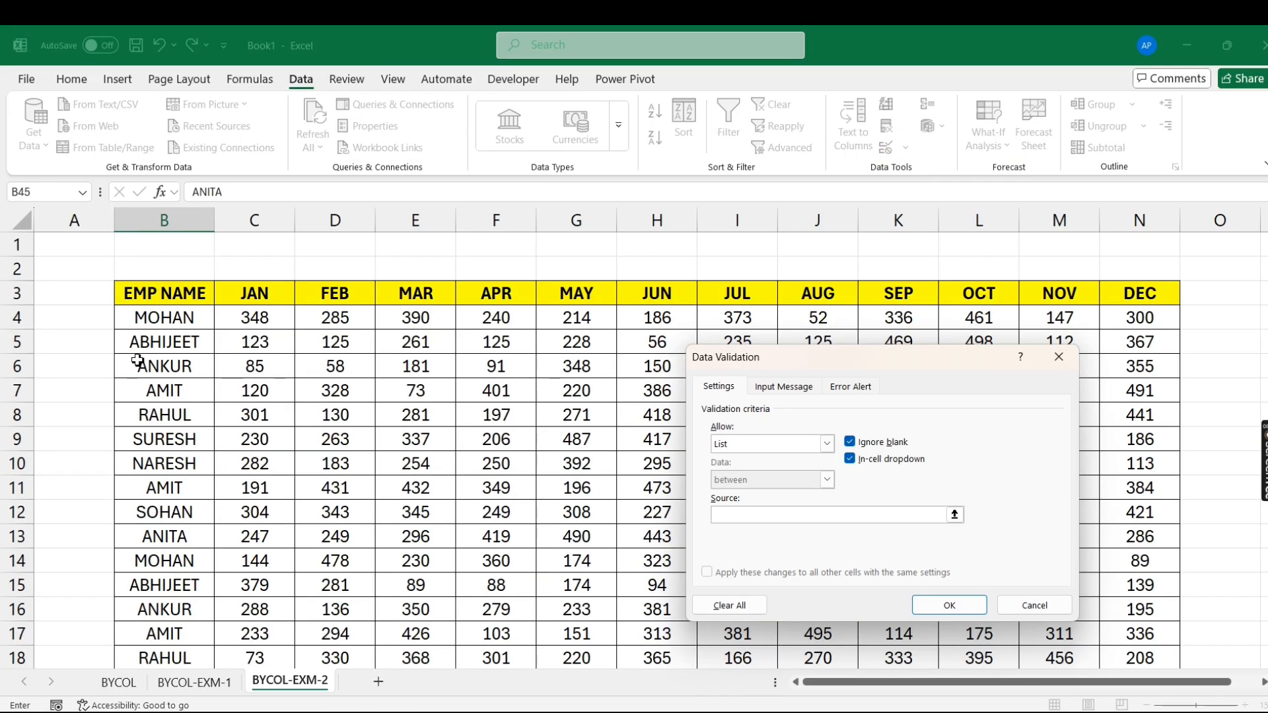
{"action": "left_click", "coordinate": [187, 321]}
{"action": "key", "text": "ctrl+shift+Down"}
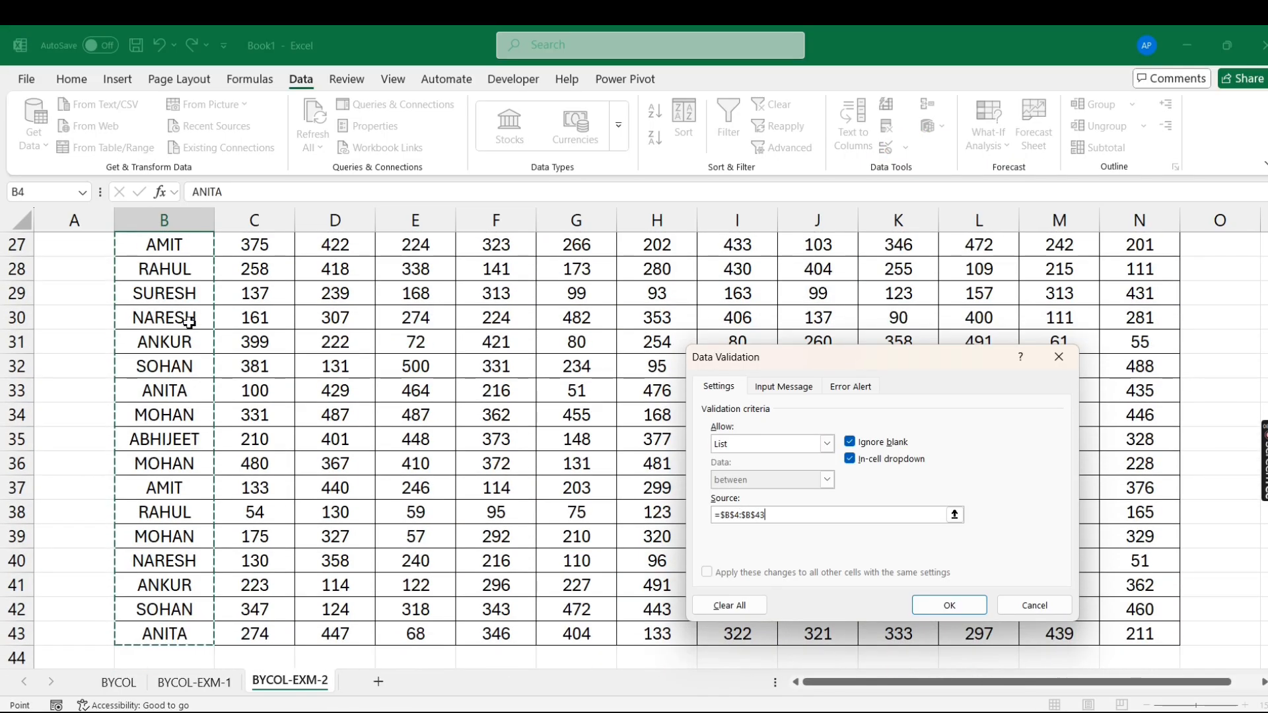
{"action": "left_click", "coordinate": [949, 605]}
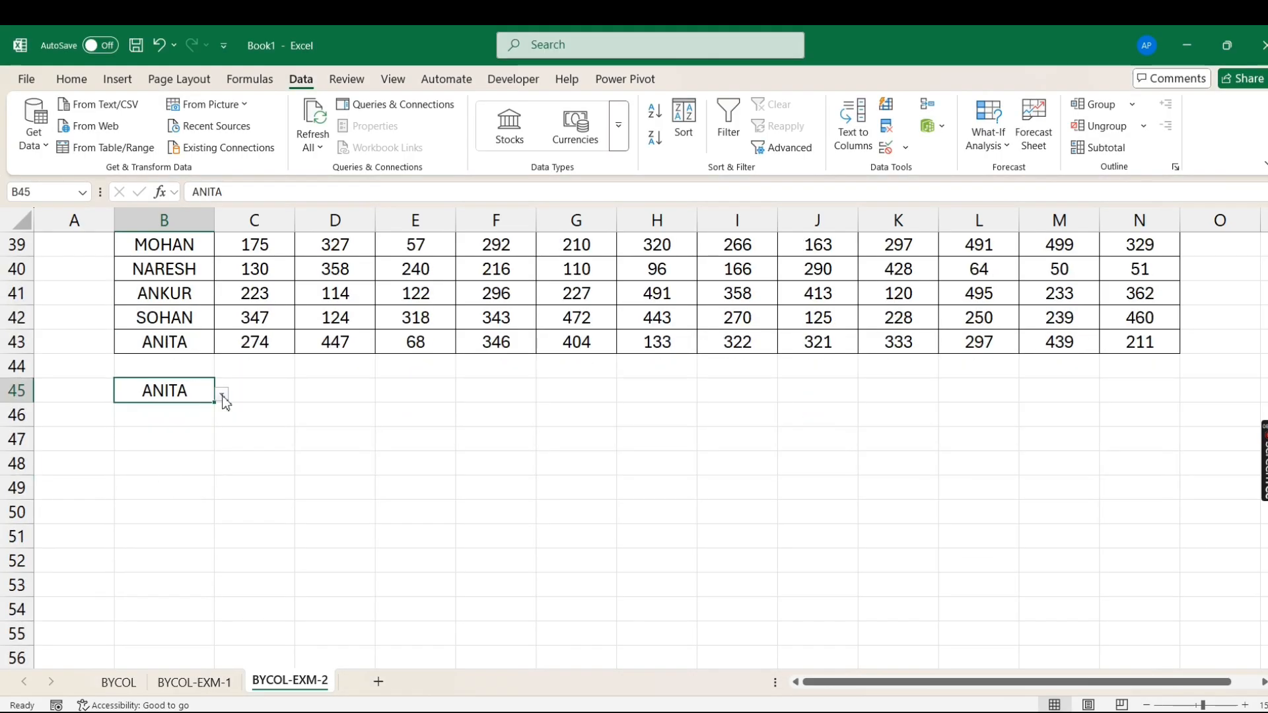
{"action": "left_click", "coordinate": [224, 397]}
{"action": "left_click", "coordinate": [153, 438]}
Start an IF formula in C46 with the logical test B45=B4:B43, comparing the chosen employee with the name column.
{"action": "left_click", "coordinate": [239, 418]}
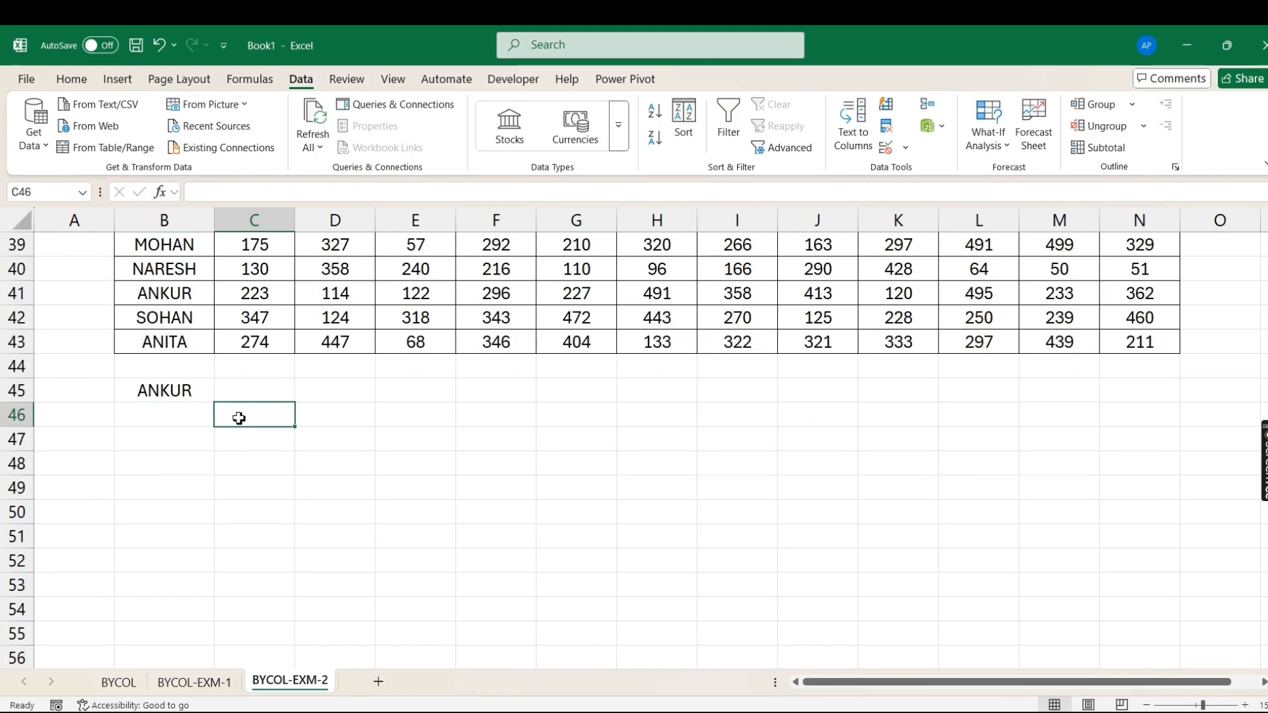
{"action": "type", "text": "=IF("}
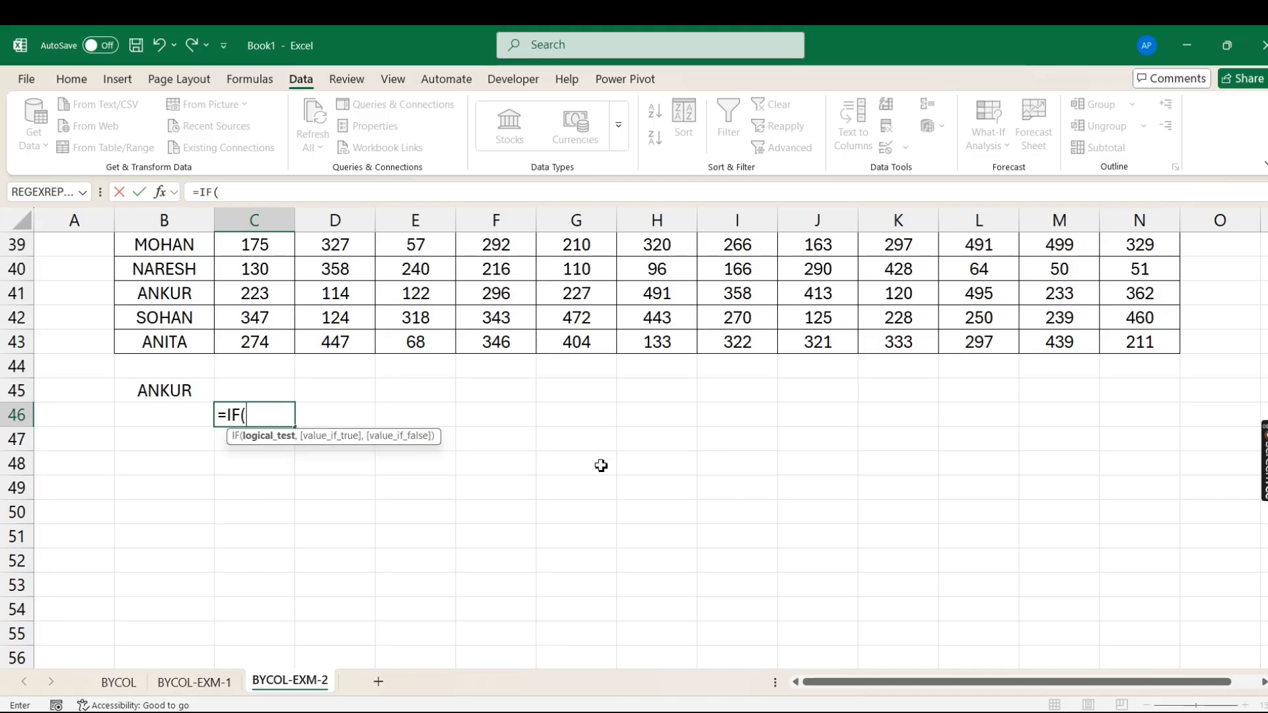
{"action": "scroll", "coordinate": [210, 368], "scroll_direction": "up", "scroll_amount": 2}
{"action": "left_click", "coordinate": [197, 538]}
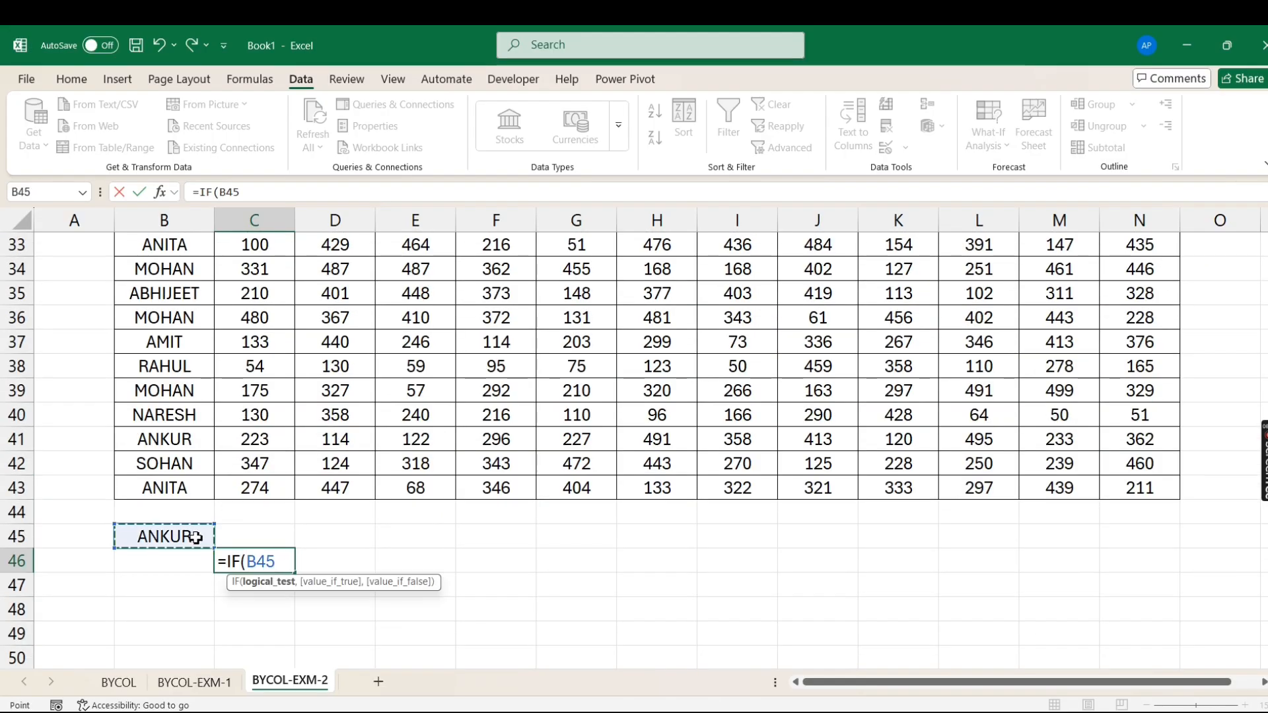
{"action": "type", "text": "="}
{"action": "scroll", "coordinate": [231, 410], "scroll_direction": "up", "scroll_amount": 11}
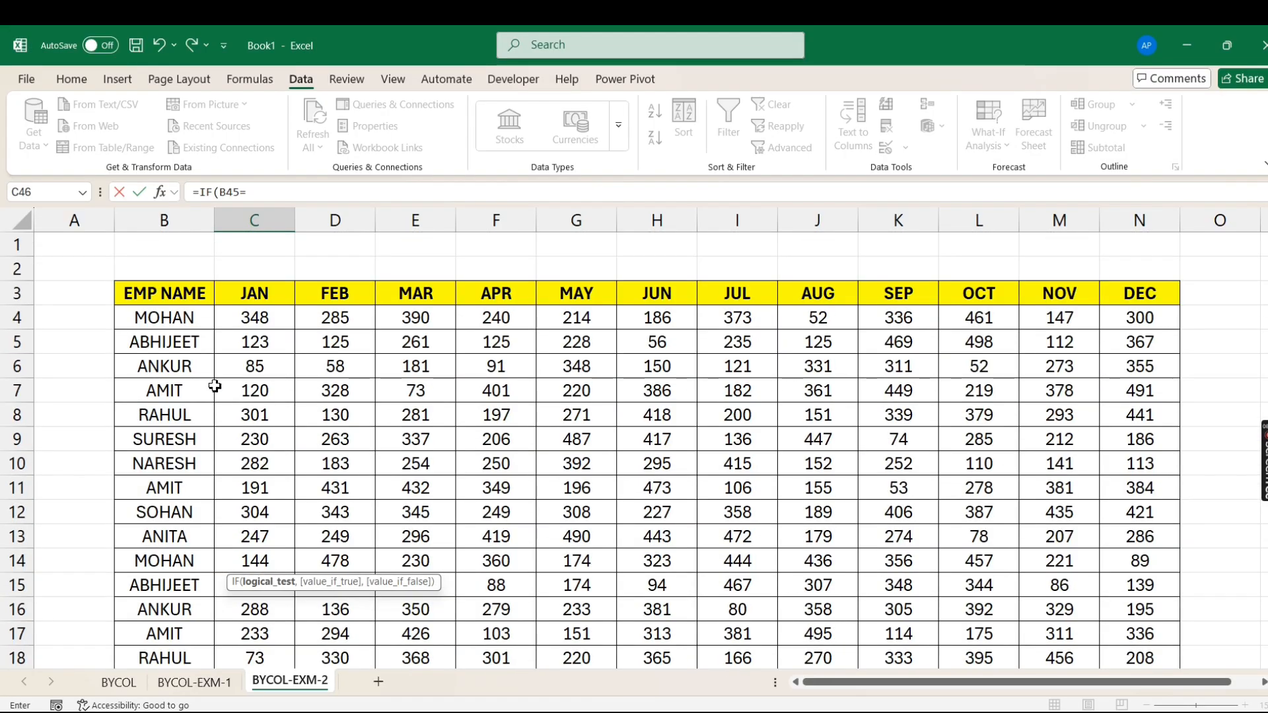
{"action": "left_click_drag", "start_coordinate": [190, 325], "coordinate": [192, 591]}
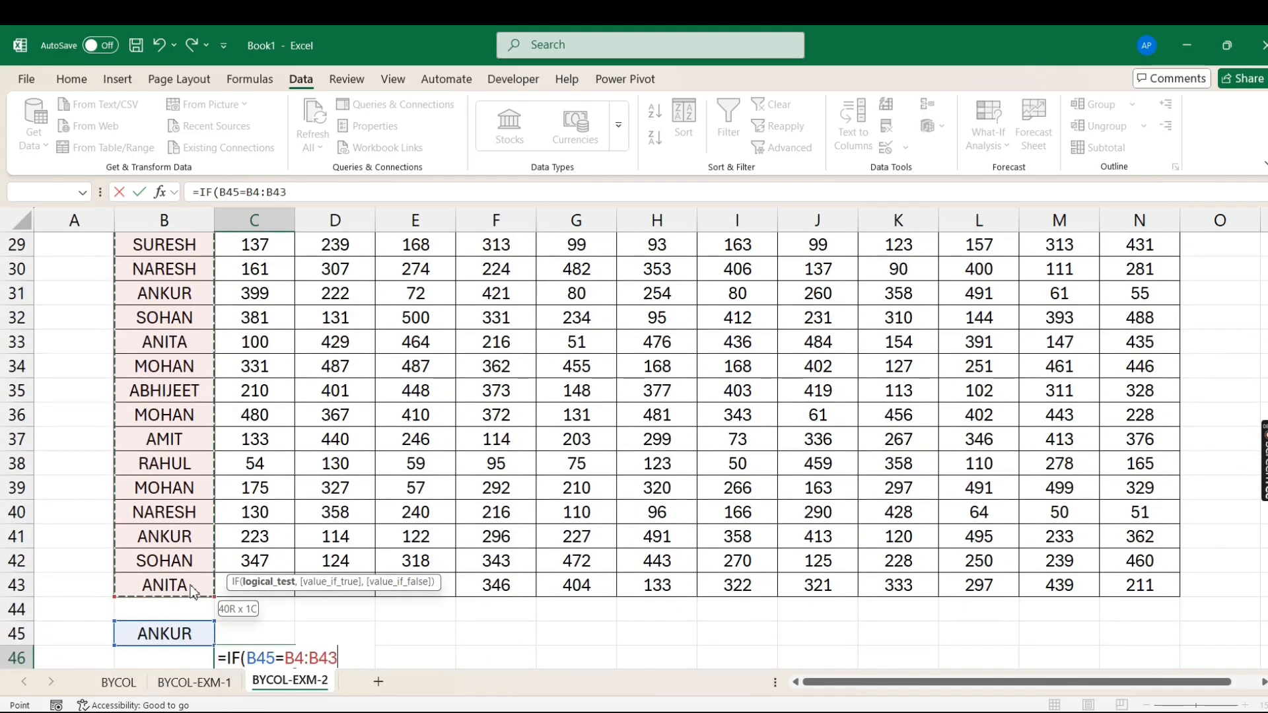
{"action": "scroll", "coordinate": [311, 522], "scroll_direction": "down", "scroll_amount": 1}
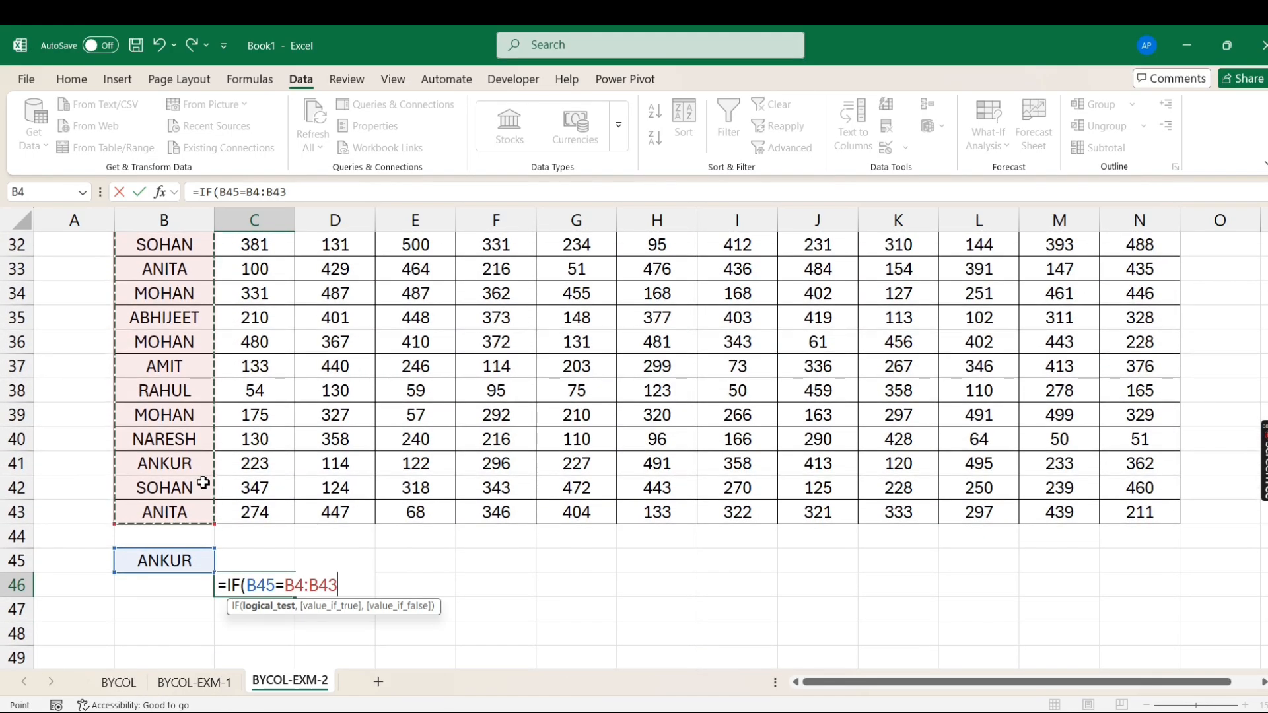
Complete the formula in C46 with the monthly figures as the true value, giving =IF(B45=B4:B43,C4:N43,"").
{"action": "type", "text": ","}
{"action": "scroll", "coordinate": [230, 482], "scroll_direction": "up", "scroll_amount": 10}
{"action": "left_click_drag", "start_coordinate": [254, 318], "coordinate": [1149, 614]}
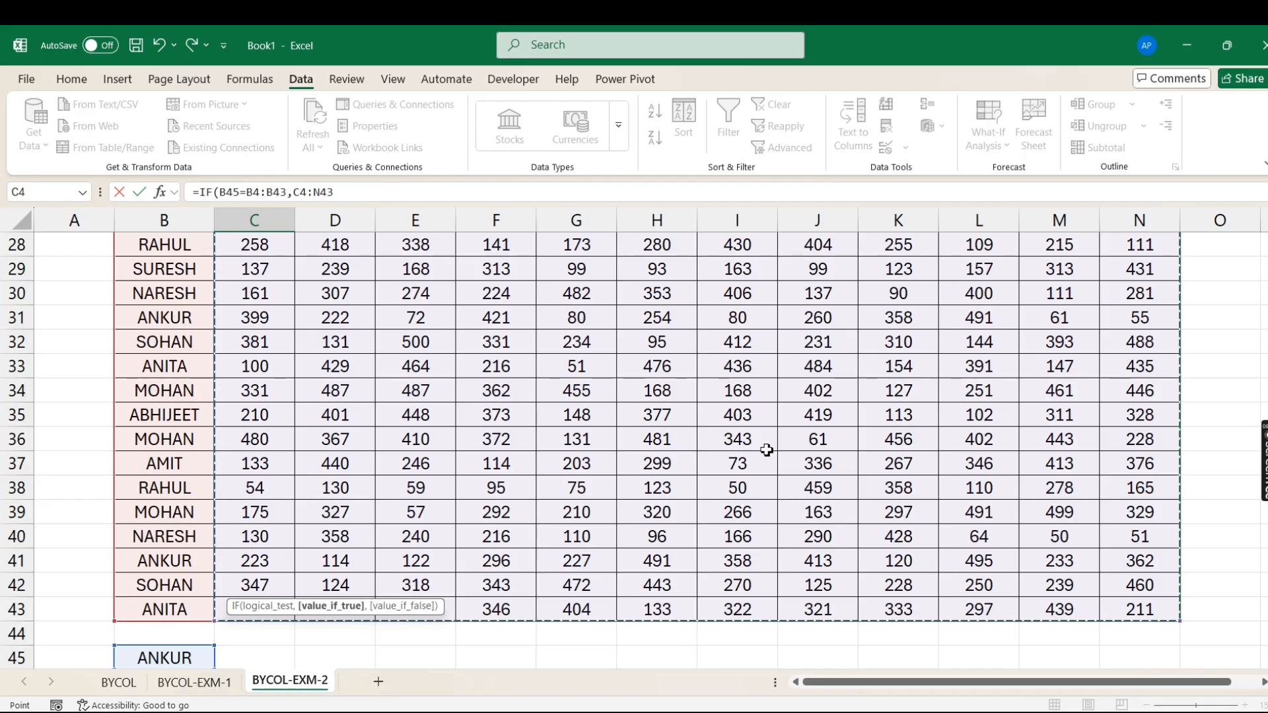
{"action": "scroll", "coordinate": [617, 476], "scroll_direction": "down", "scroll_amount": 1}
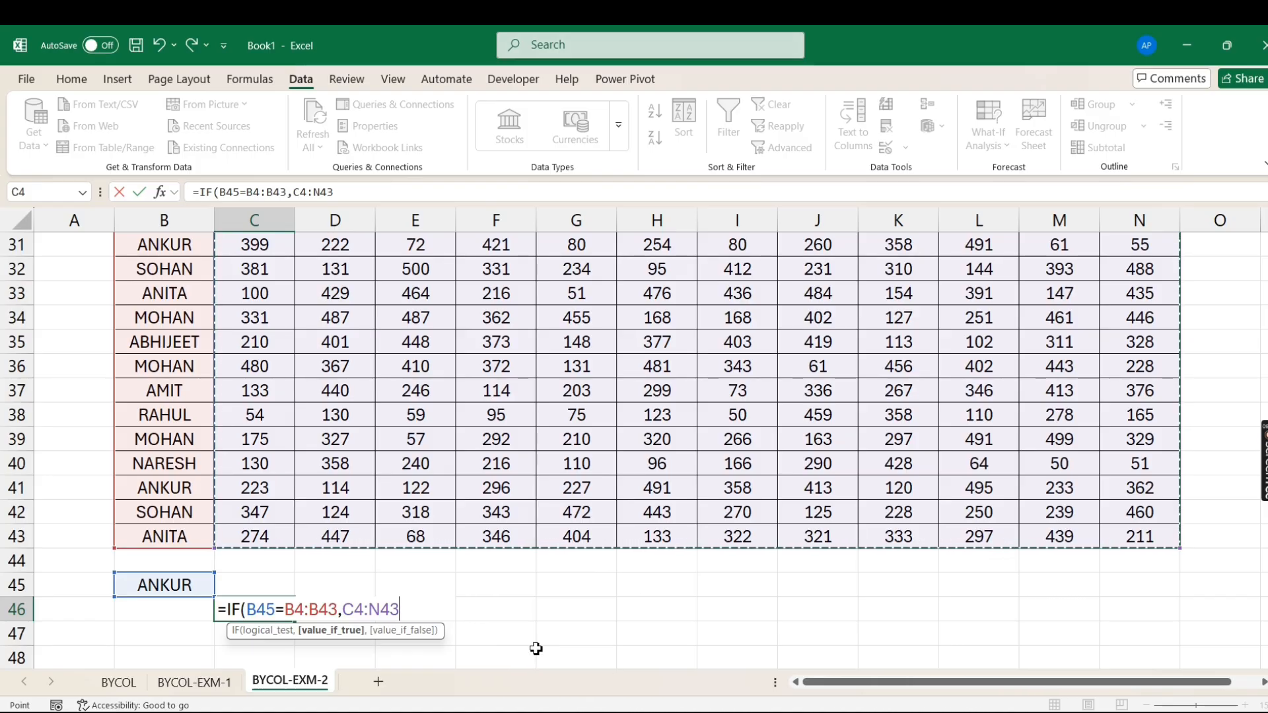
{"action": "type", "text": ",\"\")"}
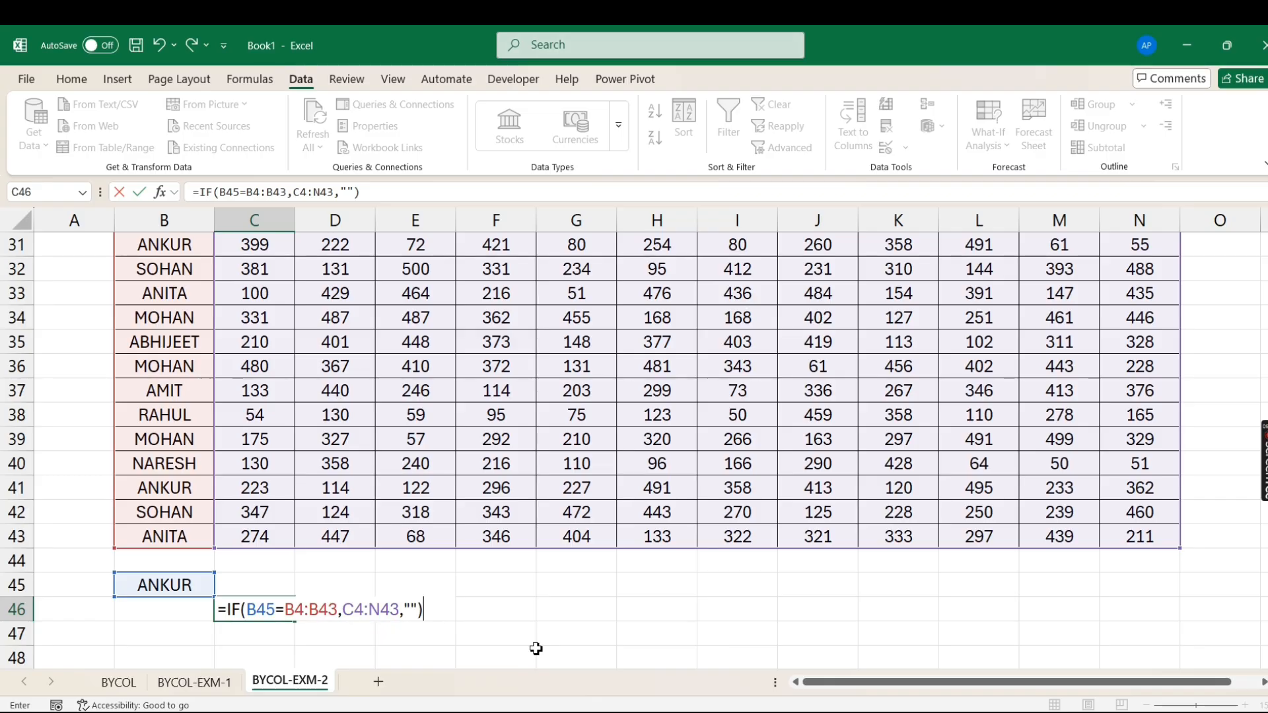
{"action": "key", "text": "Return"}
Examine the spilled IF results below C46, comparing the rows returned for the selected employee with the blank rows.
{"action": "key", "text": "Up"}
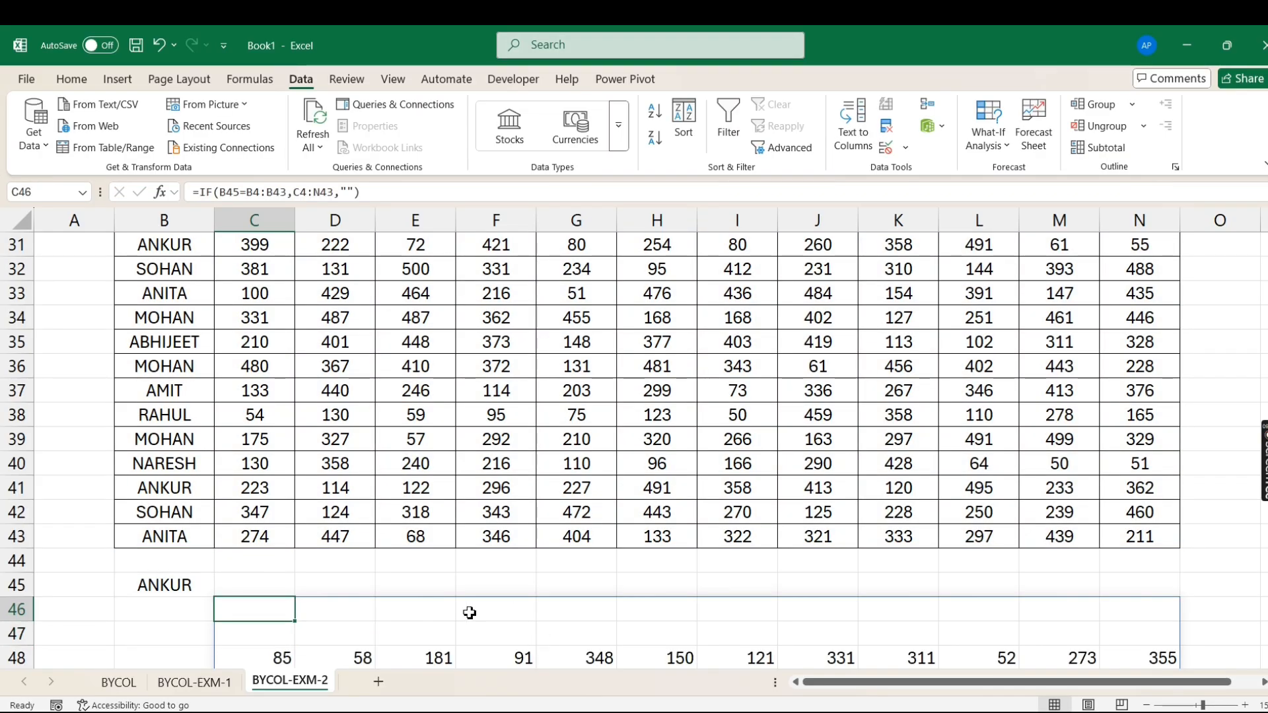
{"action": "scroll", "coordinate": [370, 602], "scroll_direction": "down", "scroll_amount": 3}
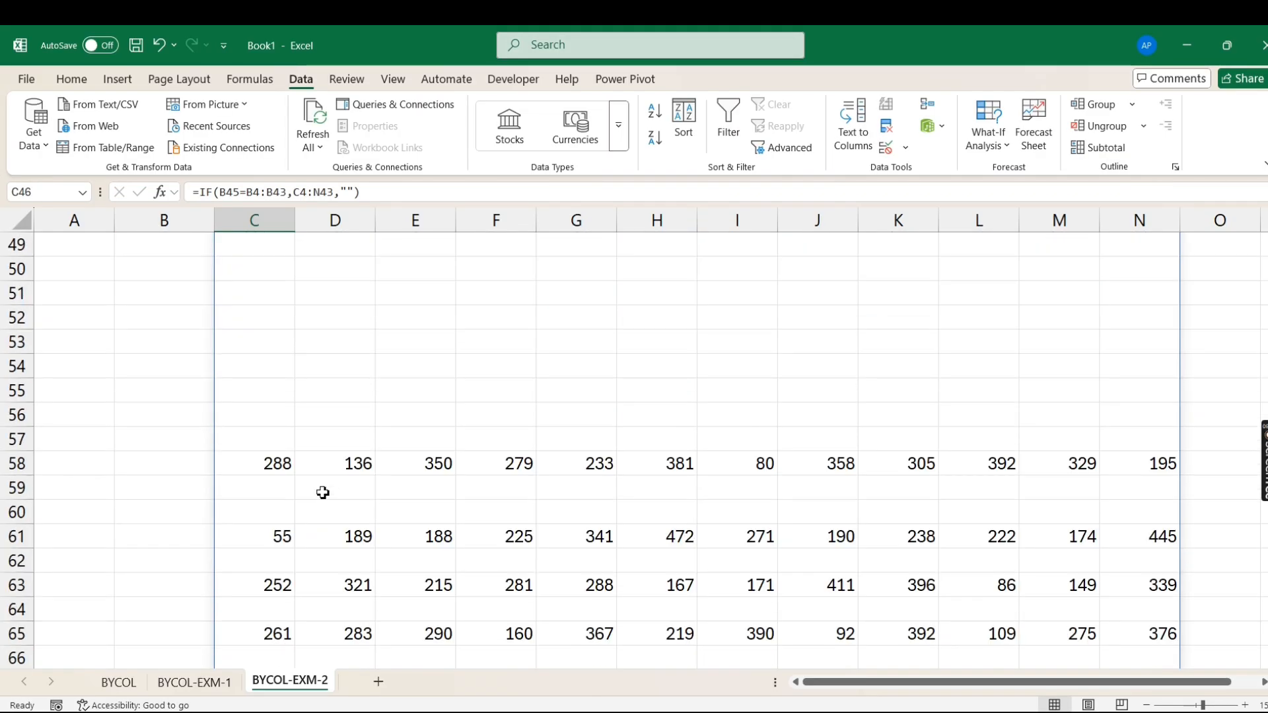
{"action": "scroll", "coordinate": [590, 462], "scroll_direction": "down", "scroll_amount": 3}
{"action": "scroll", "coordinate": [417, 546], "scroll_direction": "down", "scroll_amount": 4}
{"action": "scroll", "coordinate": [422, 544], "scroll_direction": "down", "scroll_amount": 4}
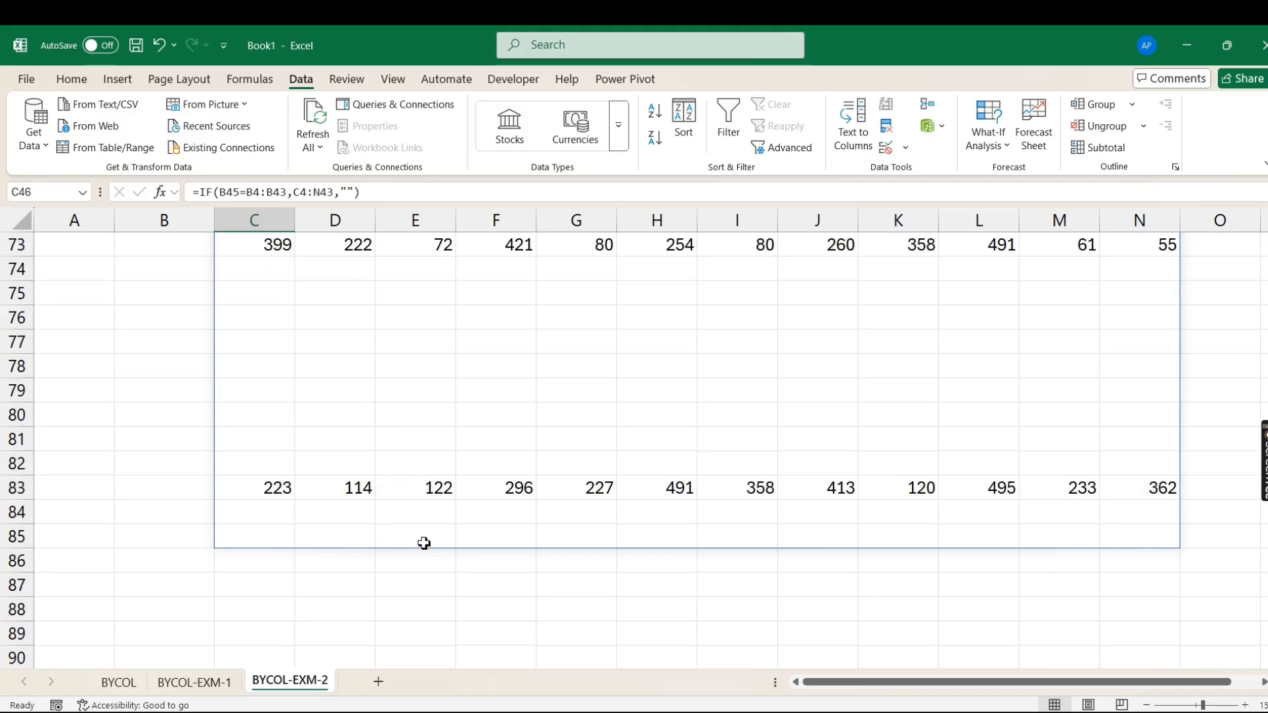
{"action": "scroll", "coordinate": [425, 543], "scroll_direction": "up", "scroll_amount": 11}
{"action": "scroll", "coordinate": [423, 542], "scroll_direction": "up", "scroll_amount": 4}
{"action": "scroll", "coordinate": [422, 541], "scroll_direction": "down", "scroll_amount": 3}
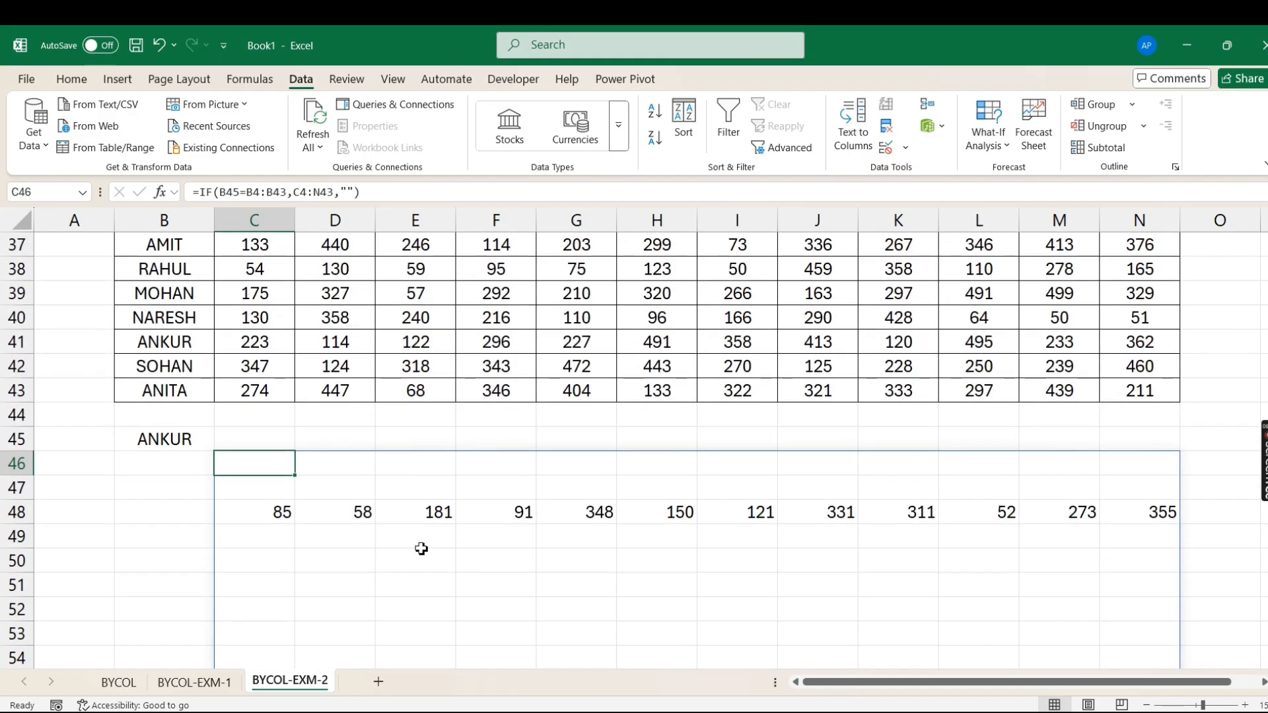
Wrap the IF formula in C46 in BYCOL with SUM, giving =BYCOL(IF(B45=B4:B43,C4:N43,""),SUM).
{"action": "left_click", "coordinate": [202, 192]}
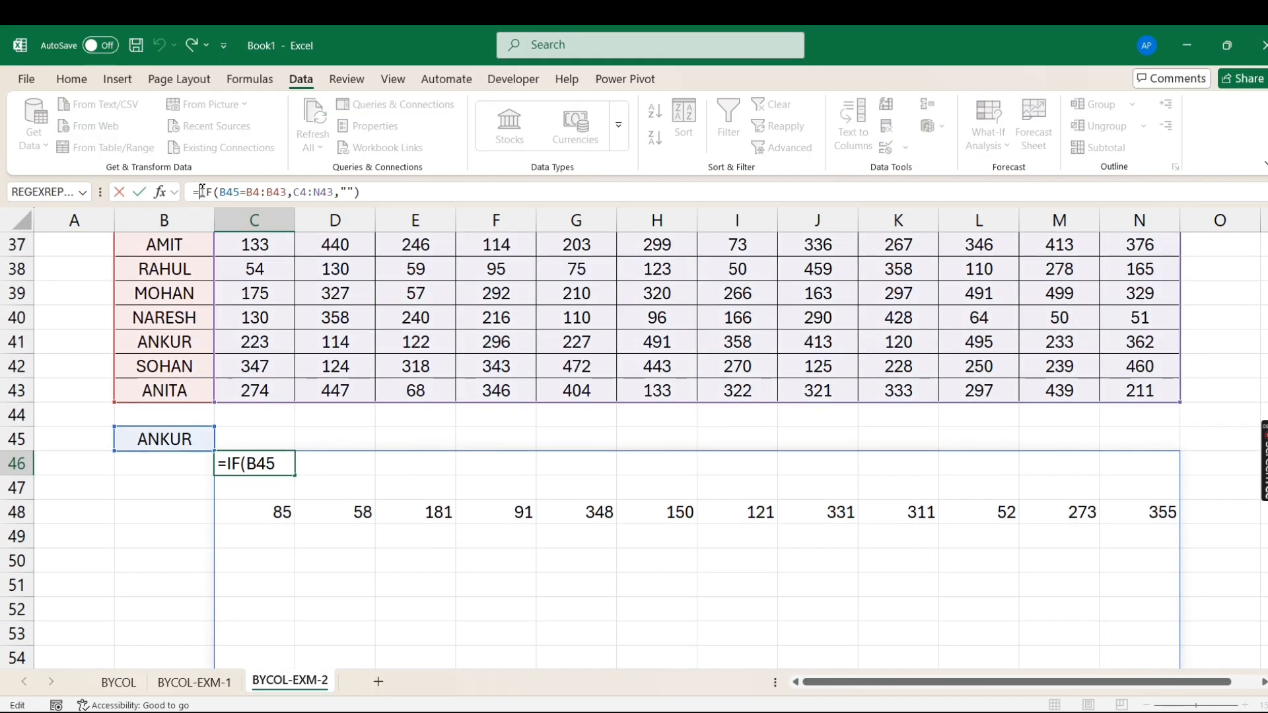
{"action": "type", "text": "BYCOL("}
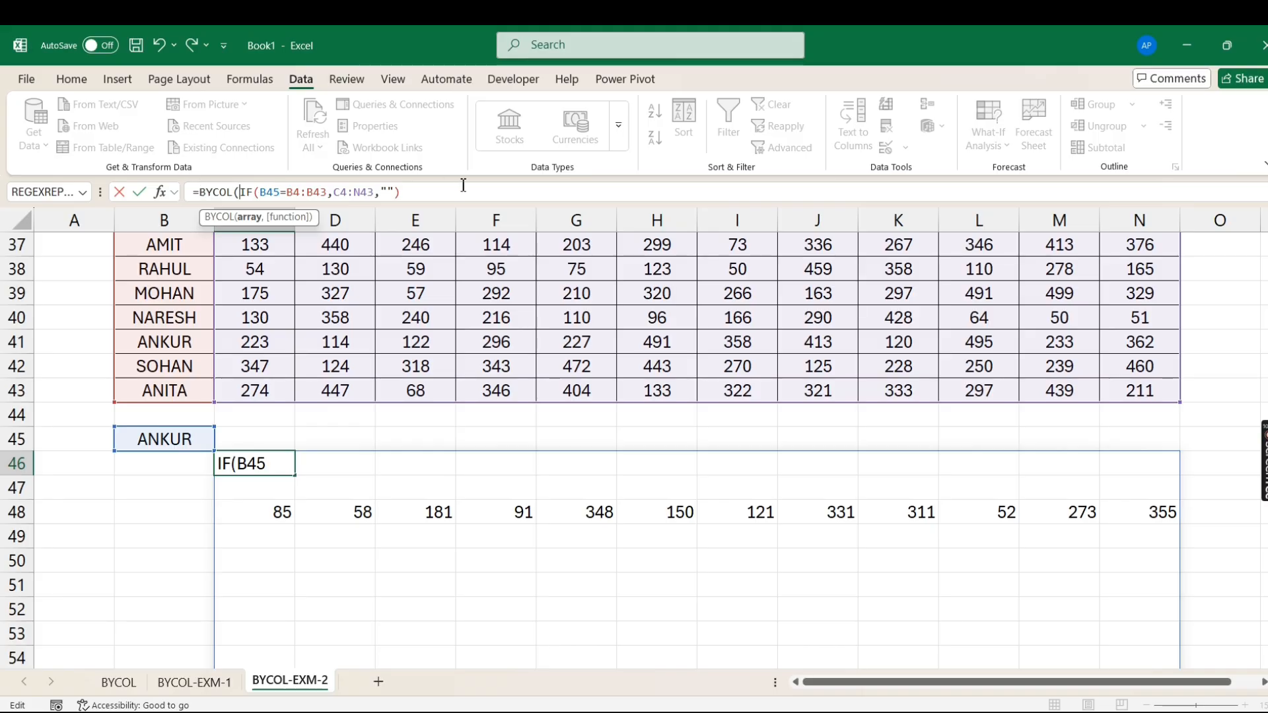
{"action": "left_click", "coordinate": [437, 192]}
{"action": "type", "text": ",SUM"}
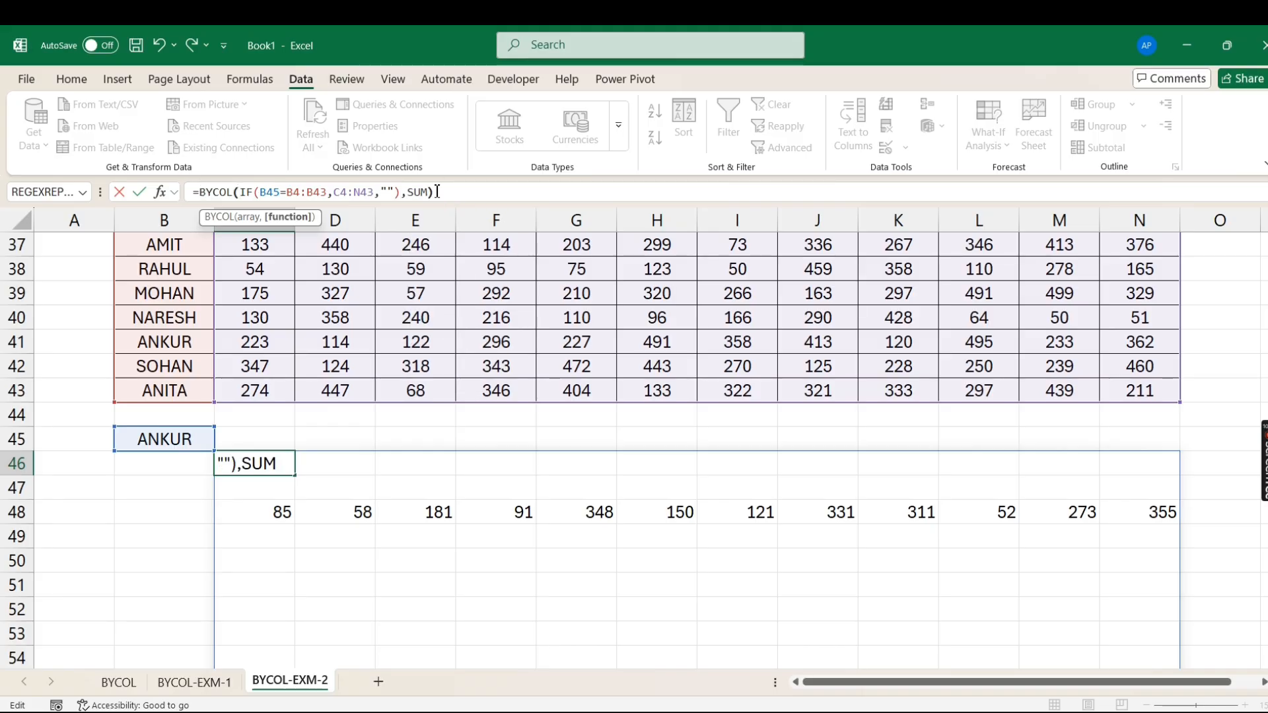
{"action": "key", "text": "Return"}
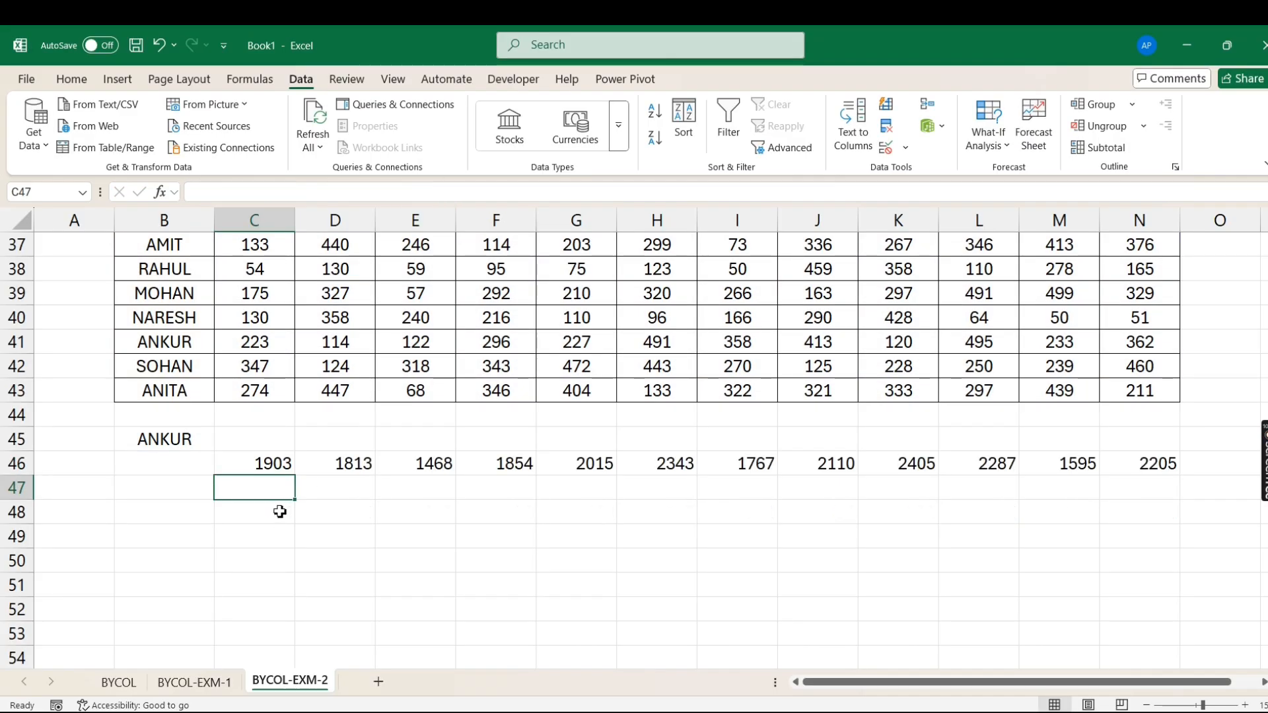
Compare the monthly totals in row 46 with the FILTER-based totals on the BYCOL-EXM-1 sheet.
{"action": "left_click_drag", "start_coordinate": [283, 460], "coordinate": [1131, 474]}
{"action": "left_click", "coordinate": [195, 682]}
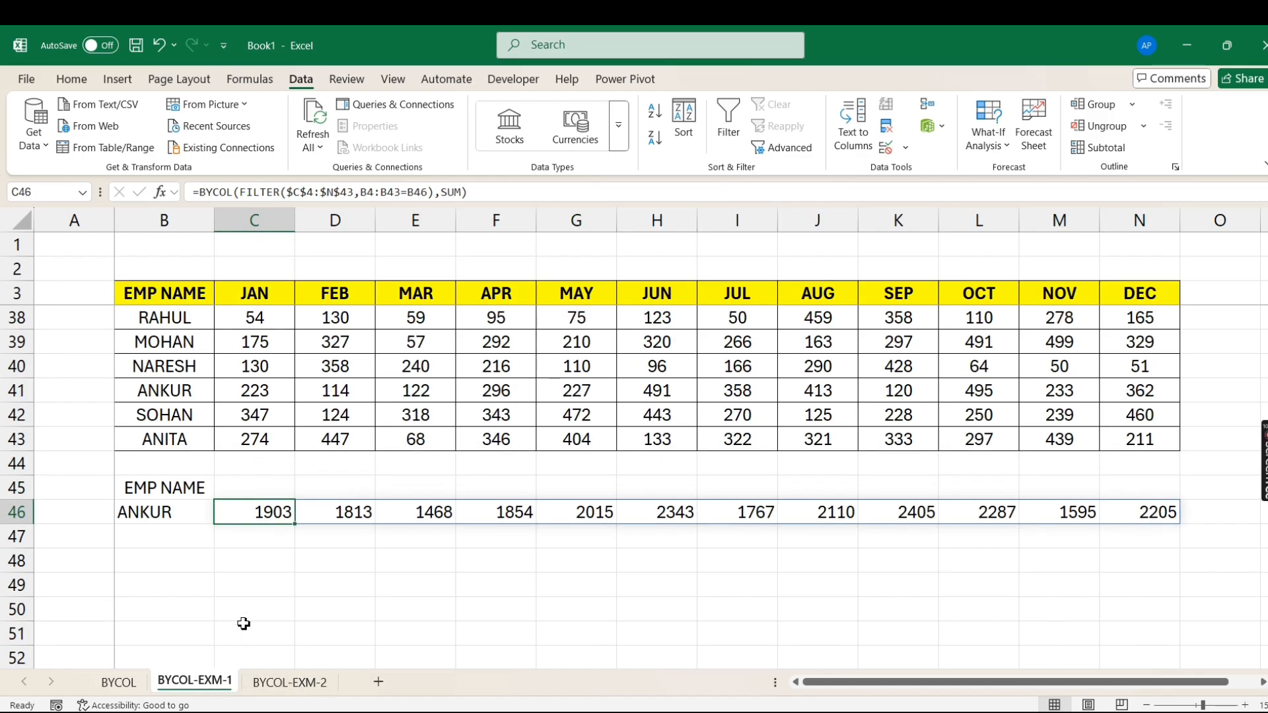
{"action": "left_click_drag", "start_coordinate": [271, 510], "coordinate": [1116, 508]}
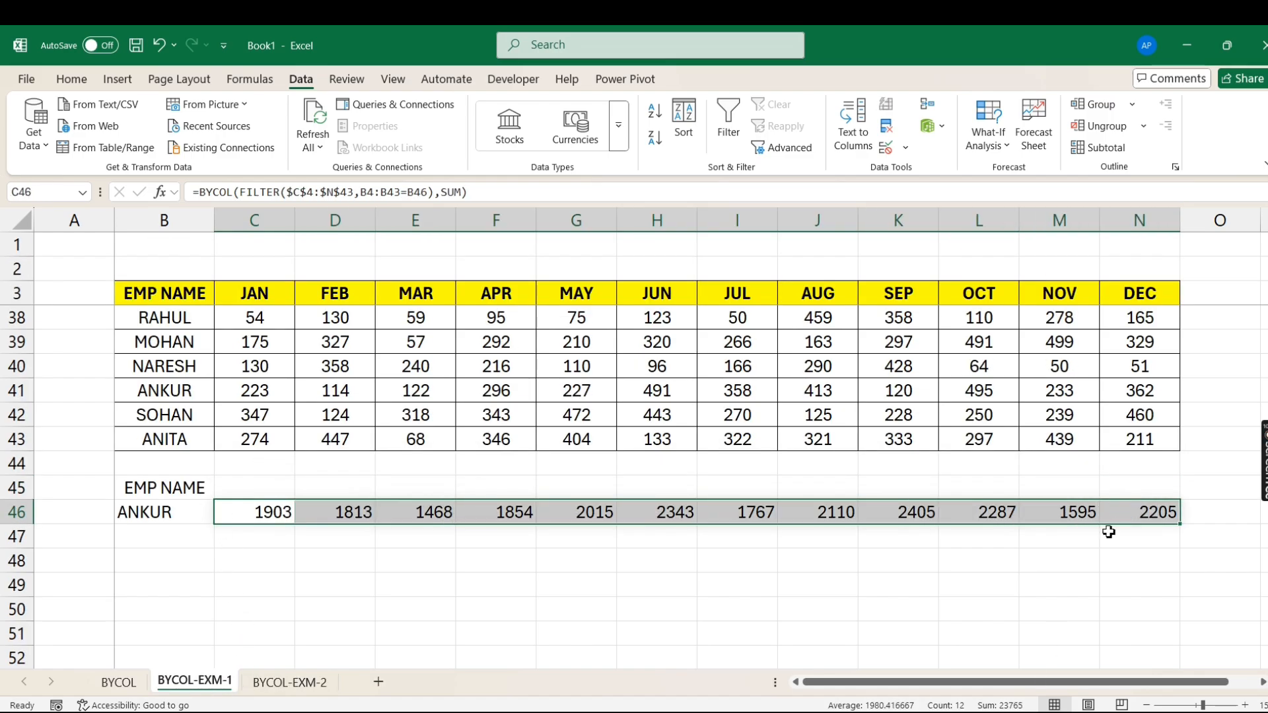
{"action": "left_click", "coordinate": [298, 685]}
{"action": "left_click", "coordinate": [273, 467]}
Choose two other employees in turn from the B45 dropdown to test the BYCOL totals, and select C46.
{"action": "left_click", "coordinate": [186, 421]}
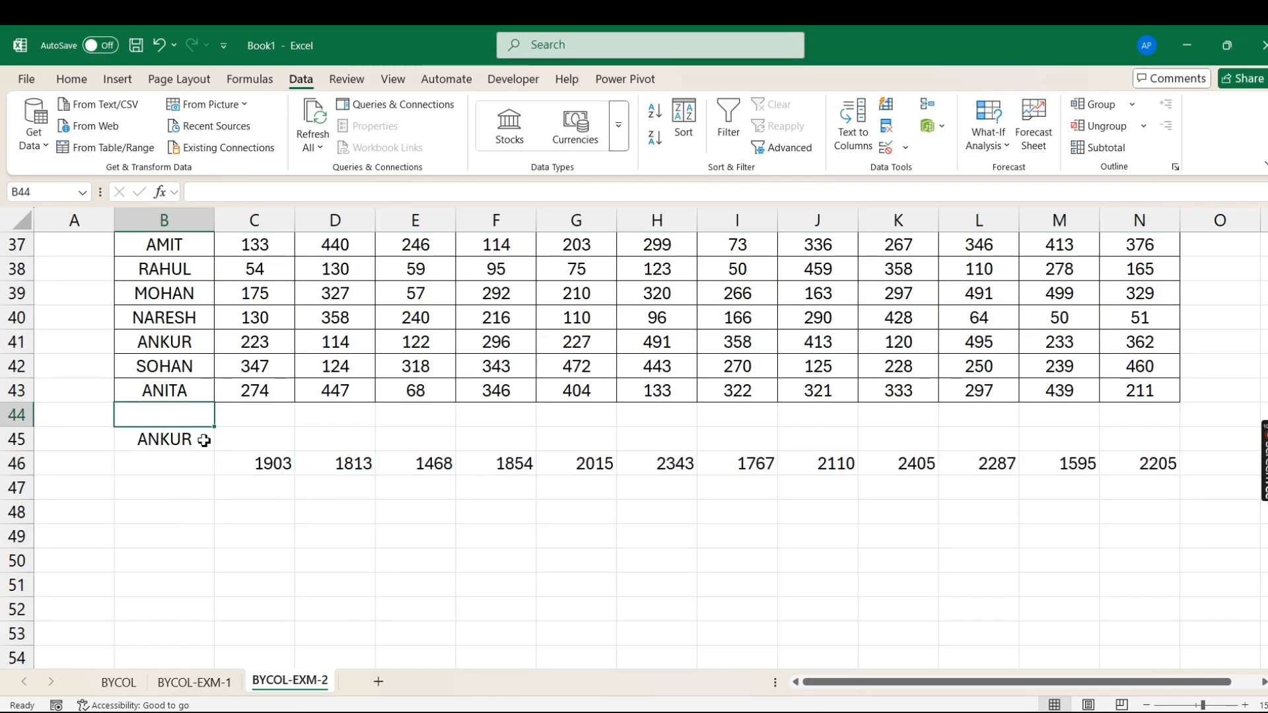
{"action": "left_click", "coordinate": [204, 439]}
{"action": "left_click", "coordinate": [222, 442]}
{"action": "left_click", "coordinate": [147, 545]}
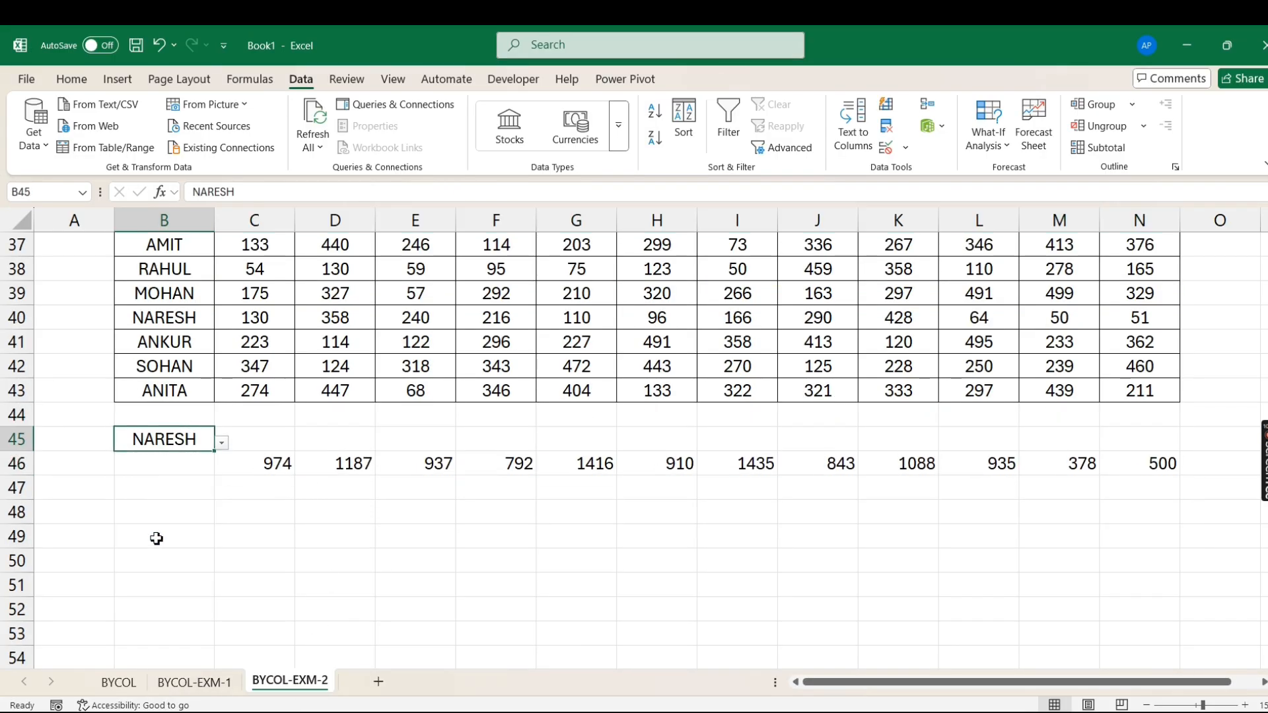
{"action": "left_click", "coordinate": [221, 443]}
{"action": "left_click", "coordinate": [275, 468]}
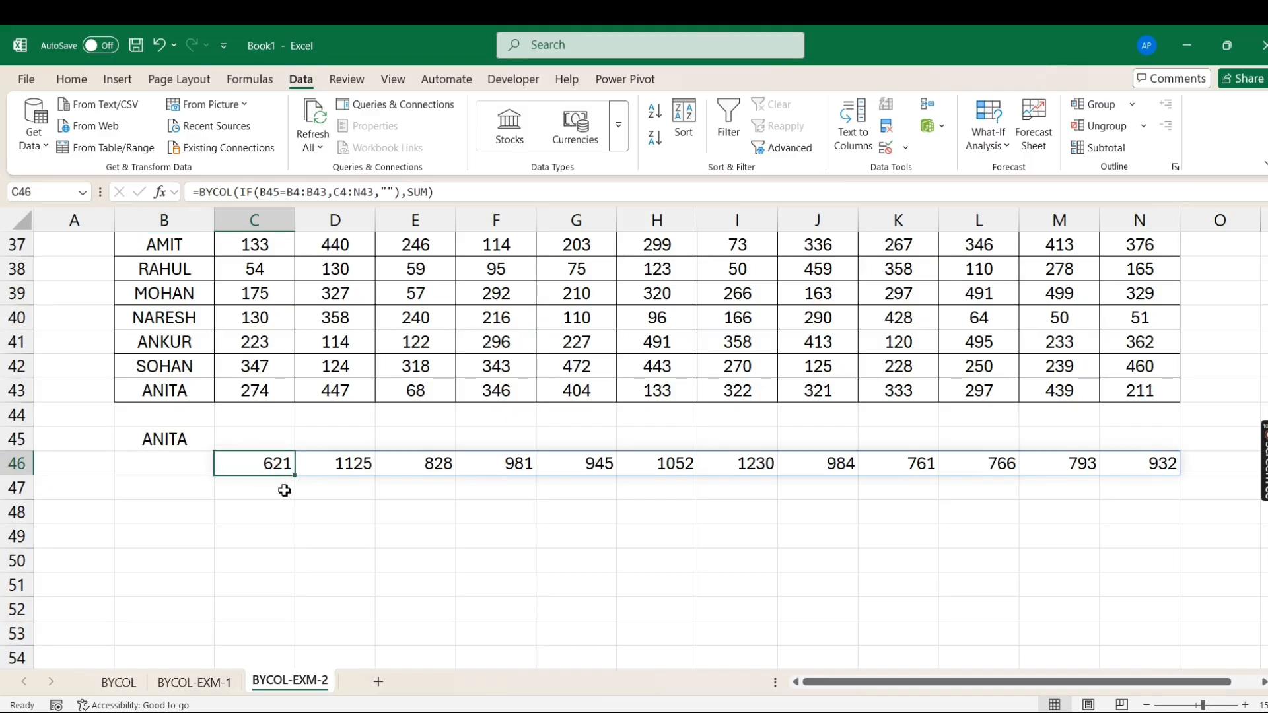
Examine the month headers and employee rows of the table against the selected employee's totals in row 46.
{"action": "scroll", "coordinate": [284, 490], "scroll_direction": "up", "scroll_amount": 11}
{"action": "scroll", "coordinate": [304, 396], "scroll_direction": "down", "scroll_amount": 6}
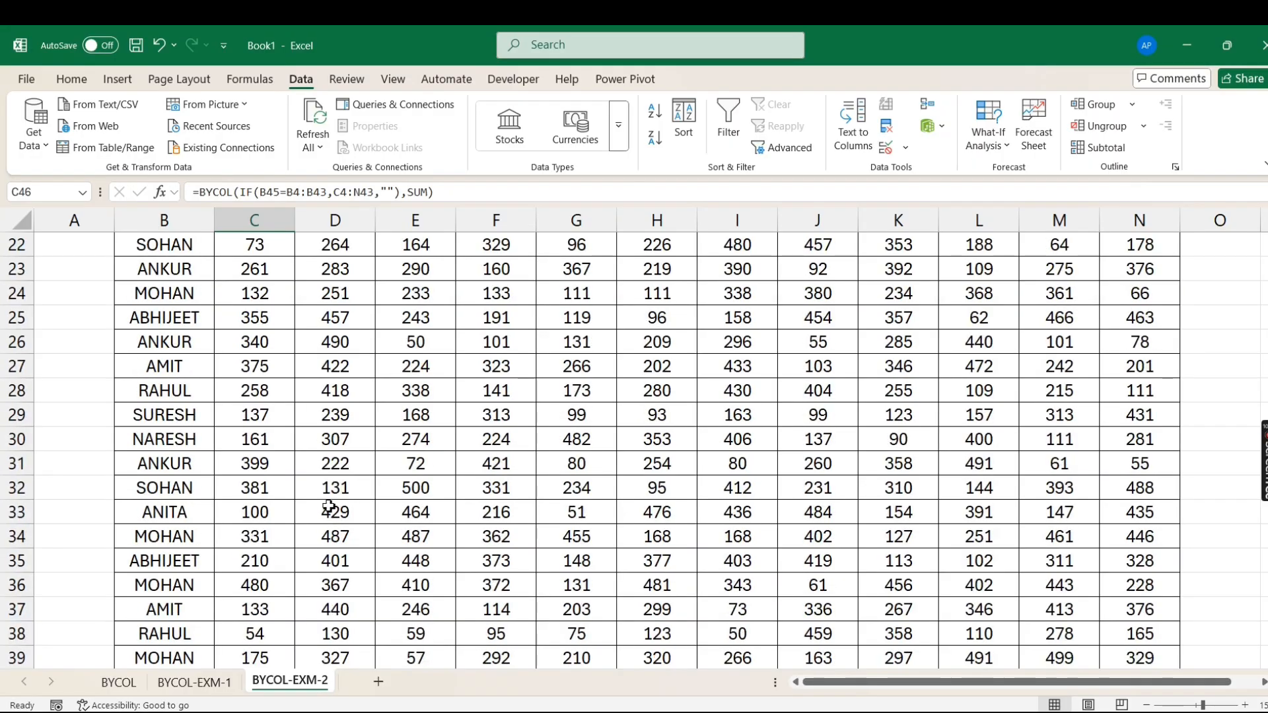
{"action": "scroll", "coordinate": [328, 507], "scroll_direction": "down", "scroll_amount": 3}
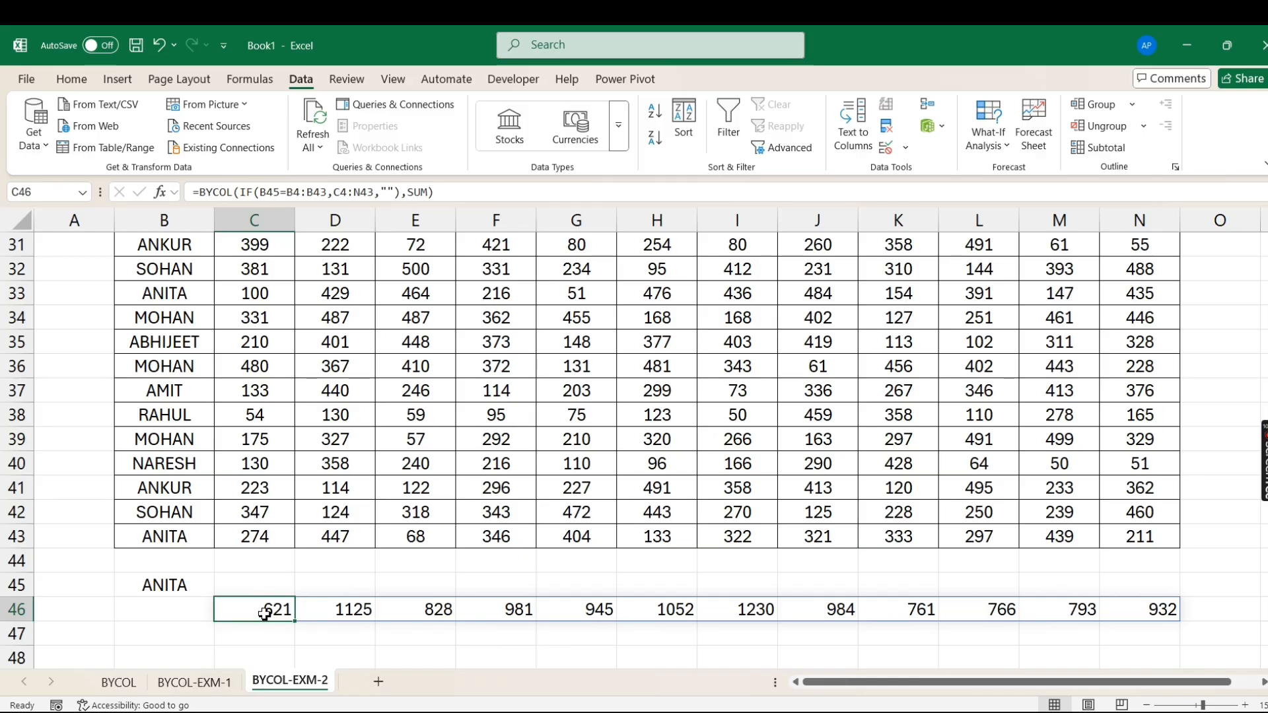
{"action": "scroll", "coordinate": [264, 611], "scroll_direction": "up", "scroll_amount": 6}
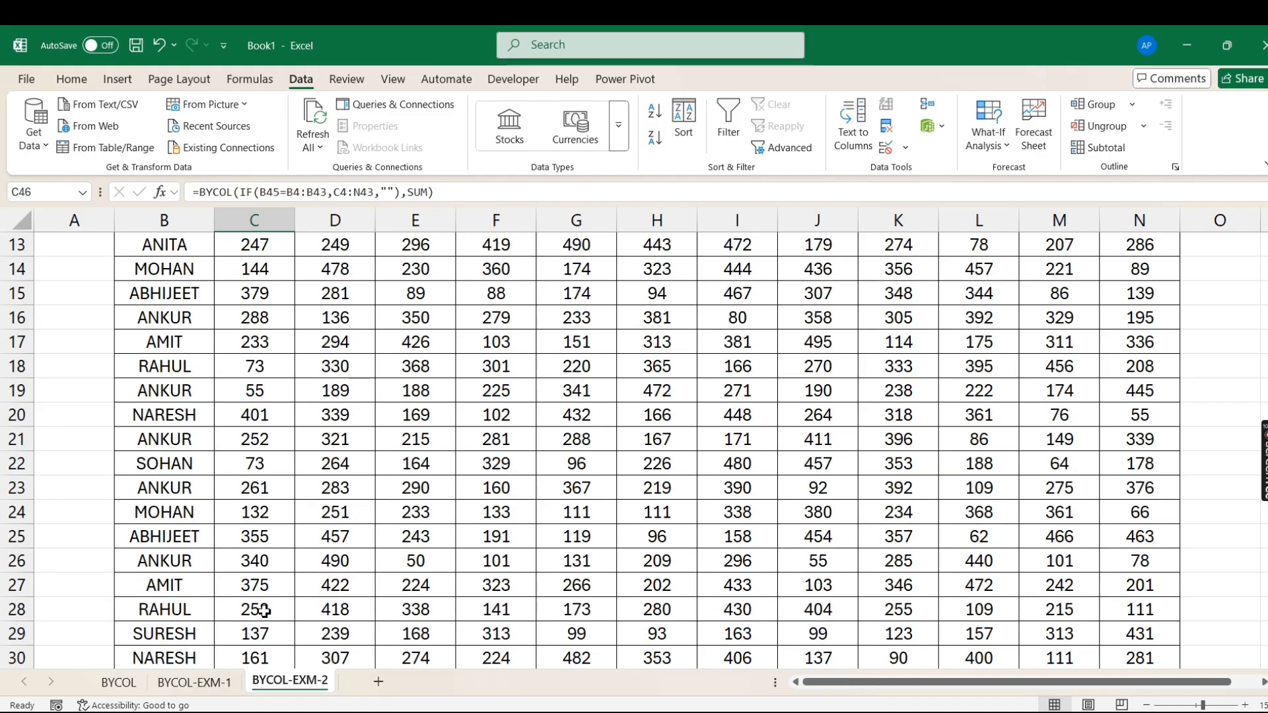
{"action": "scroll", "coordinate": [273, 364], "scroll_direction": "up", "scroll_amount": 4}
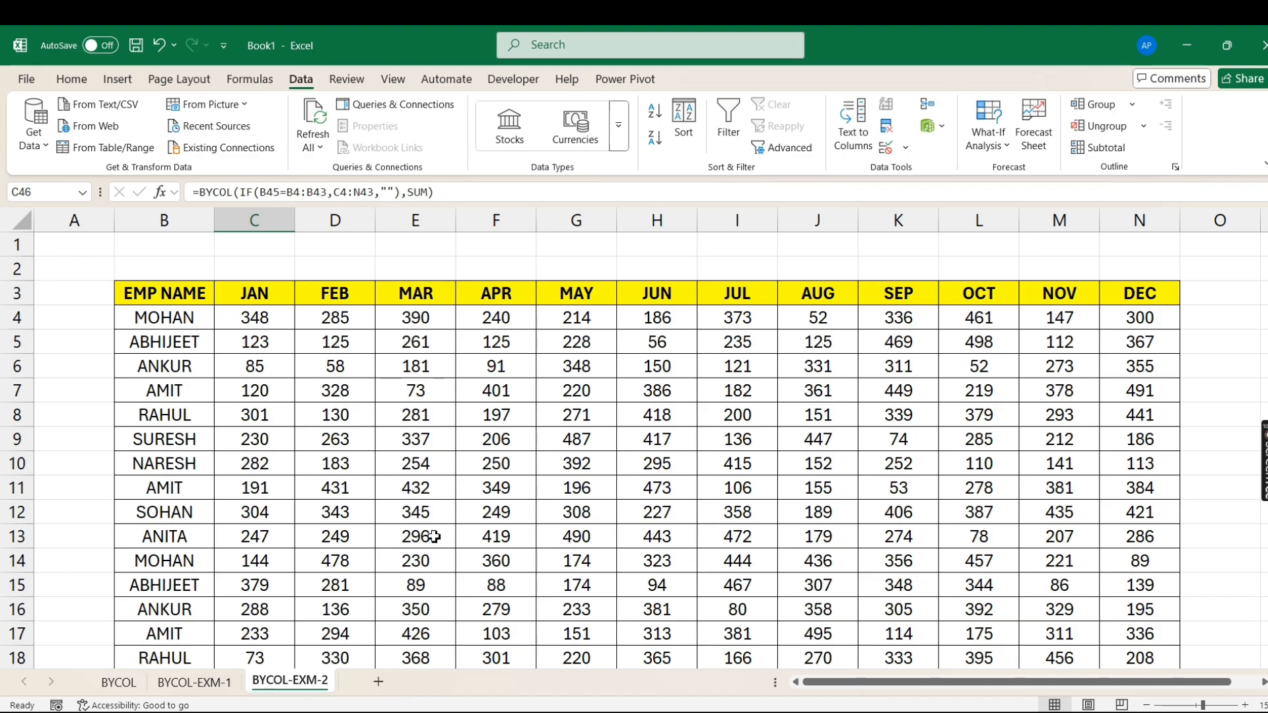
{"action": "scroll", "coordinate": [297, 552], "scroll_direction": "down", "scroll_amount": 11}
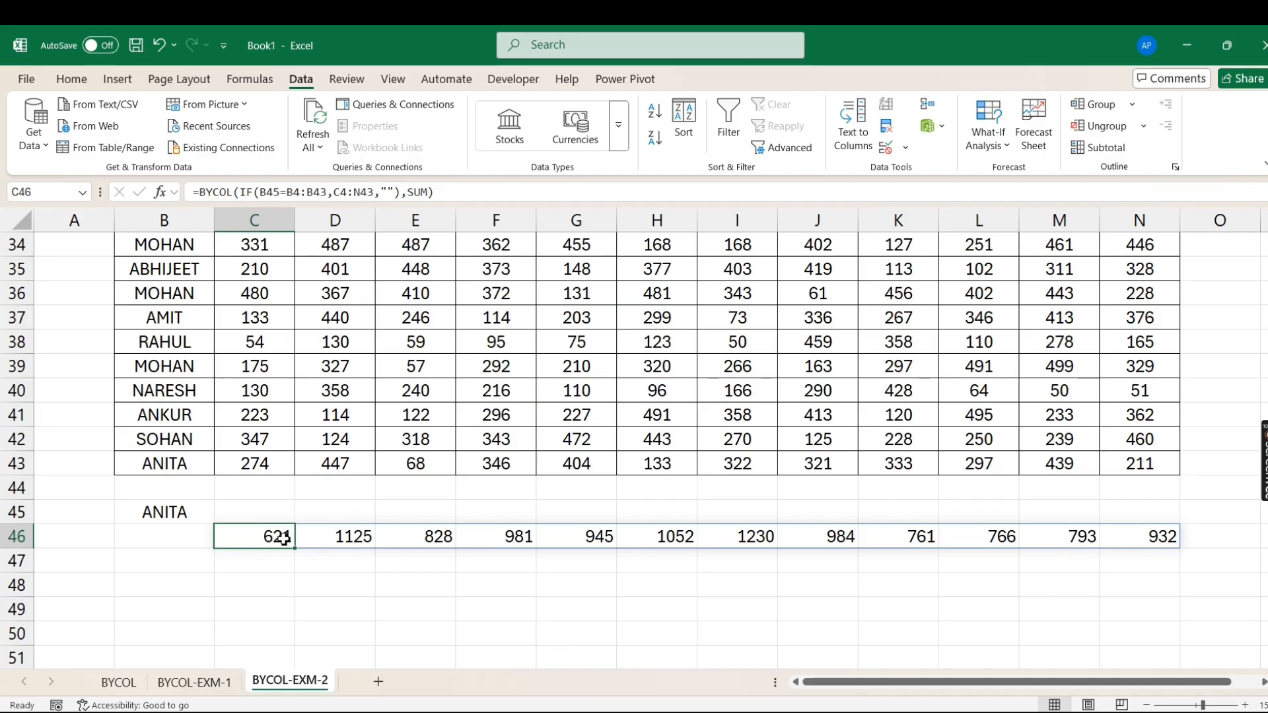
{"action": "scroll", "coordinate": [284, 536], "scroll_direction": "up", "scroll_amount": 7}
{"action": "scroll", "coordinate": [292, 448], "scroll_direction": "down", "scroll_amount": 5}
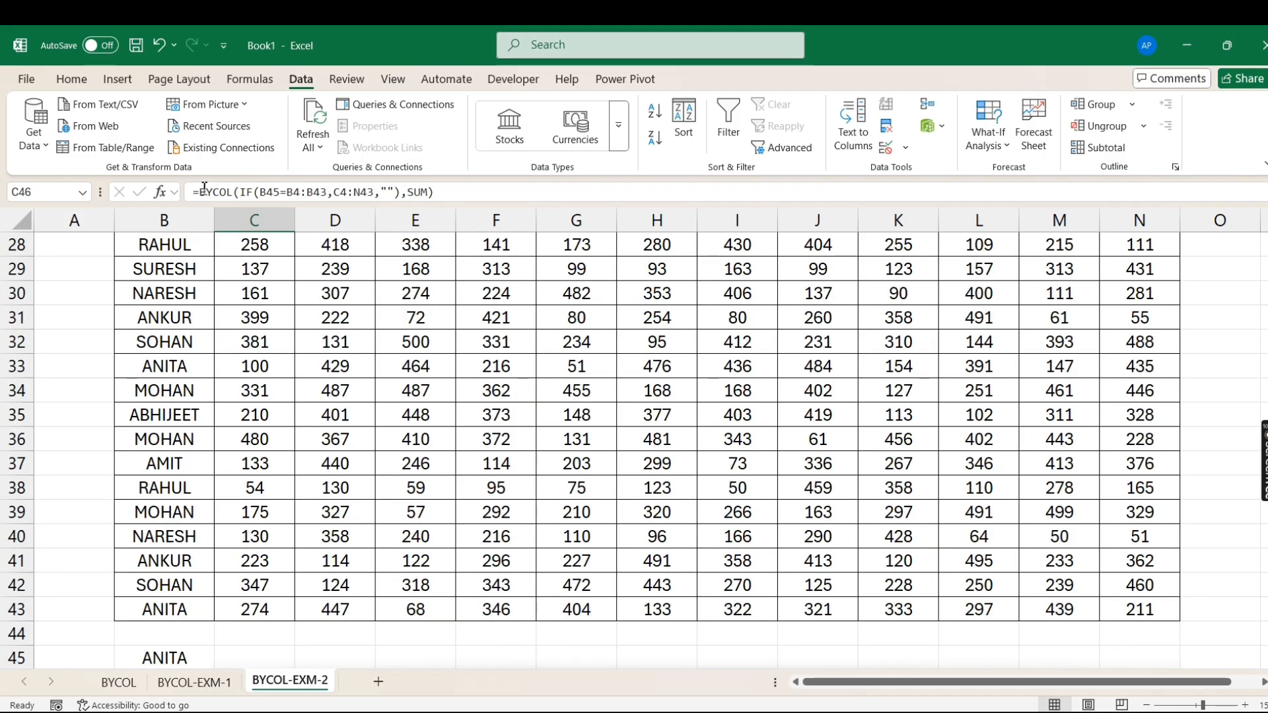
Wrap the BYCOL formula in C46 in a FILTER function with the month headers C3:N3 as its array.
{"action": "left_click", "coordinate": [204, 188]}
{"action": "type", "text": "FILTER("}
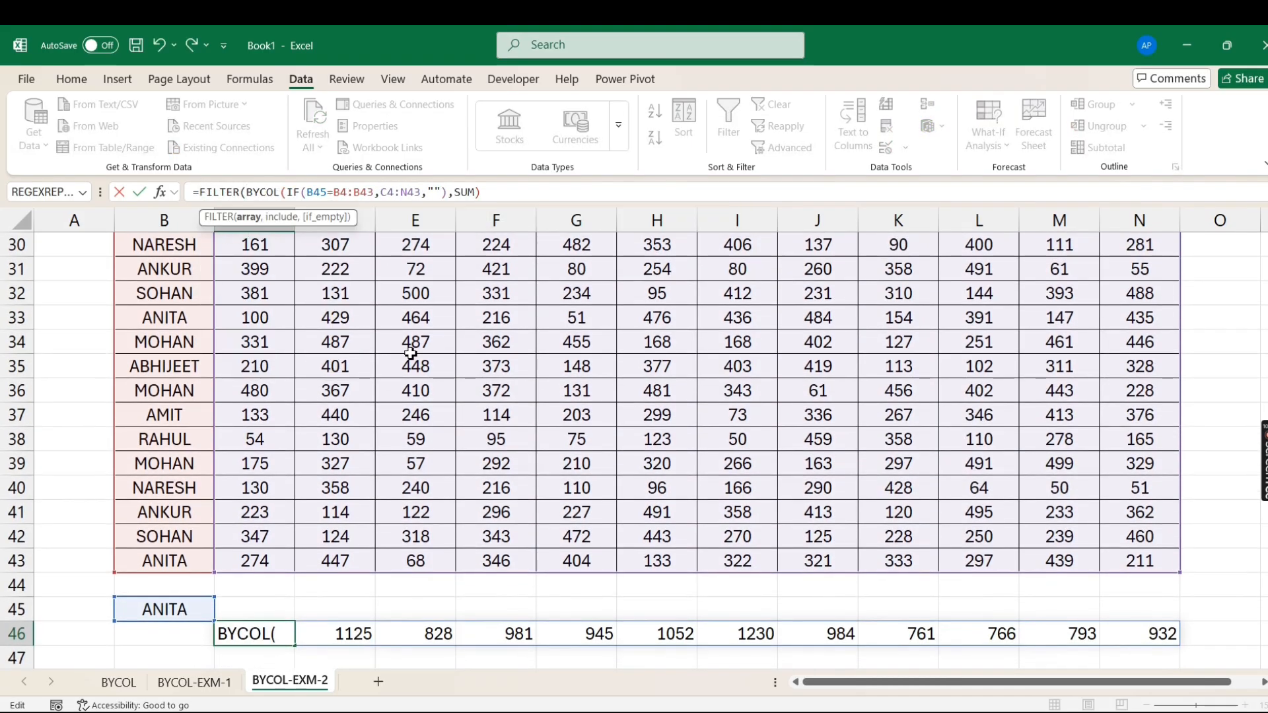
{"action": "scroll", "coordinate": [410, 353], "scroll_direction": "up", "scroll_amount": 10}
{"action": "left_click_drag", "start_coordinate": [276, 284], "coordinate": [1127, 297]}
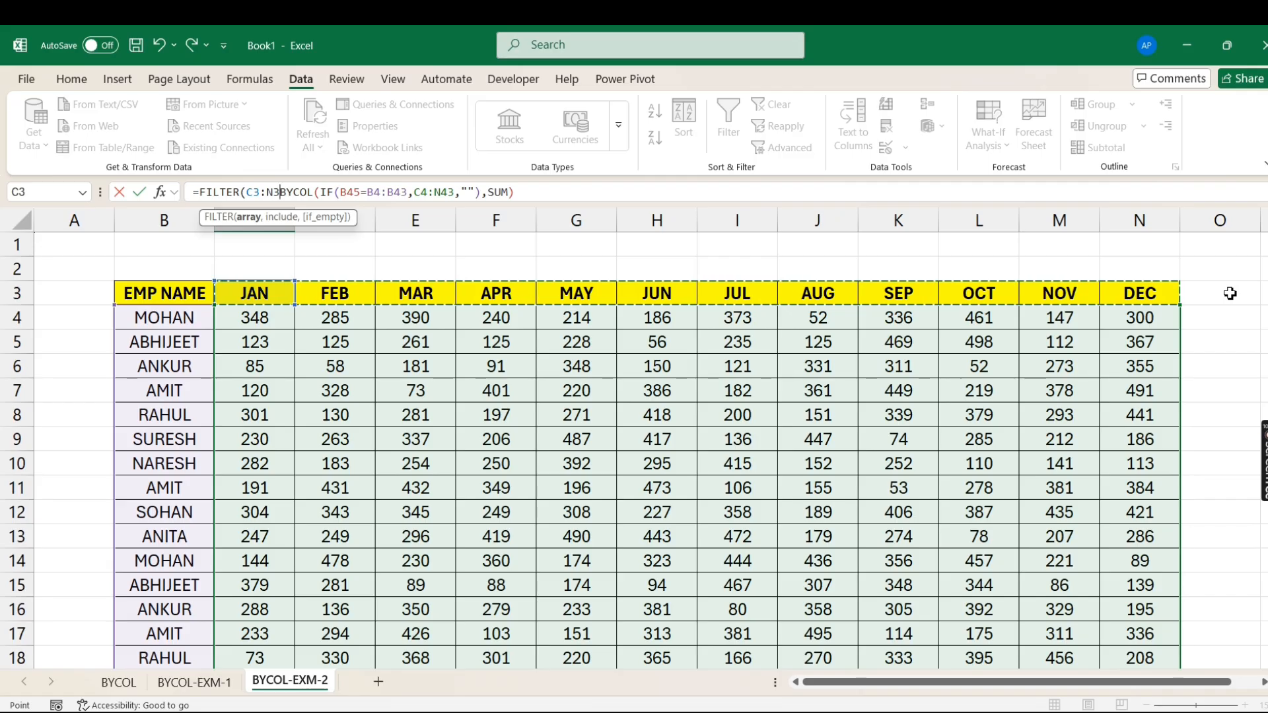
{"action": "type", "text": ","}
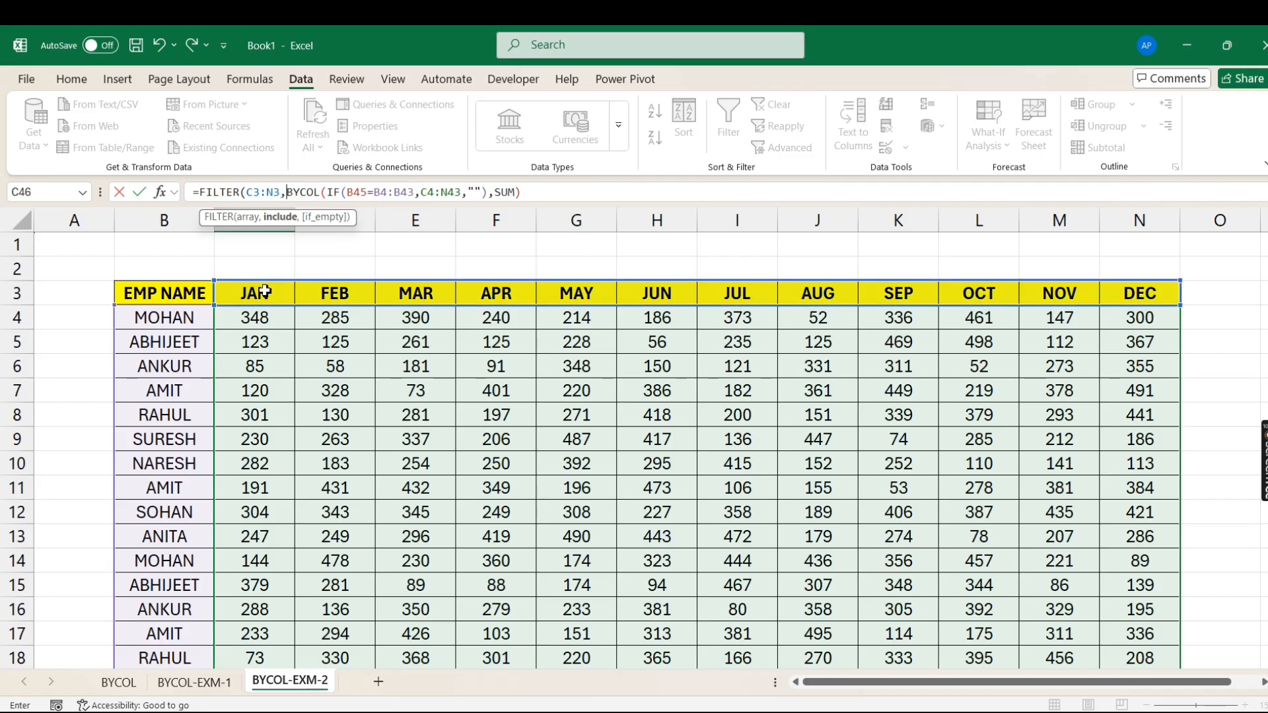
Complete the FILTER condition in C46 with totals of at least 1000, giving =FILTER(C3:N3,BYCOL(IF(B45=B4:B43,C4:N43,""),SUM)>=1000).
{"action": "scroll", "coordinate": [538, 504], "scroll_direction": "down", "scroll_amount": 5}
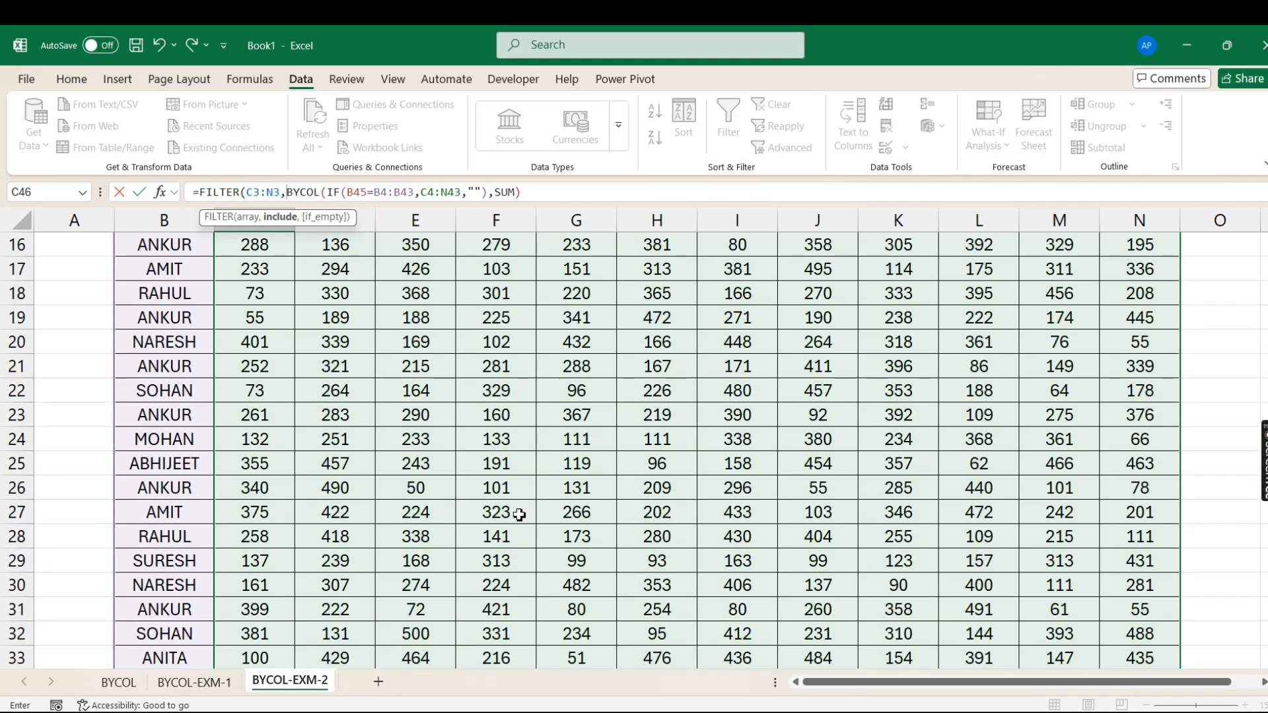
{"action": "scroll", "coordinate": [520, 513], "scroll_direction": "down", "scroll_amount": 6}
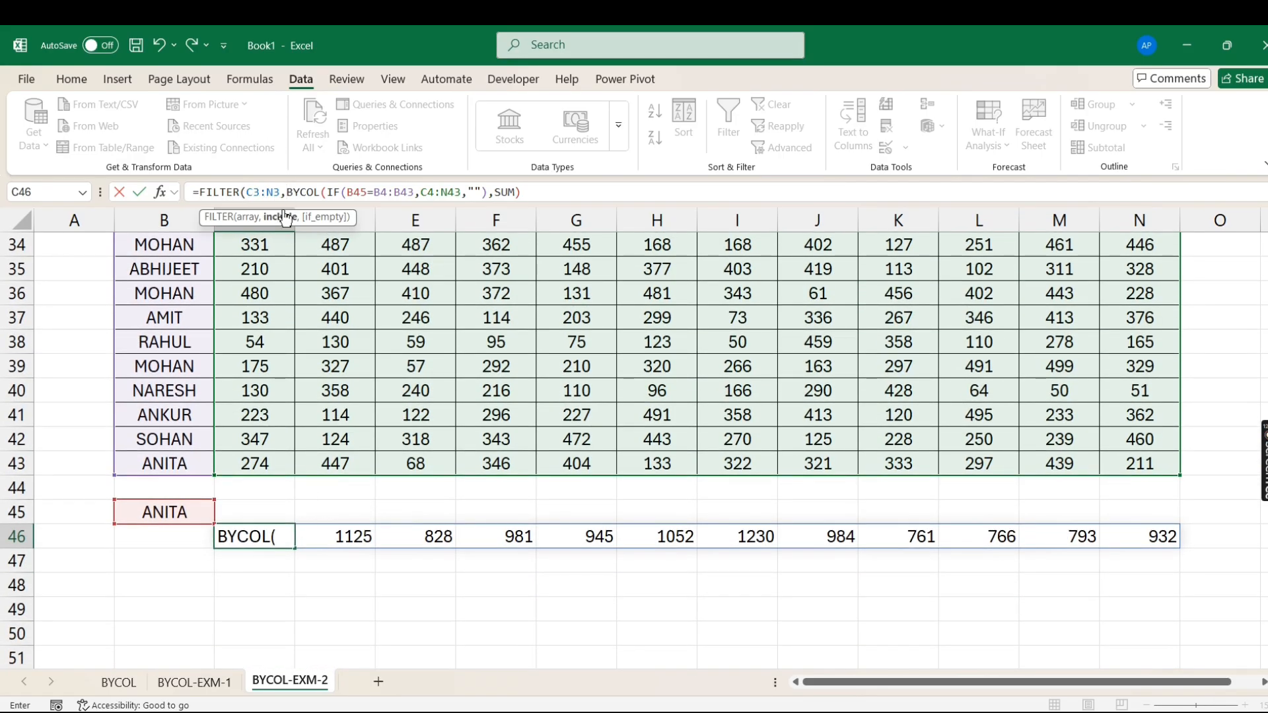
{"action": "scroll", "coordinate": [292, 255], "scroll_direction": "up", "scroll_amount": 11}
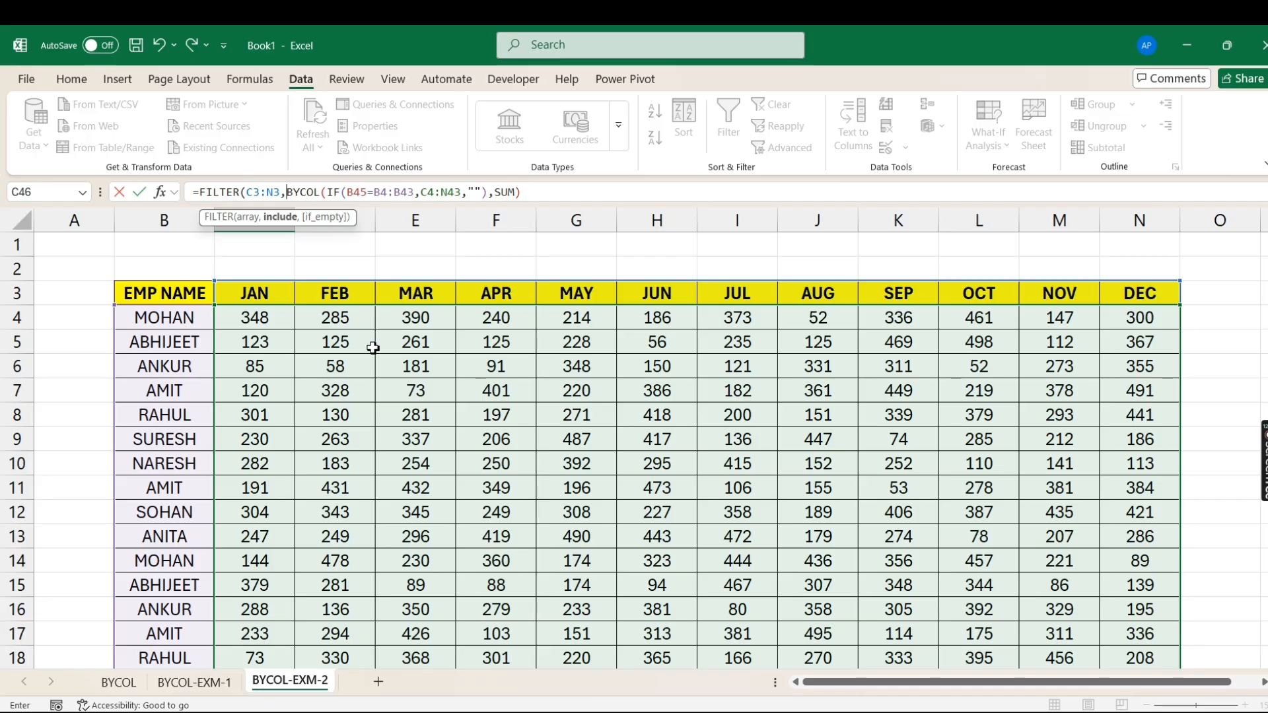
{"action": "scroll", "coordinate": [375, 374], "scroll_direction": "down", "scroll_amount": 1}
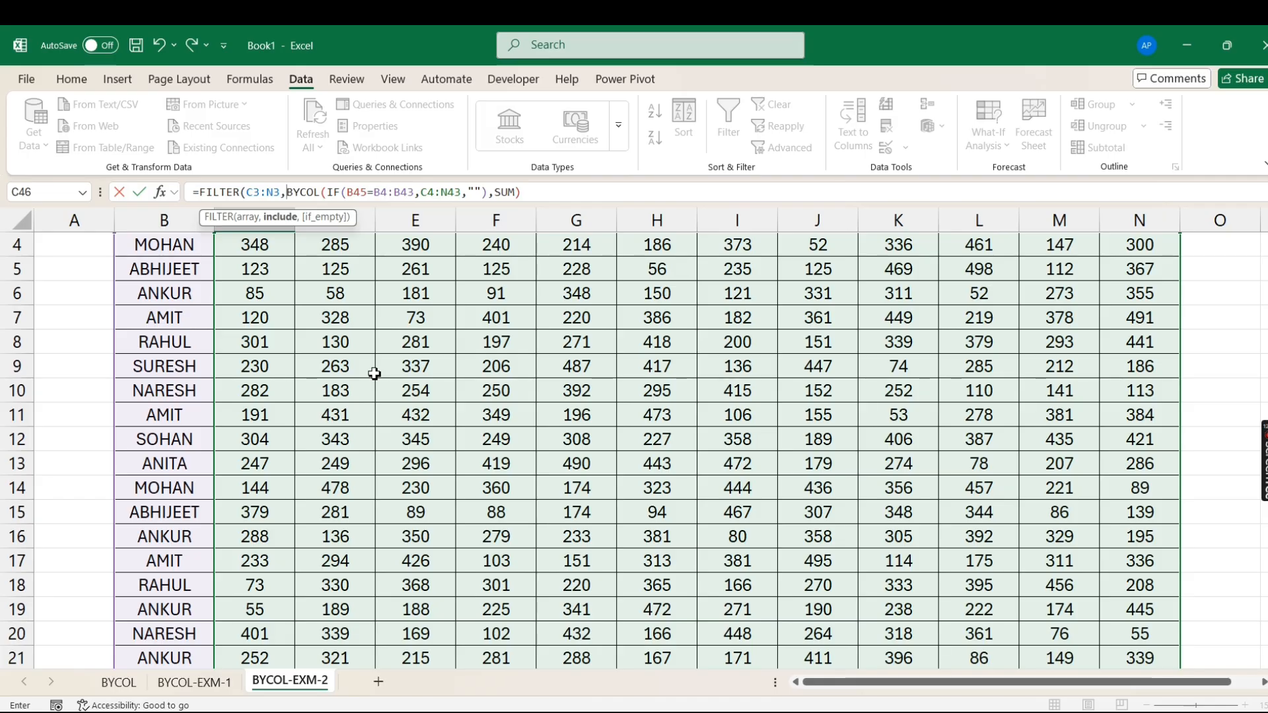
{"action": "scroll", "coordinate": [375, 374], "scroll_direction": "down", "scroll_amount": 11}
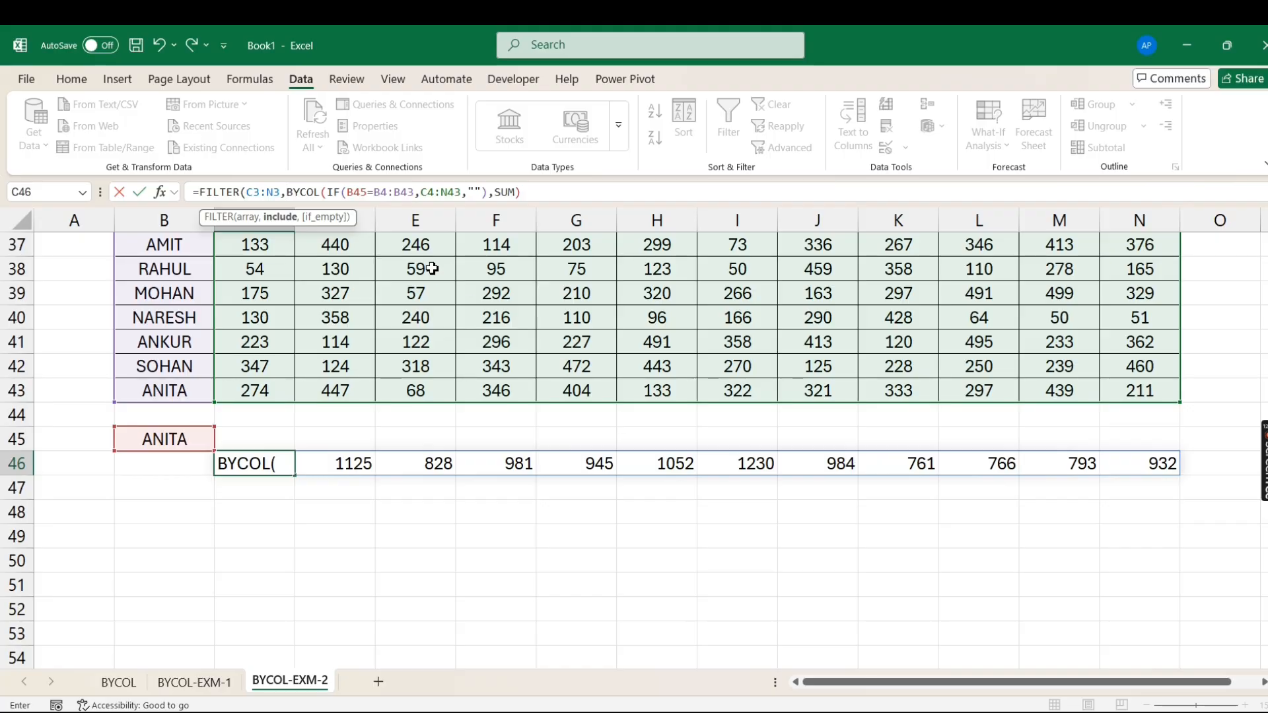
{"action": "left_click", "coordinate": [541, 193]}
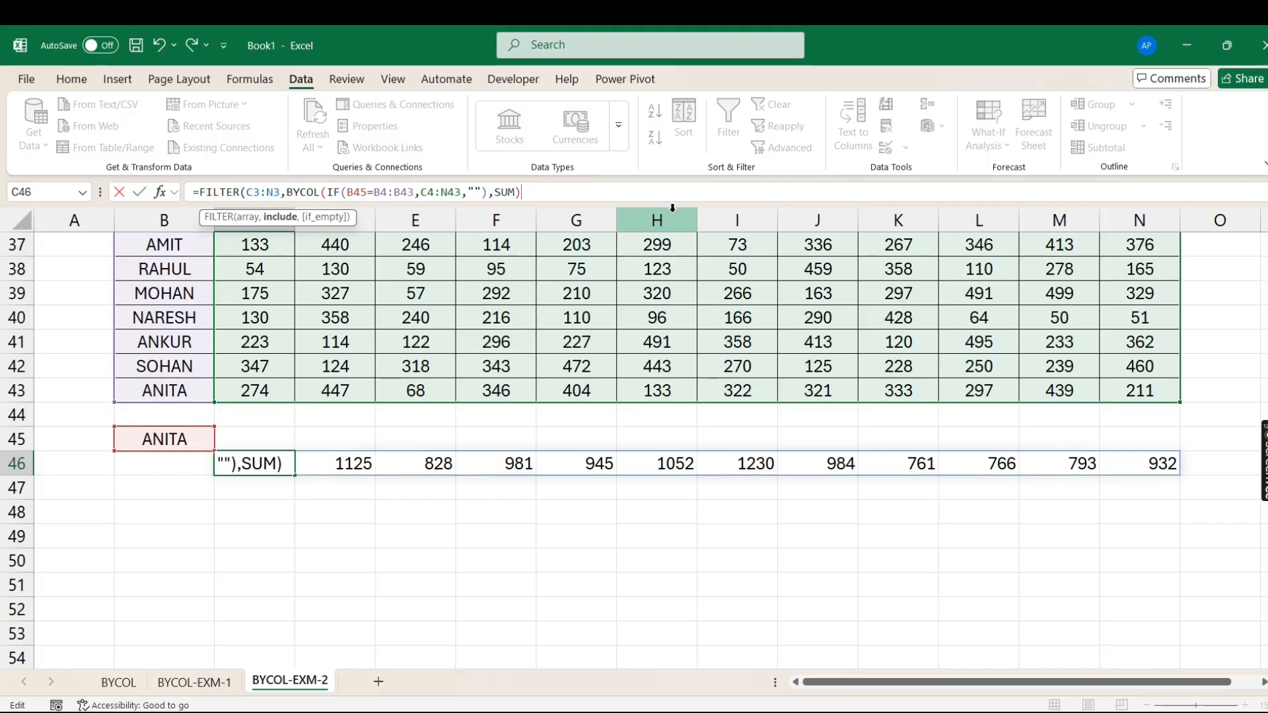
{"action": "type", "text": ">=1000"}
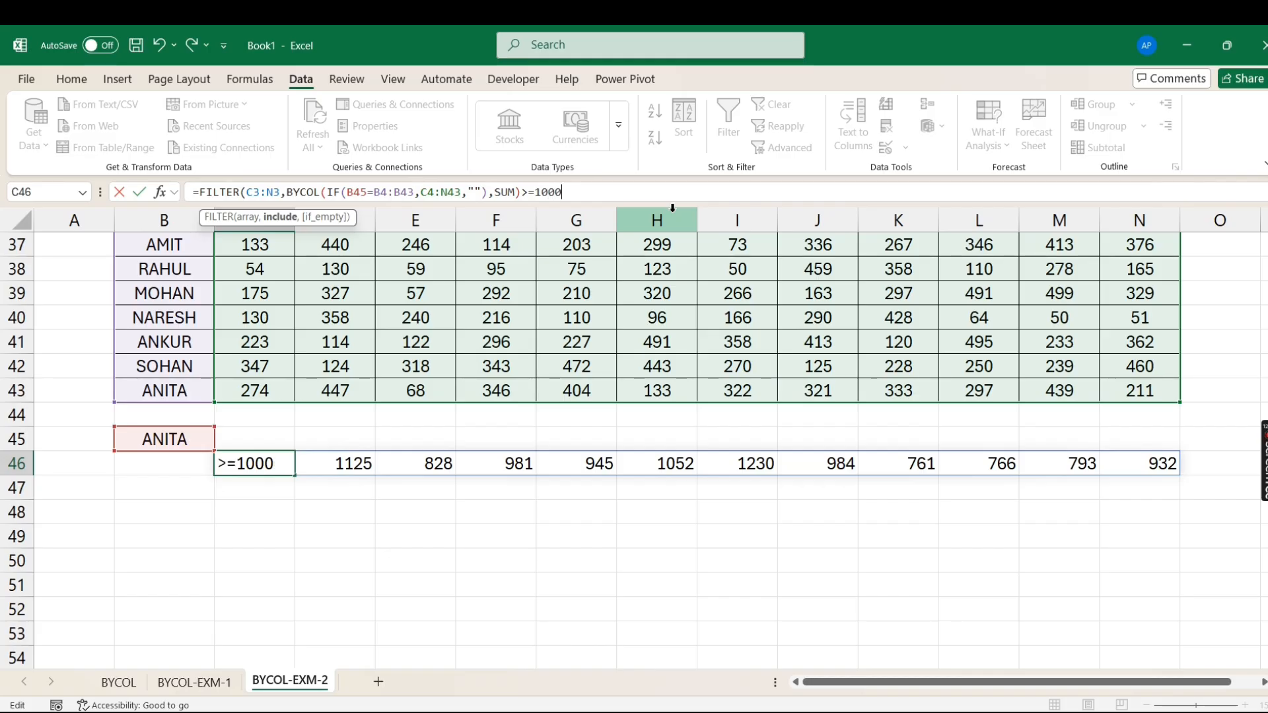
{"action": "type", "text": ")"}
{"action": "key", "text": "Return"}
{"action": "key", "text": "Up"}
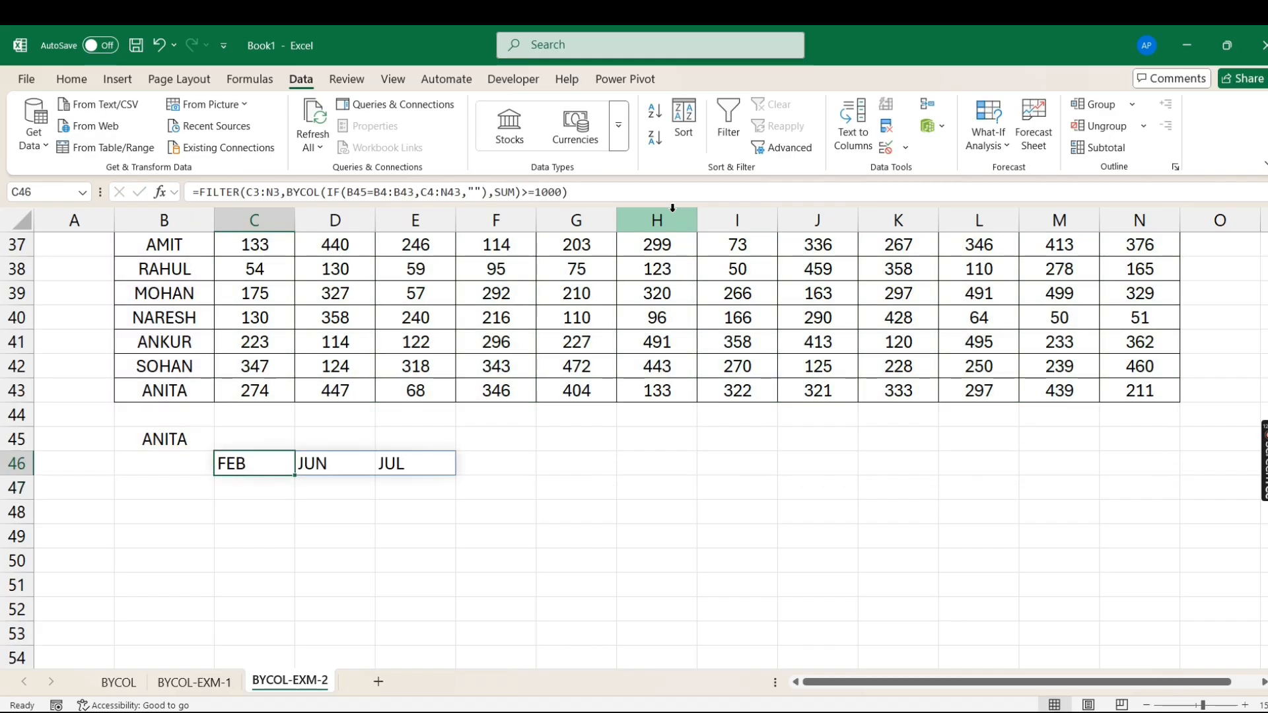
Test the month filter in C46 by choosing two different employees in turn from the B45 dropdown.
{"action": "left_click", "coordinate": [208, 439]}
{"action": "left_click", "coordinate": [222, 443]}
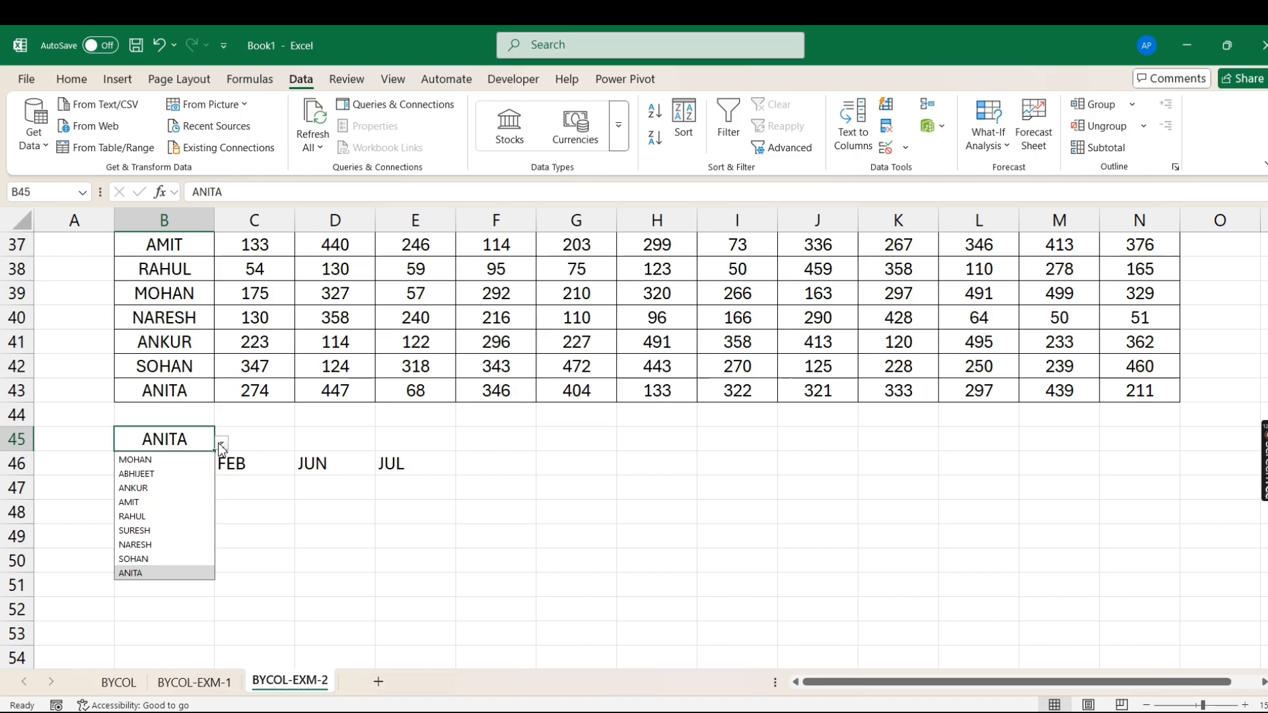
{"action": "left_click", "coordinate": [151, 505]}
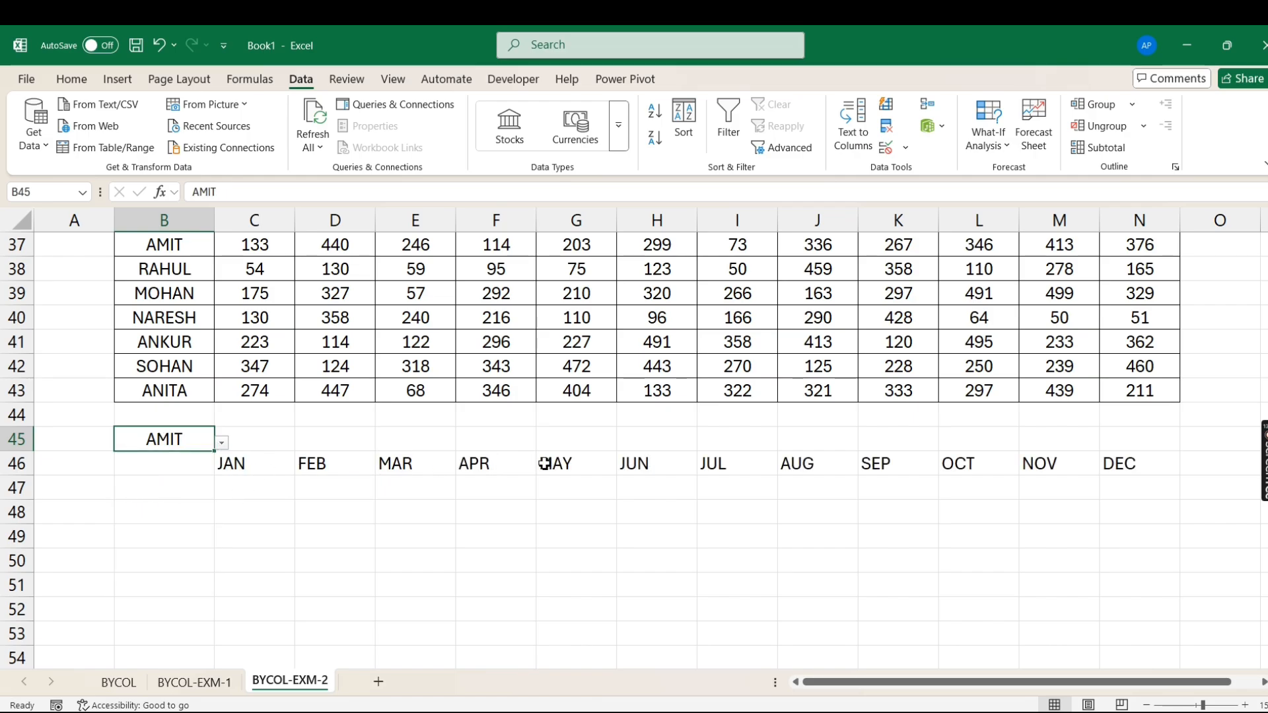
{"action": "left_click", "coordinate": [222, 443]}
{"action": "left_click", "coordinate": [140, 534]}
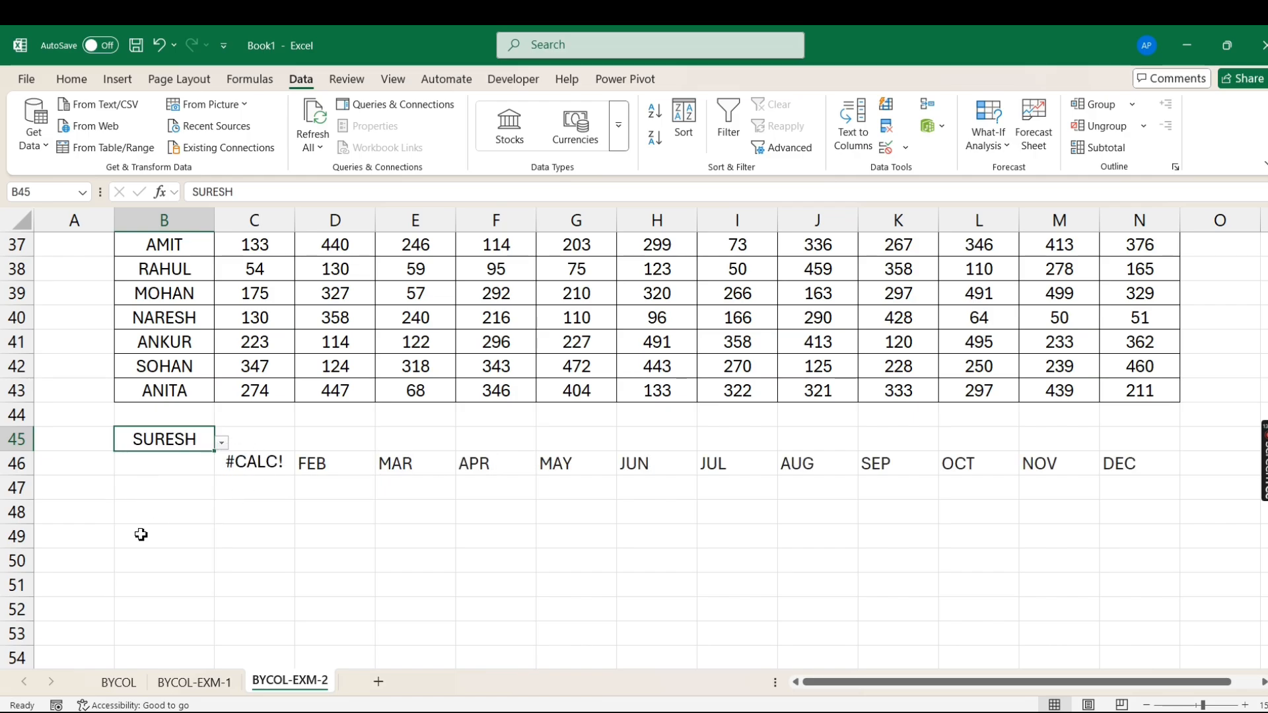
Add filters to the table's header row and filter EMP NAME to only the employee chosen in B45.
{"action": "scroll", "coordinate": [220, 377], "scroll_direction": "up", "scroll_amount": 5}
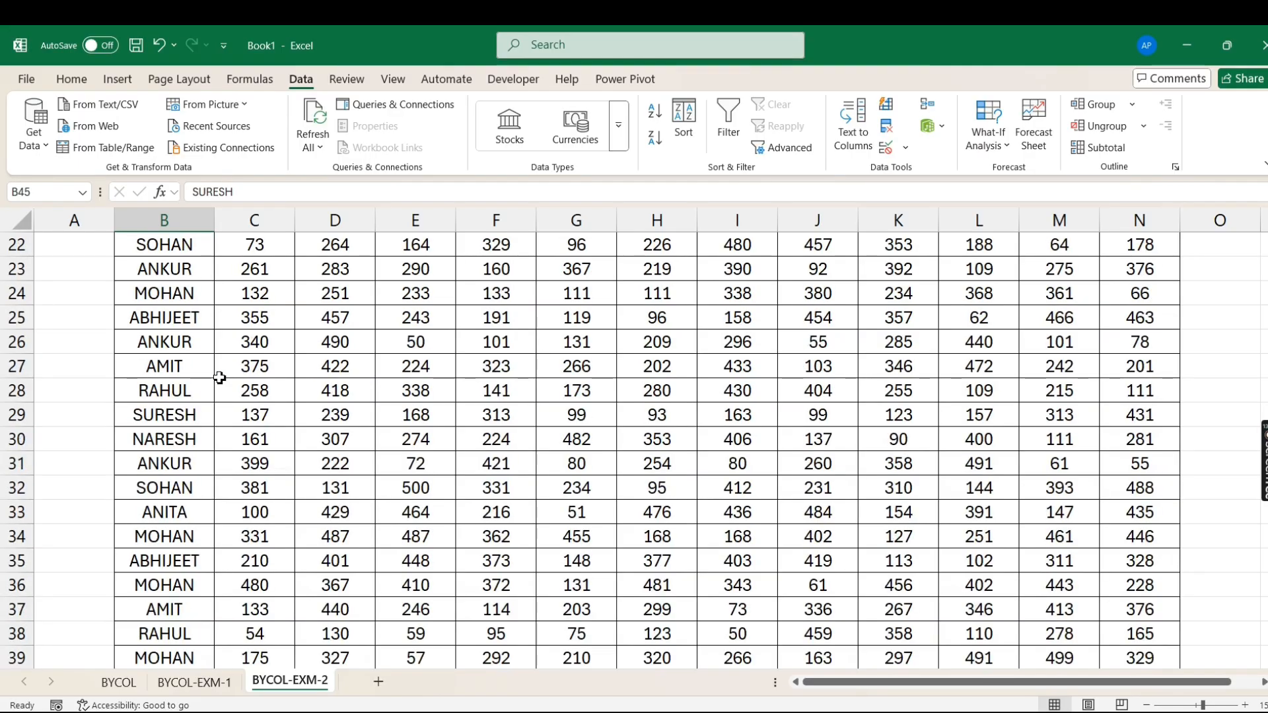
{"action": "scroll", "coordinate": [220, 377], "scroll_direction": "up", "scroll_amount": 7}
{"action": "left_click", "coordinate": [181, 301]}
{"action": "key", "text": "ctrl+shift+l"}
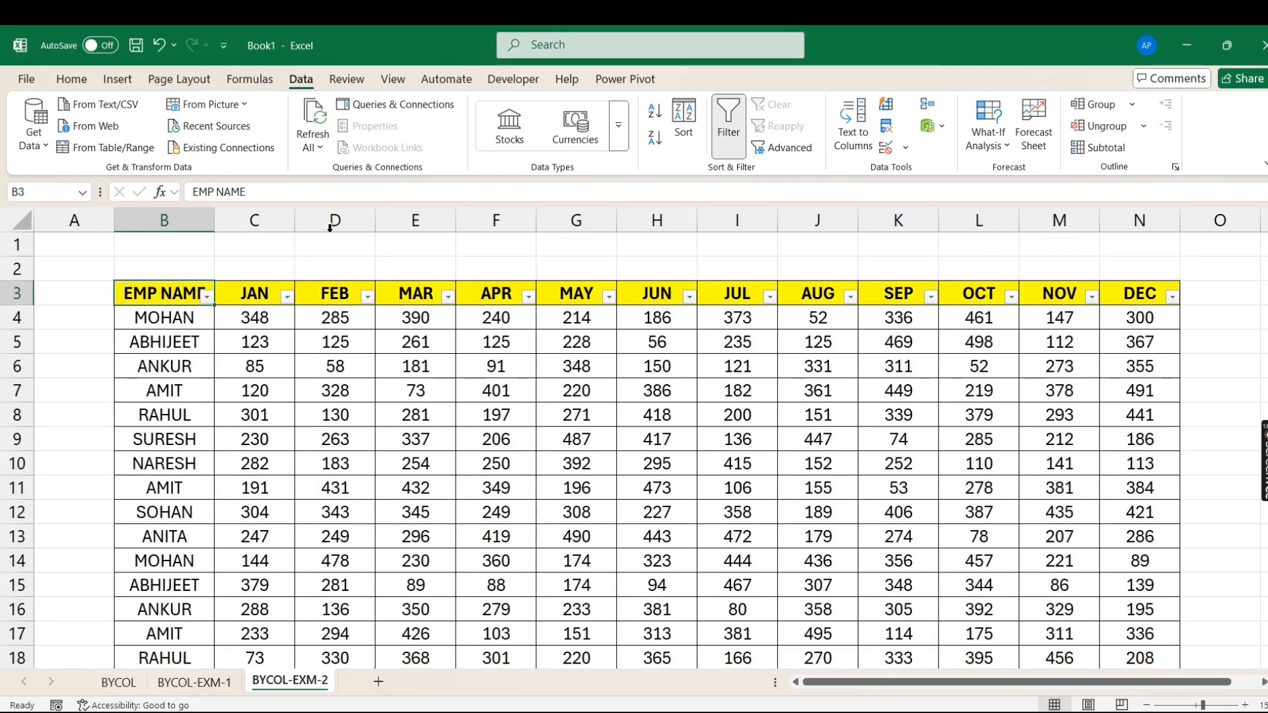
{"action": "left_click", "coordinate": [207, 298]}
{"action": "left_click", "coordinate": [93, 517]}
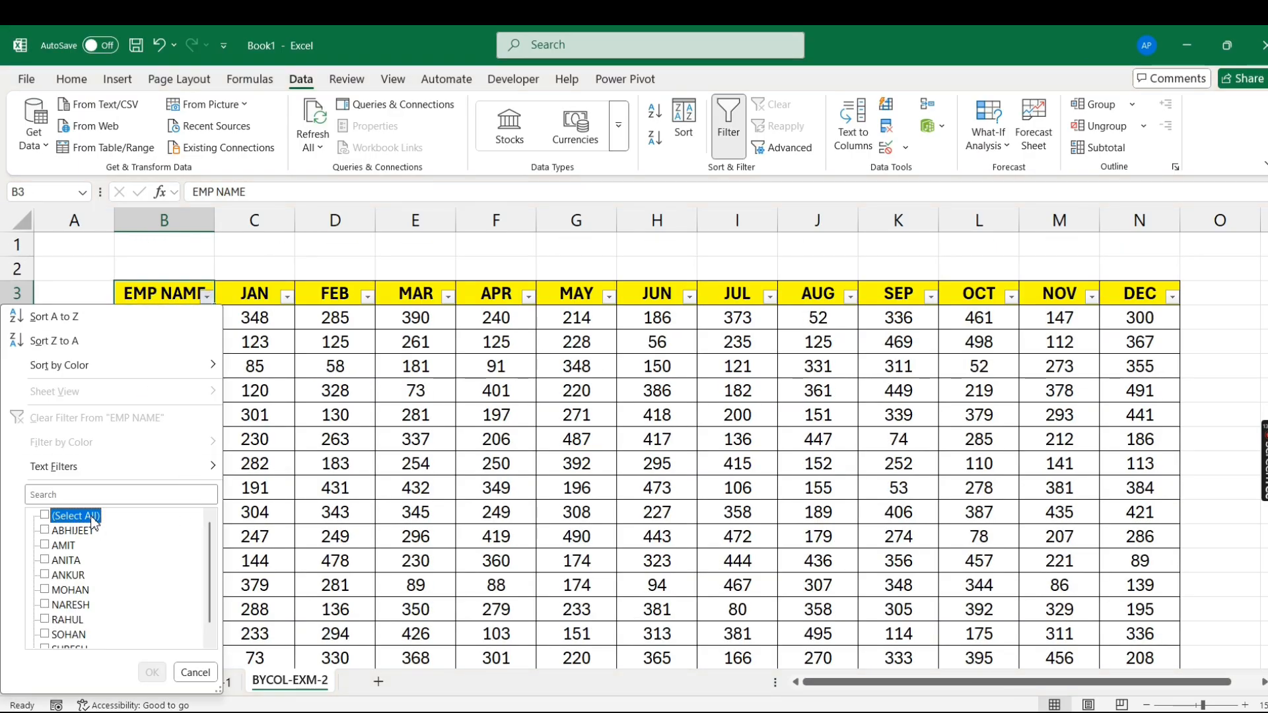
{"action": "scroll", "coordinate": [74, 634], "scroll_direction": "down", "scroll_amount": 1}
{"action": "left_click", "coordinate": [73, 636]}
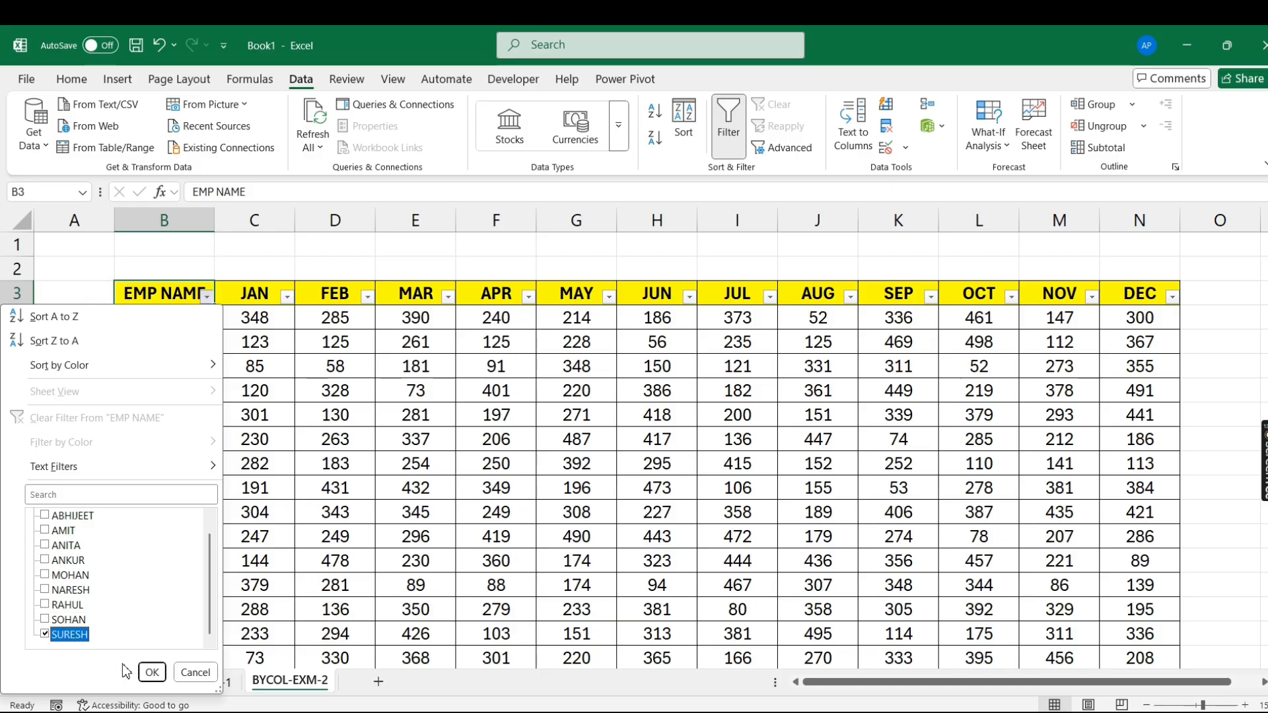
{"action": "left_click", "coordinate": [152, 672]}
Check the combined January value of the two filtered employee rows and remove the filters from the table header.
{"action": "left_click_drag", "start_coordinate": [267, 319], "coordinate": [266, 341]}
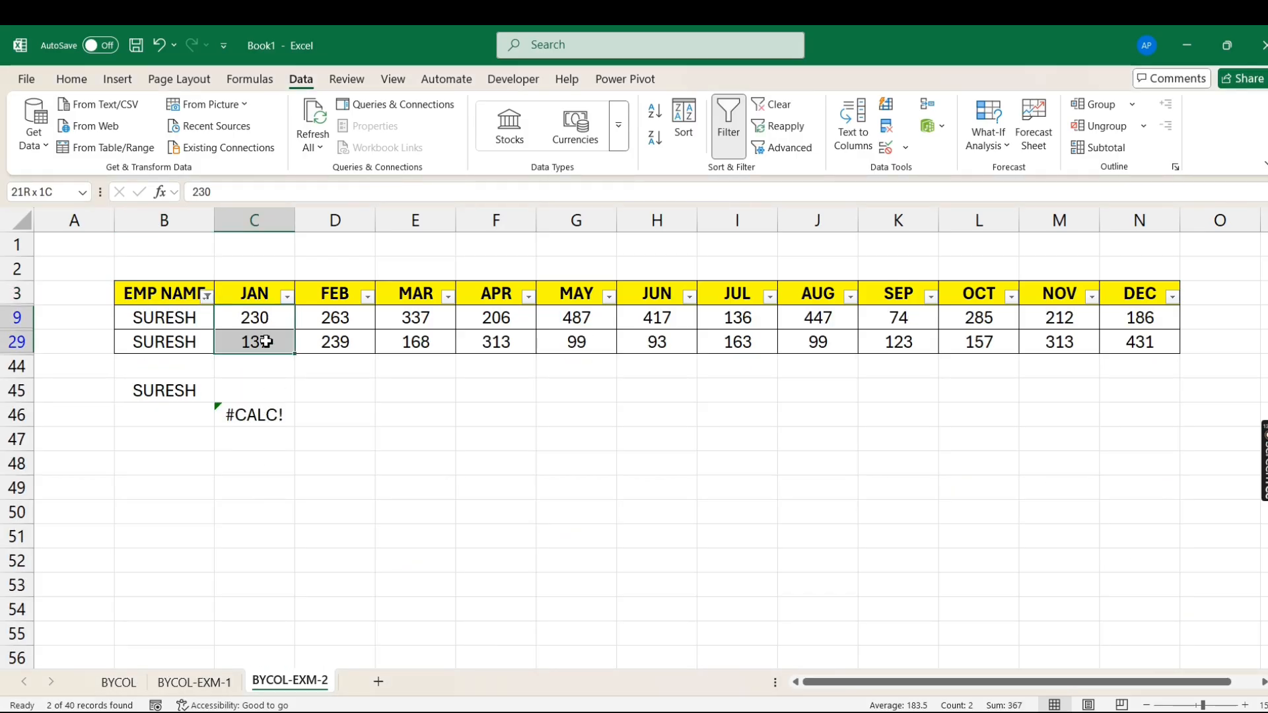
{"action": "left_click", "coordinate": [355, 319]}
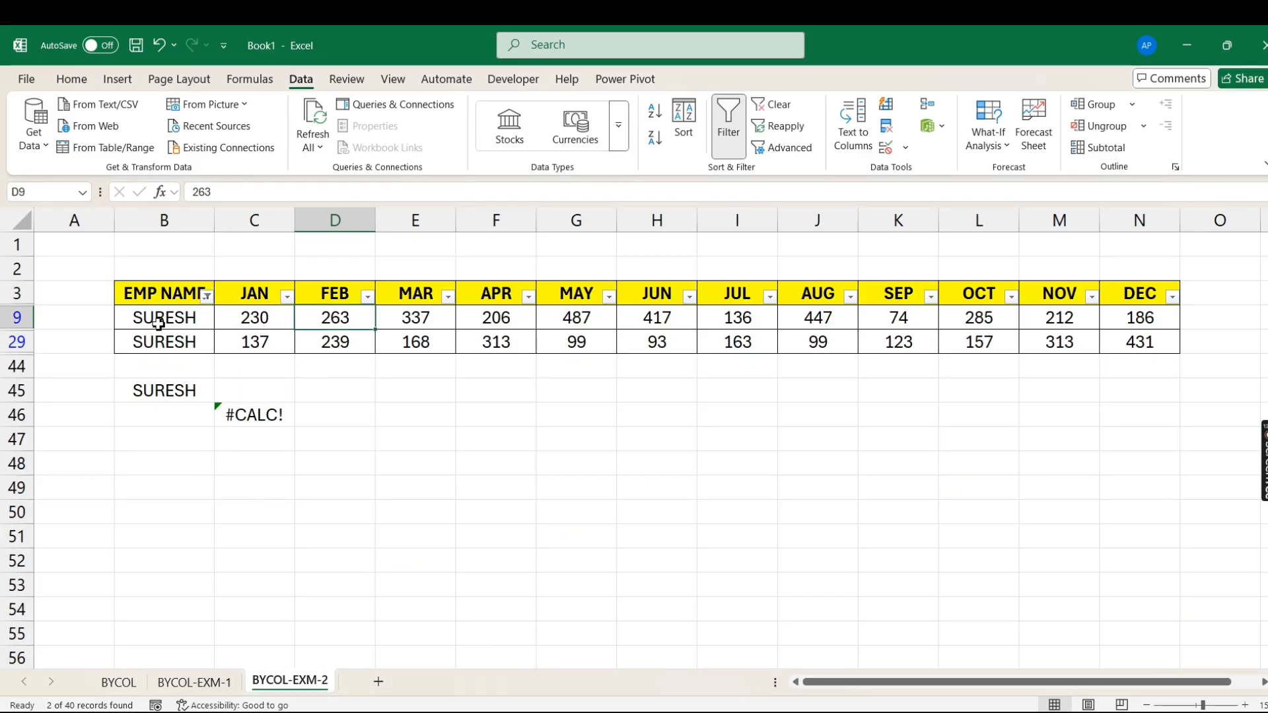
{"action": "left_click", "coordinate": [189, 295]}
{"action": "key", "text": "ctrl+shift+l"}
Choose the second-to-last employee in the B45 dropdown list as the name for the month filter in C46.
{"action": "scroll", "coordinate": [222, 440], "scroll_direction": "down", "scroll_amount": 6}
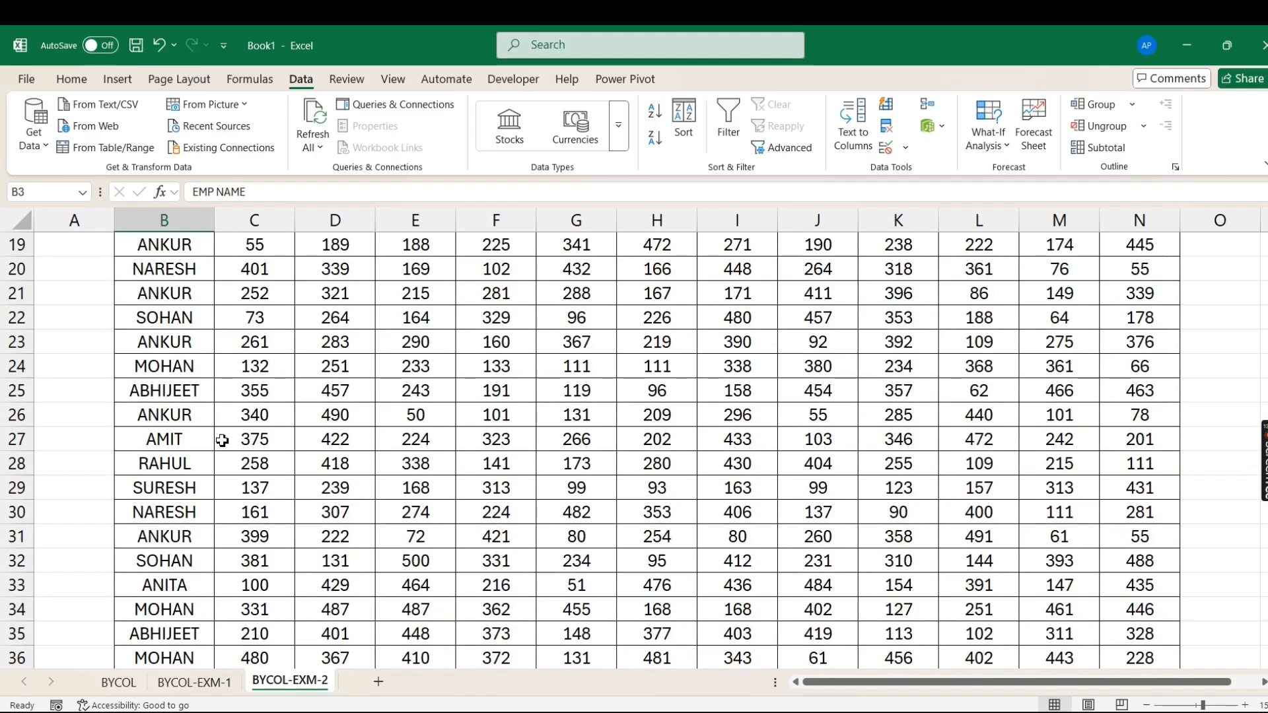
{"action": "scroll", "coordinate": [222, 441], "scroll_direction": "down", "scroll_amount": 10}
{"action": "scroll", "coordinate": [258, 323], "scroll_direction": "up", "scroll_amount": 4}
{"action": "left_click", "coordinate": [255, 459]}
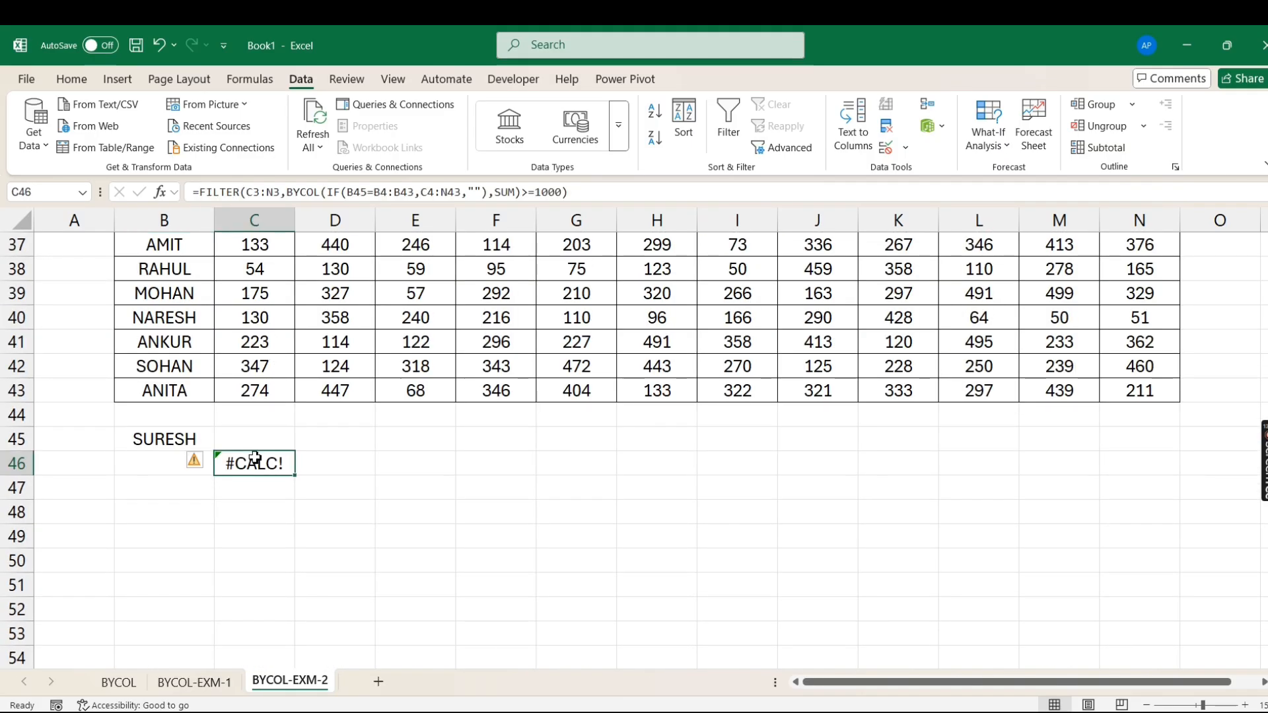
{"action": "left_click", "coordinate": [168, 440]}
{"action": "left_click", "coordinate": [222, 443]}
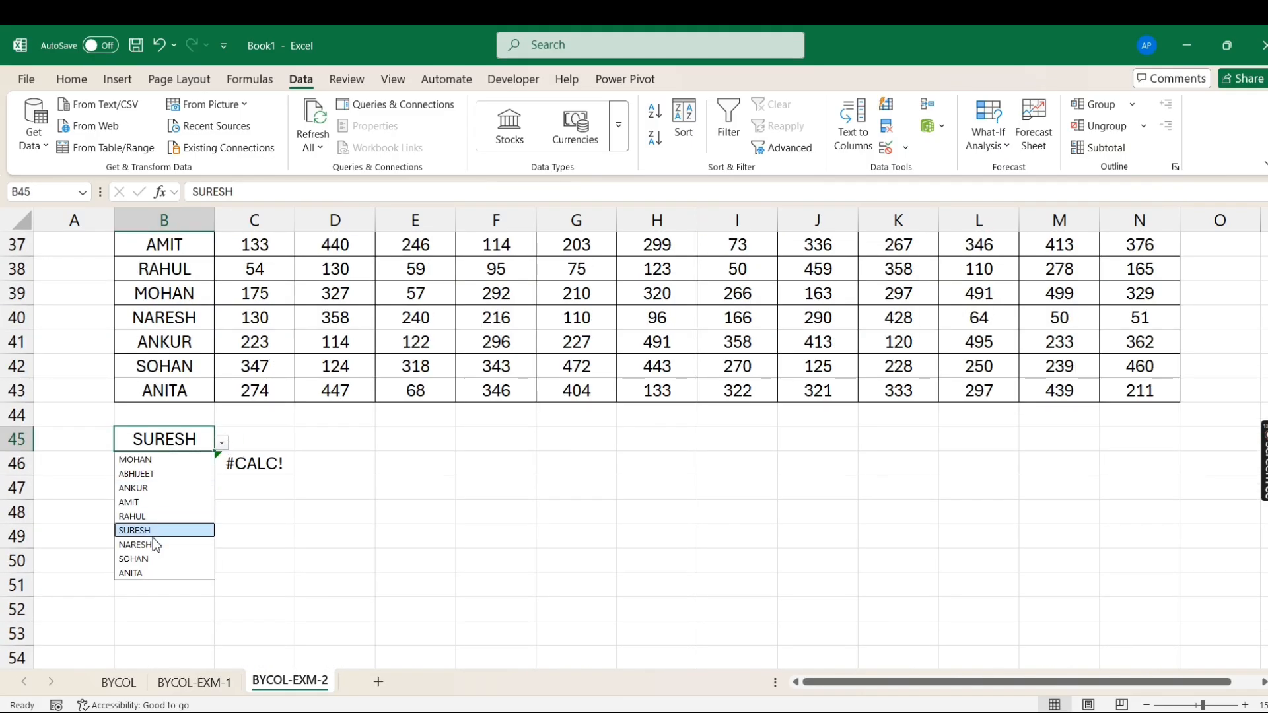
{"action": "left_click", "coordinate": [142, 559]}
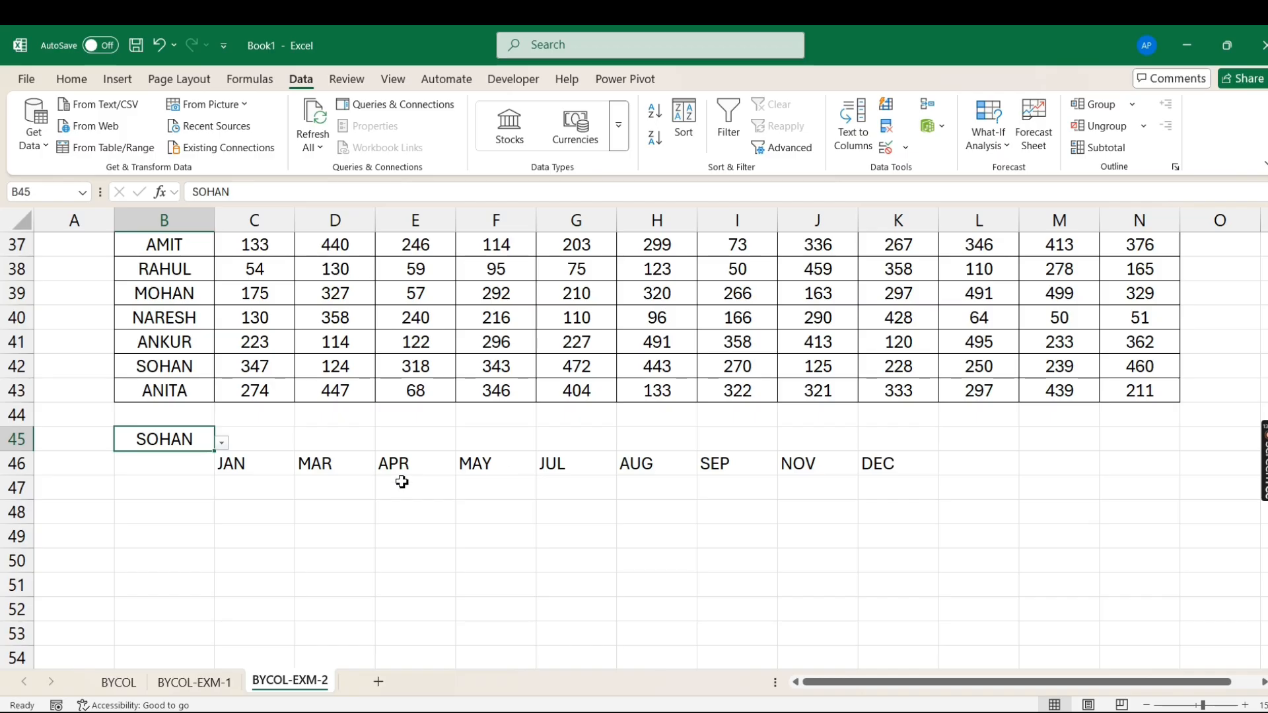
Wrap the C46 formula in TRANSPOSE to list the months vertically, giving =TRANSPOSE(FILTER(C3:N3,BYCOL(IF(B45=B4:B43,C4:N43,""),SUM)>=1000)).
{"action": "left_click", "coordinate": [240, 470]}
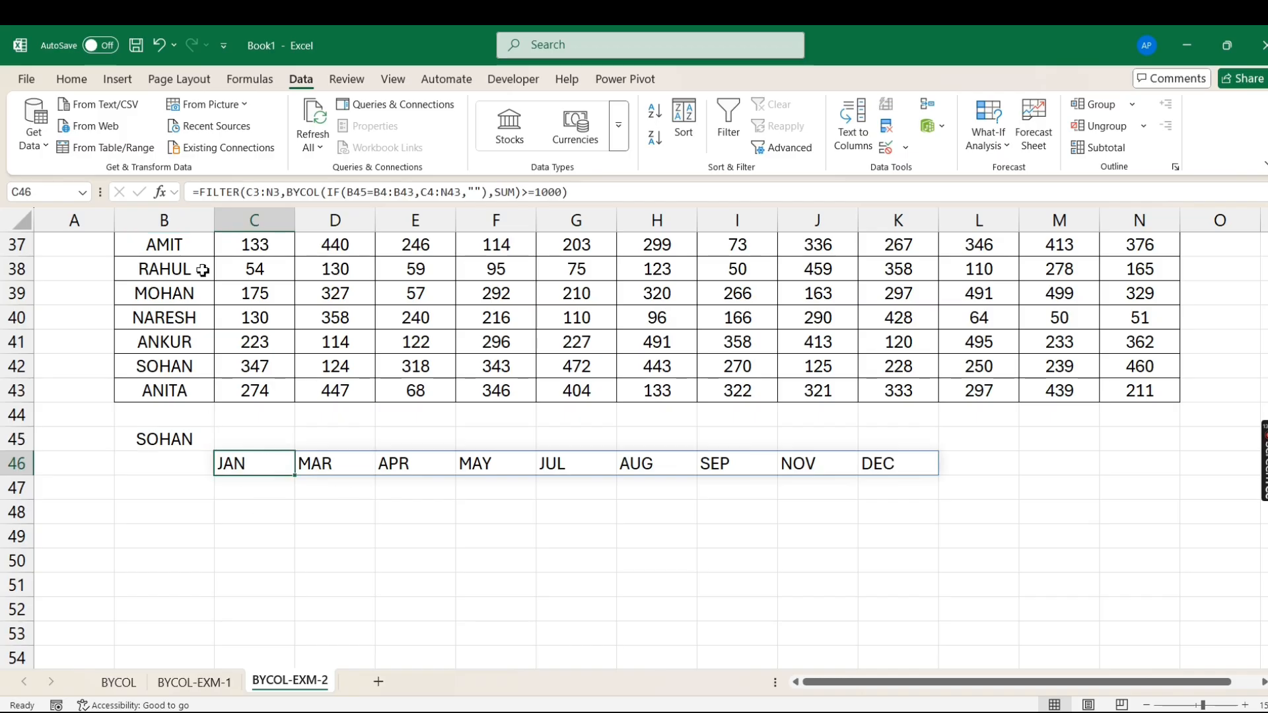
{"action": "left_click", "coordinate": [197, 191]}
{"action": "type", "text": "TRAN"}
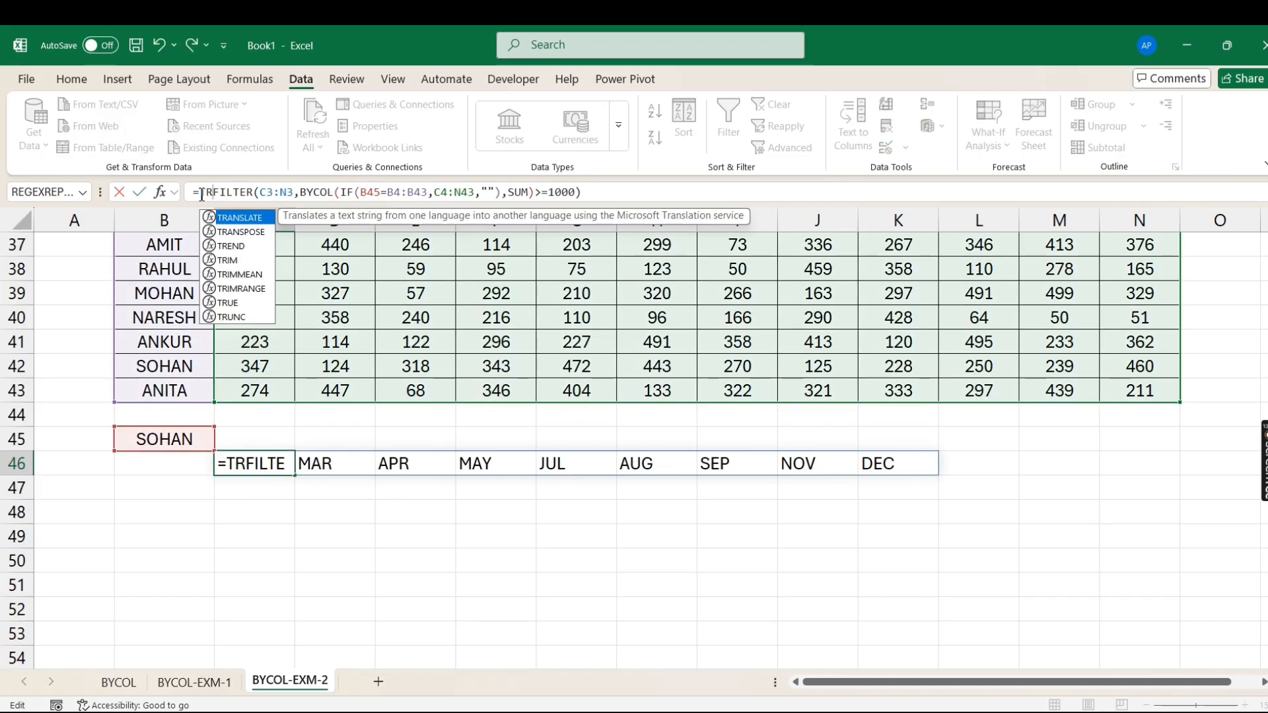
{"action": "key", "text": "BackSpace"}
{"action": "key", "text": "BackSpace"}
{"action": "key", "text": "BackSpace"}
{"action": "key", "text": "BackSpace"}
{"action": "type", "text": "TRANS"}
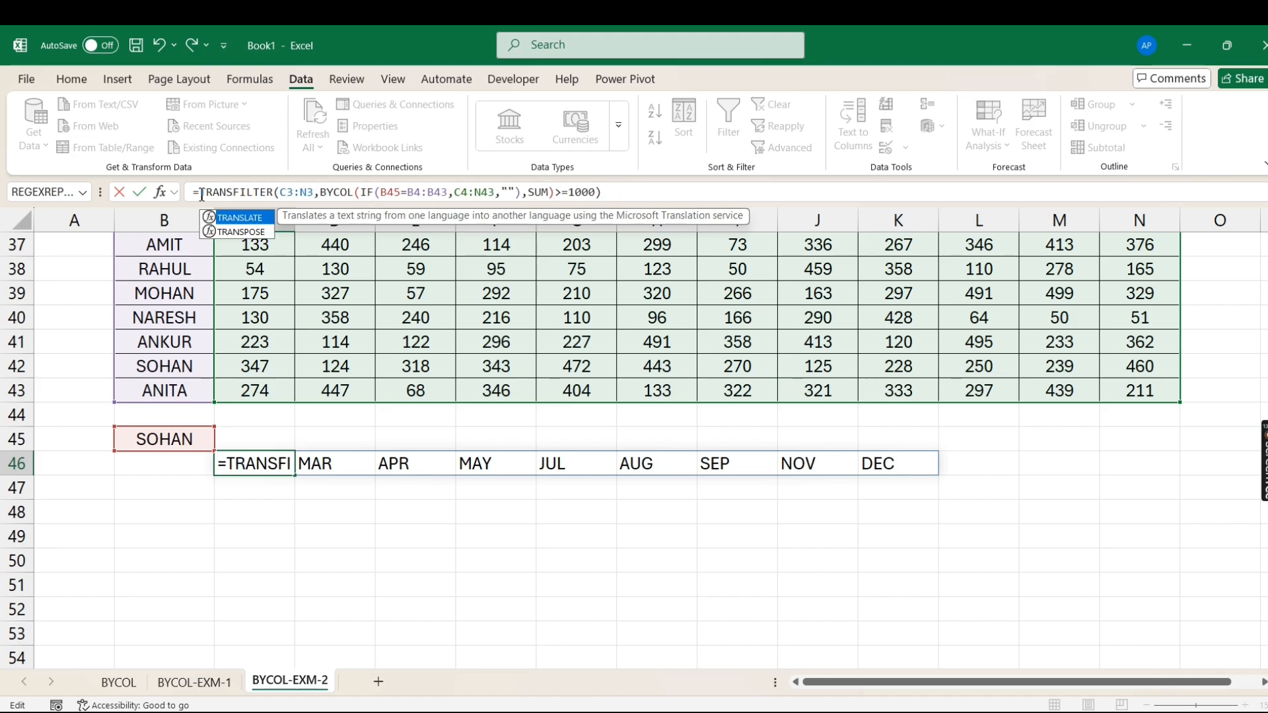
{"action": "key", "text": "Down"}
{"action": "key", "text": "Tab"}
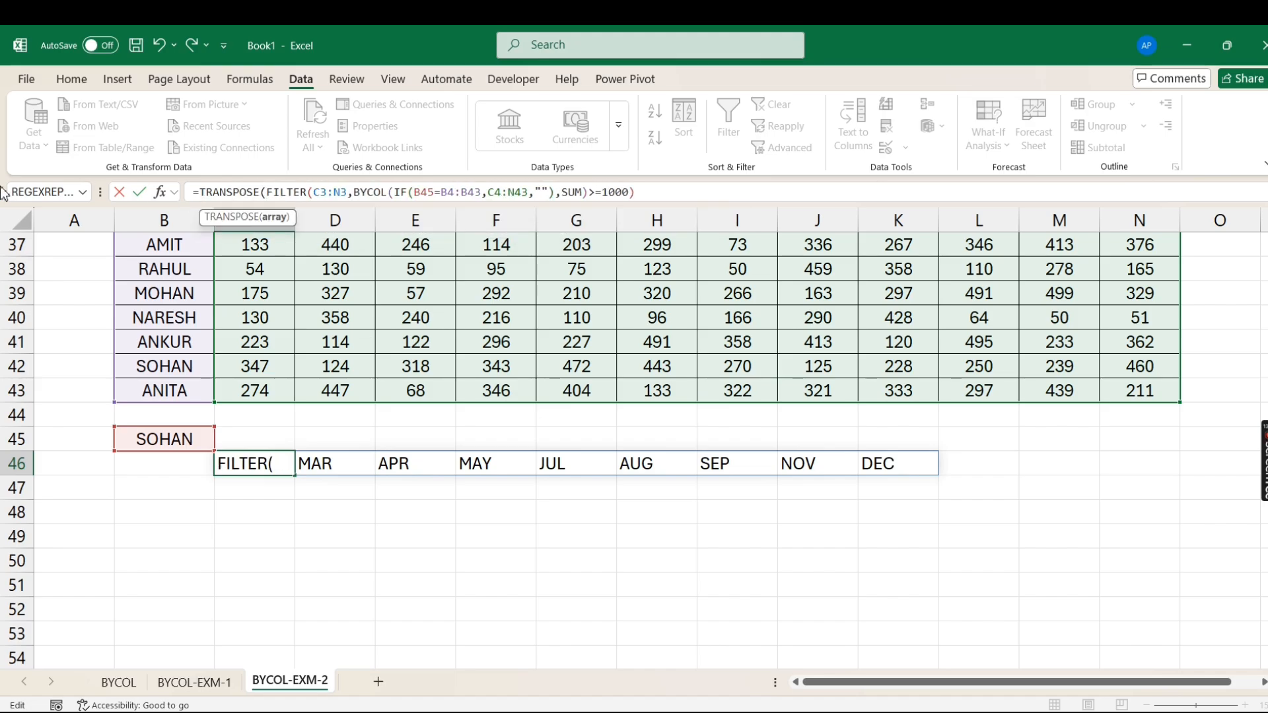
{"action": "left_click", "coordinate": [672, 190]}
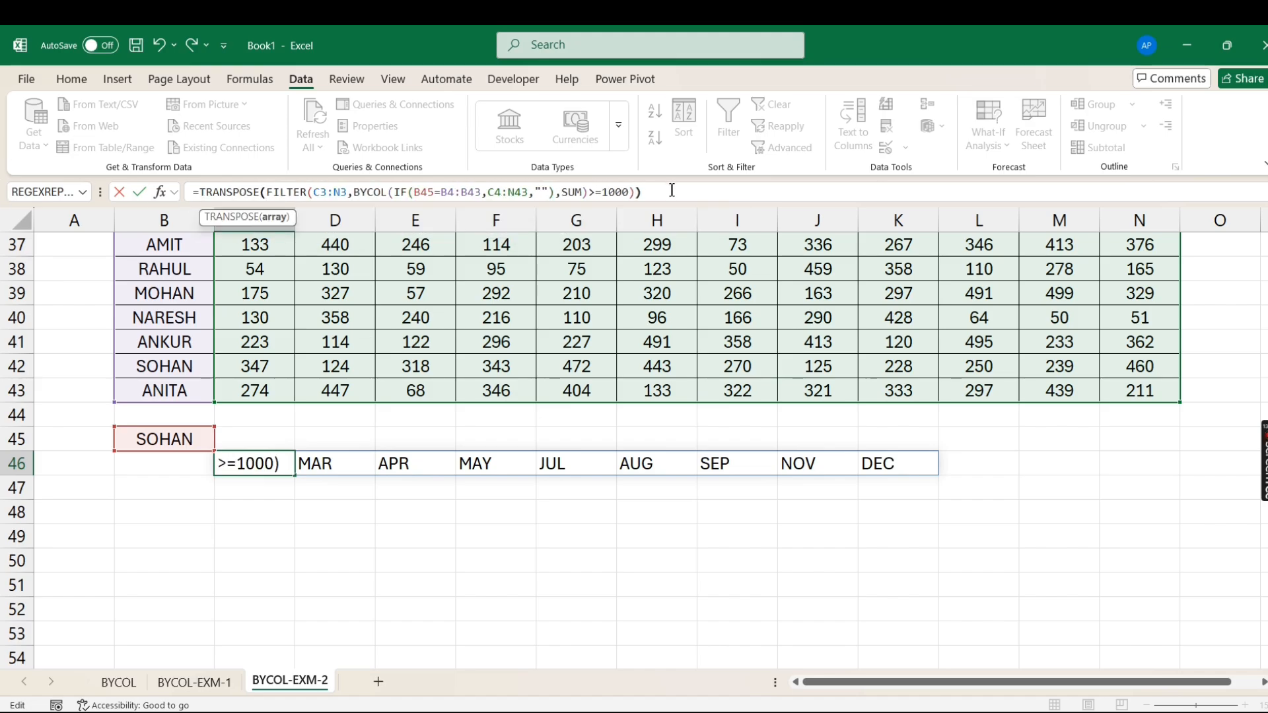
{"action": "key", "text": "Return"}
{"action": "scroll", "coordinate": [262, 482], "scroll_direction": "up", "scroll_amount": 6}
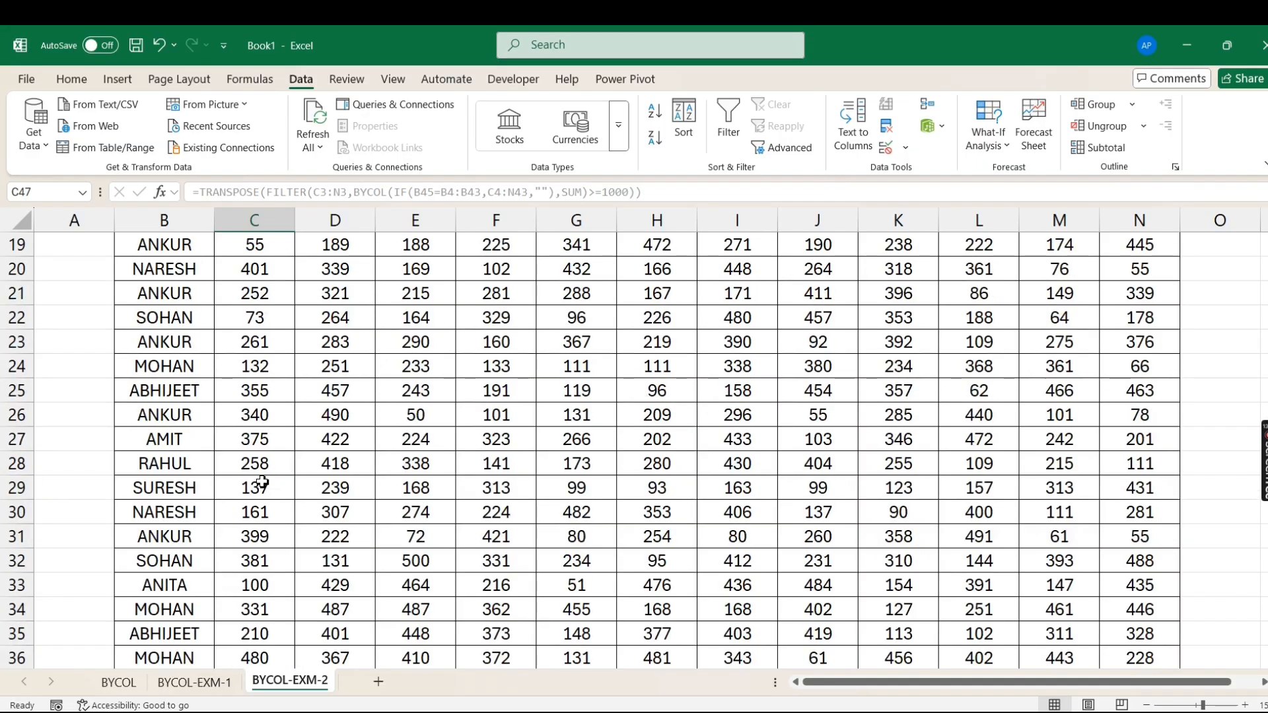
{"action": "scroll", "coordinate": [263, 482], "scroll_direction": "up", "scroll_amount": 5}
{"action": "scroll", "coordinate": [262, 482], "scroll_direction": "down", "scroll_amount": 7}
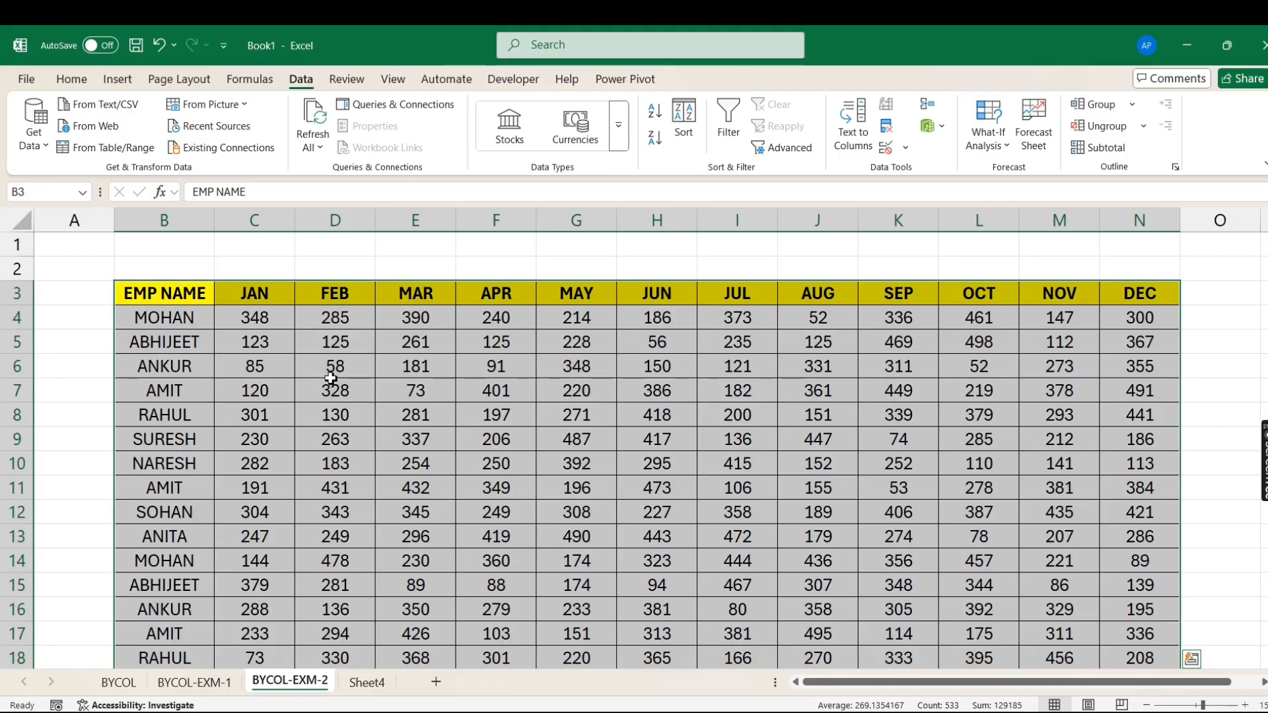